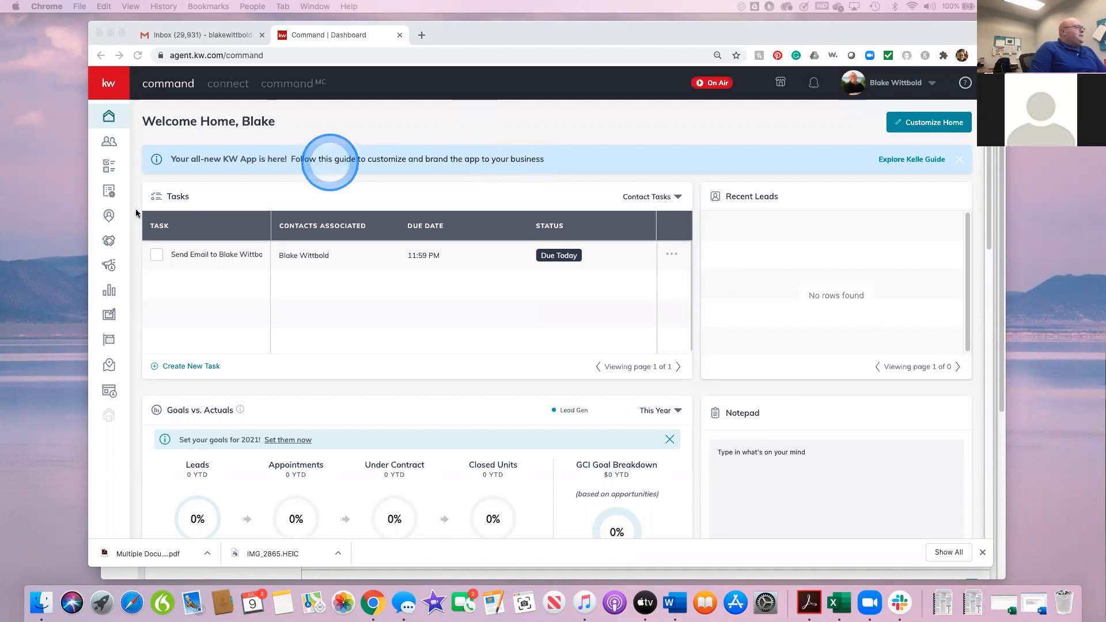
Step: Go to the SmartPlans section and open its library of ready-made plans
{"action": "left_click", "coordinate": [110, 192]}
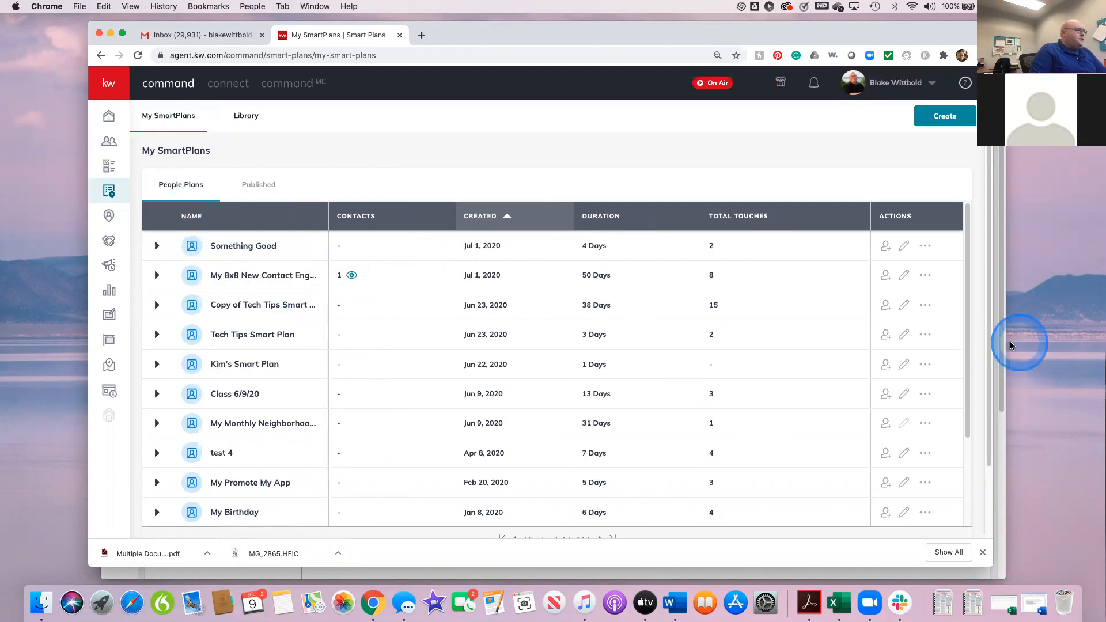
{"action": "left_click_drag", "start_coordinate": [965, 318], "coordinate": [969, 439]}
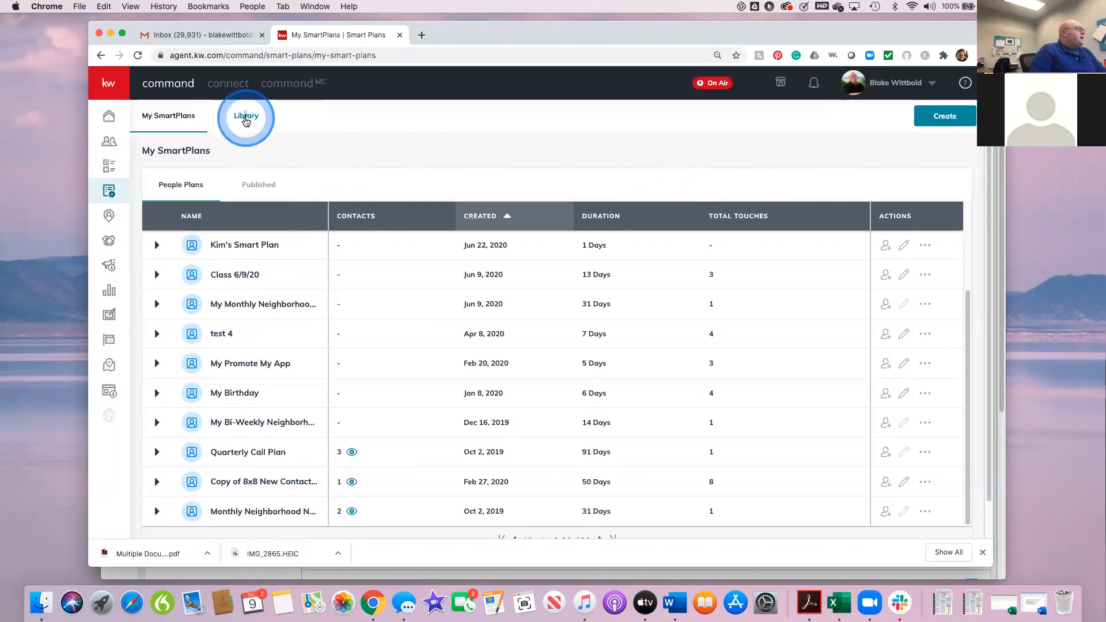
{"action": "left_click", "coordinate": [250, 120]}
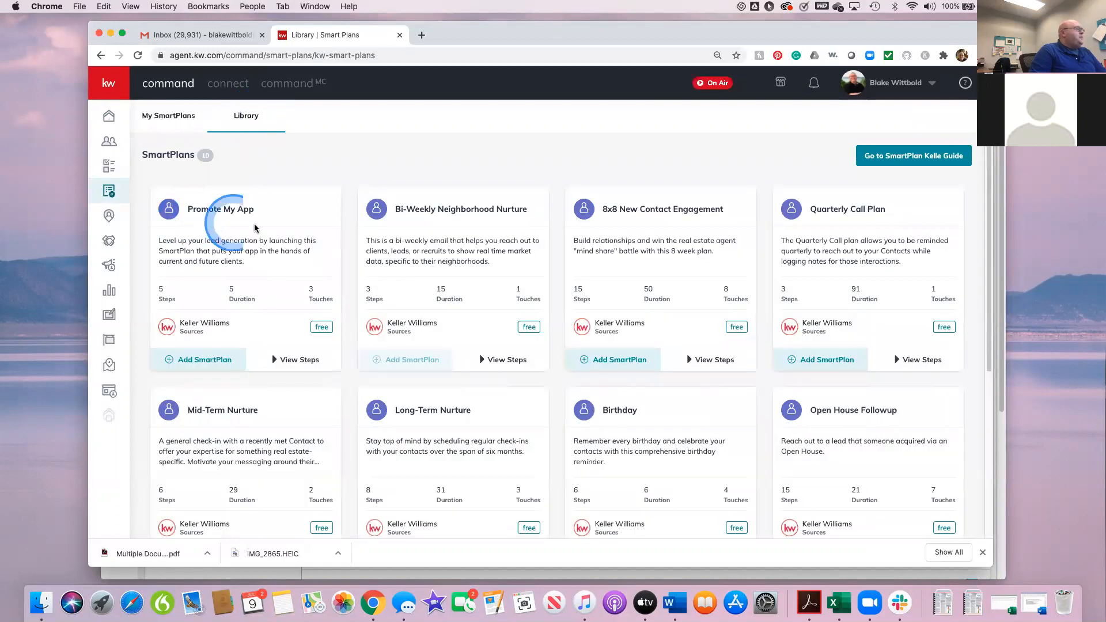
Step: Look over the ready-made plans in the library, including their descriptions, steps, durations and touches
{"action": "scroll", "coordinate": [547, 305], "scroll_direction": "down", "scroll_amount": 3}
{"action": "scroll", "coordinate": [547, 306], "scroll_direction": "up", "scroll_amount": 2}
{"action": "scroll", "coordinate": [797, 354], "scroll_direction": "down", "scroll_amount": 2}
{"action": "scroll", "coordinate": [455, 268], "scroll_direction": "up", "scroll_amount": 2}
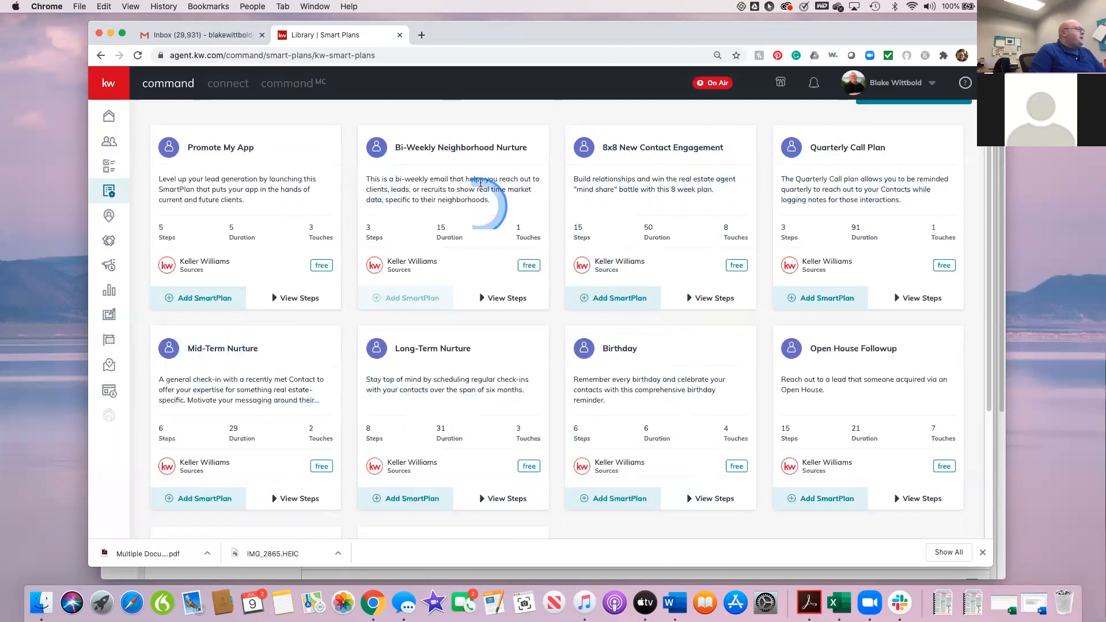
{"action": "scroll", "coordinate": [561, 322], "scroll_direction": "down", "scroll_amount": 1}
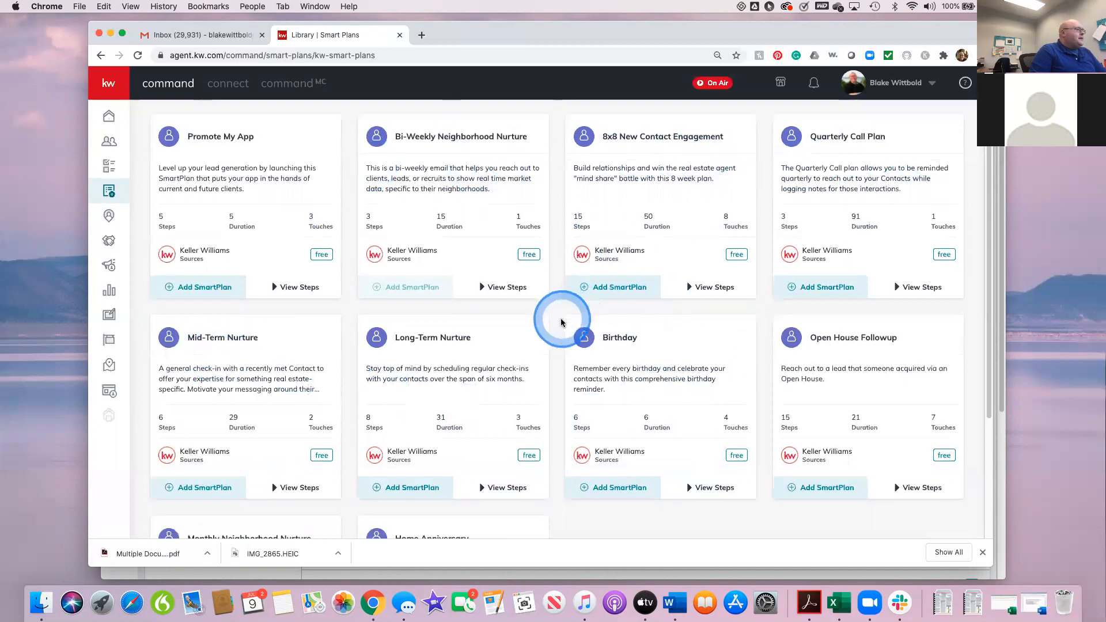
{"action": "scroll", "coordinate": [561, 314], "scroll_direction": "up", "scroll_amount": 2}
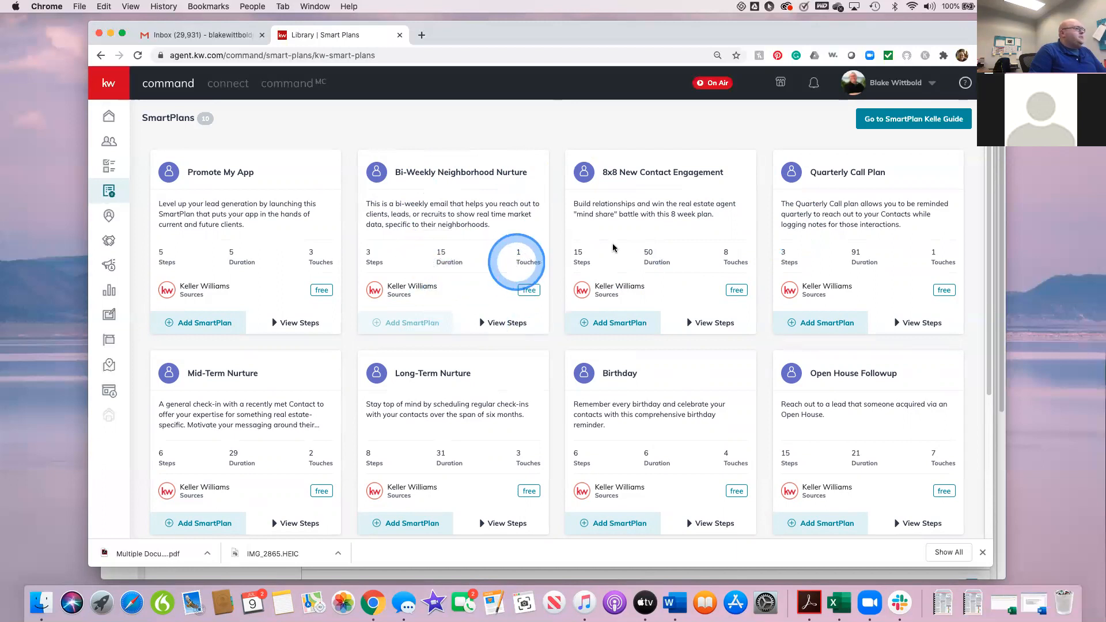
{"action": "scroll", "coordinate": [717, 304], "scroll_direction": "down", "scroll_amount": 1}
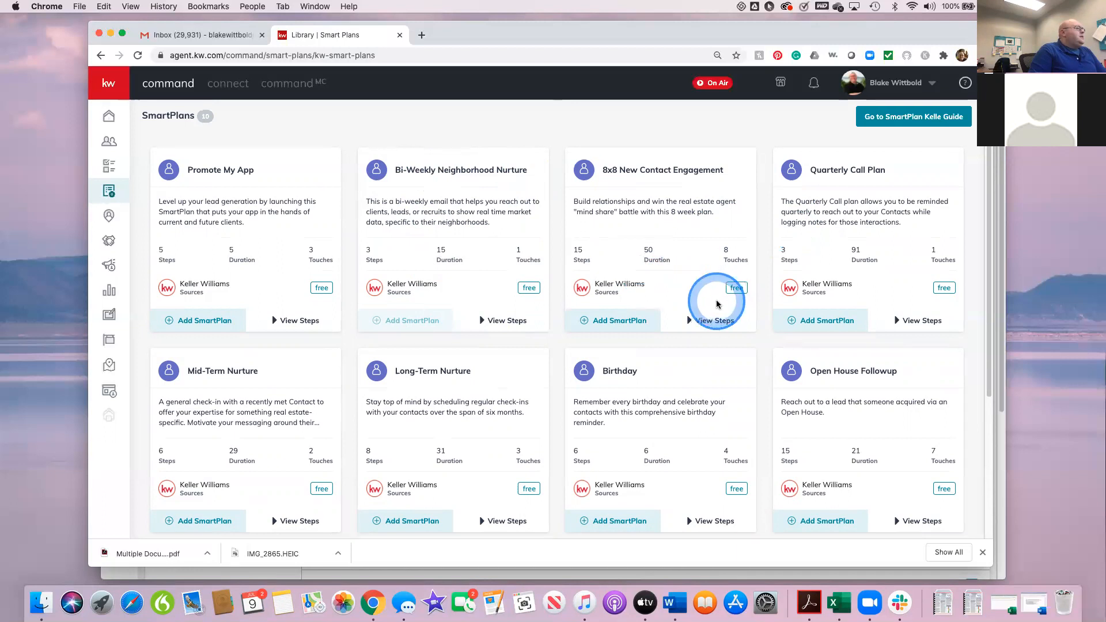
{"action": "scroll", "coordinate": [717, 302], "scroll_direction": "up", "scroll_amount": 1}
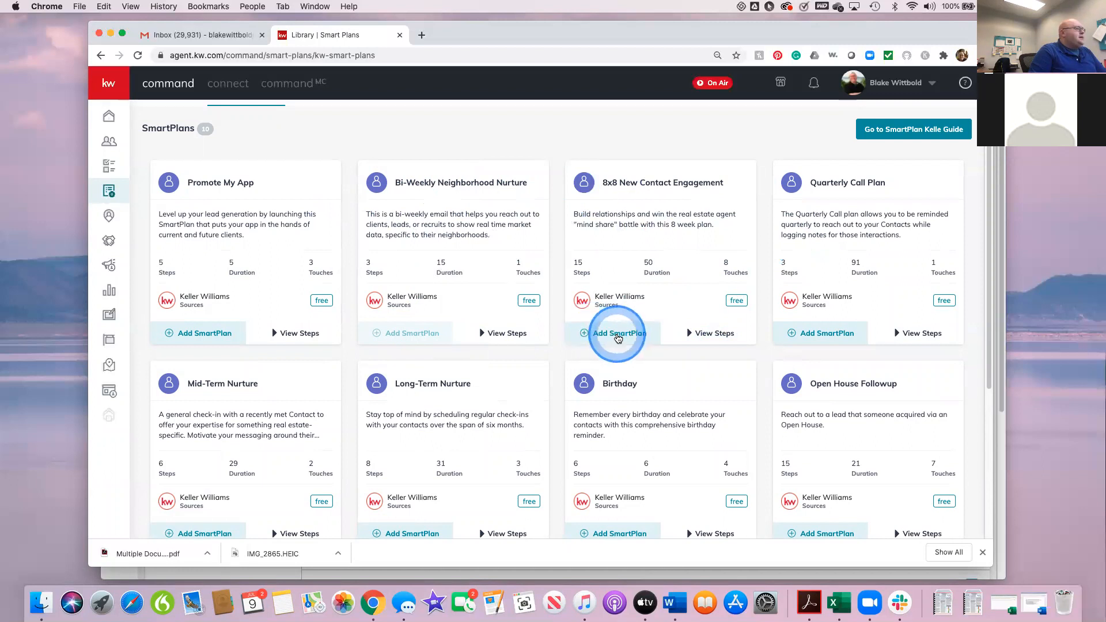
Step: Add the 8x8 New Contact Engagement plan to My SmartPlans as "My 8x8 New Contact Engagement 2" and show the My SmartPlans list
{"action": "left_click", "coordinate": [618, 337]}
{"action": "left_click", "coordinate": [544, 289]}
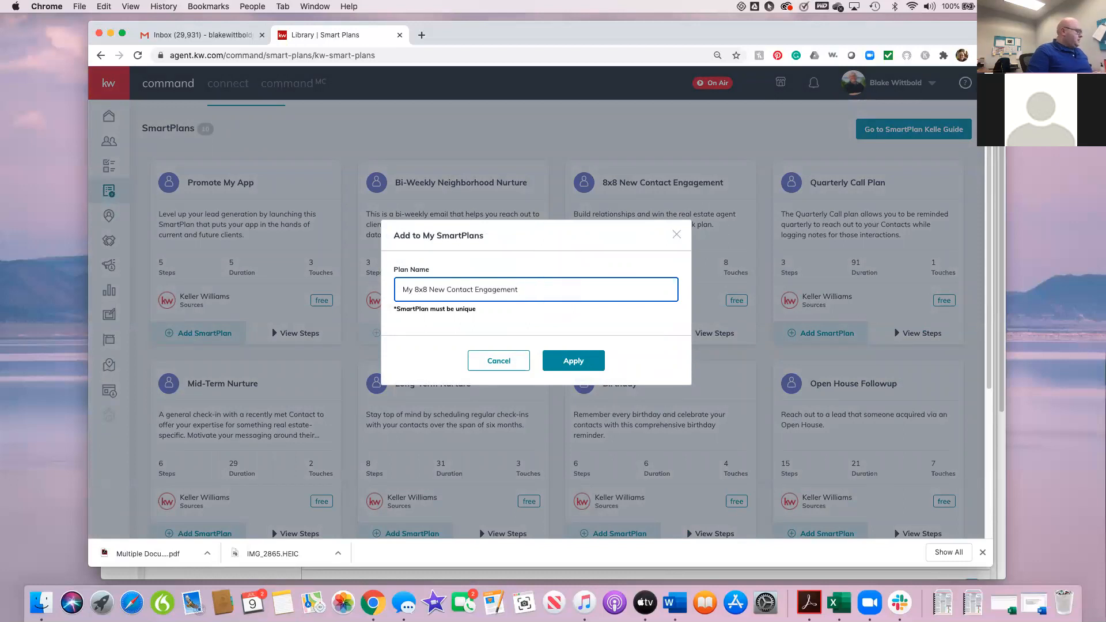
{"action": "left_click", "coordinate": [573, 362]}
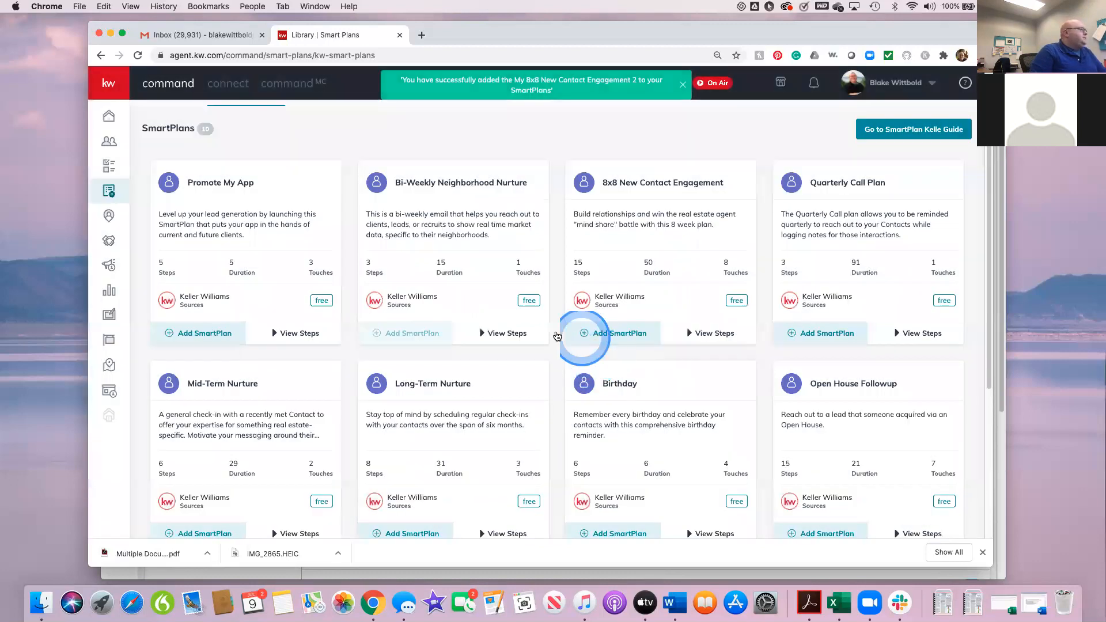
{"action": "left_click", "coordinate": [160, 119]}
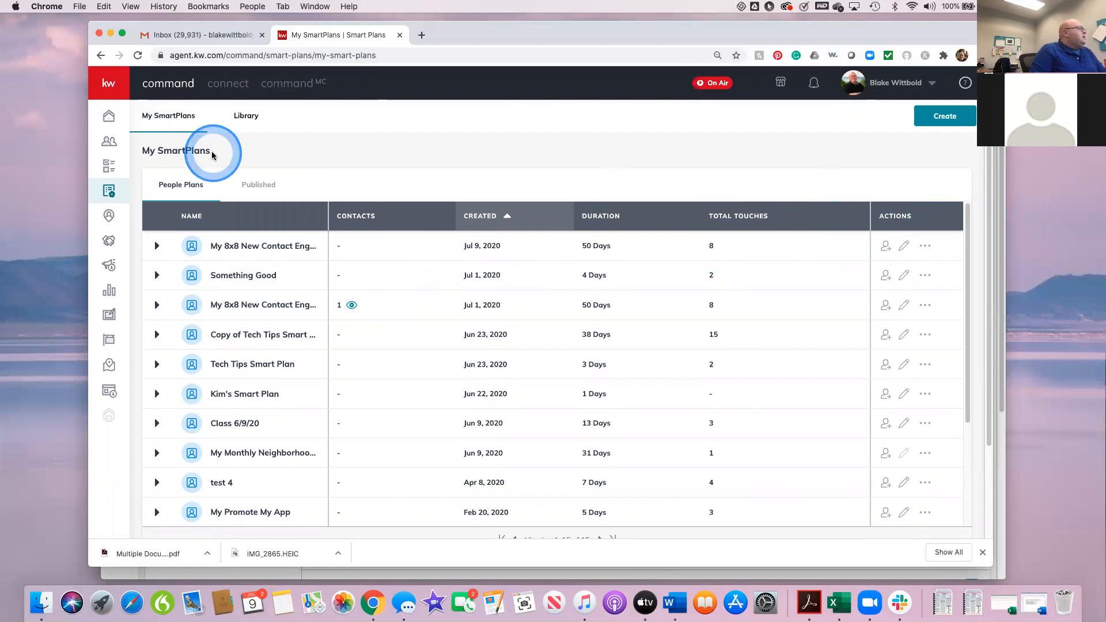
{"action": "left_click", "coordinate": [160, 118]}
Step: Return to the library and expand the steps of the 8x8 New Contact Engagement plan
{"action": "left_click", "coordinate": [247, 117]}
{"action": "left_click", "coordinate": [320, 103]}
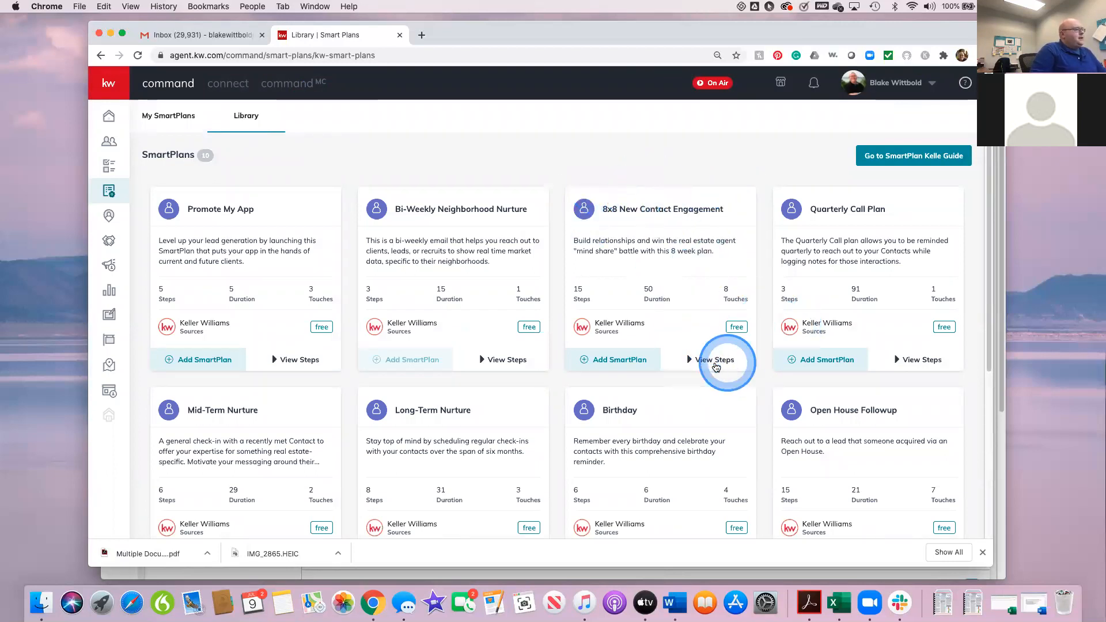
{"action": "left_click", "coordinate": [703, 361]}
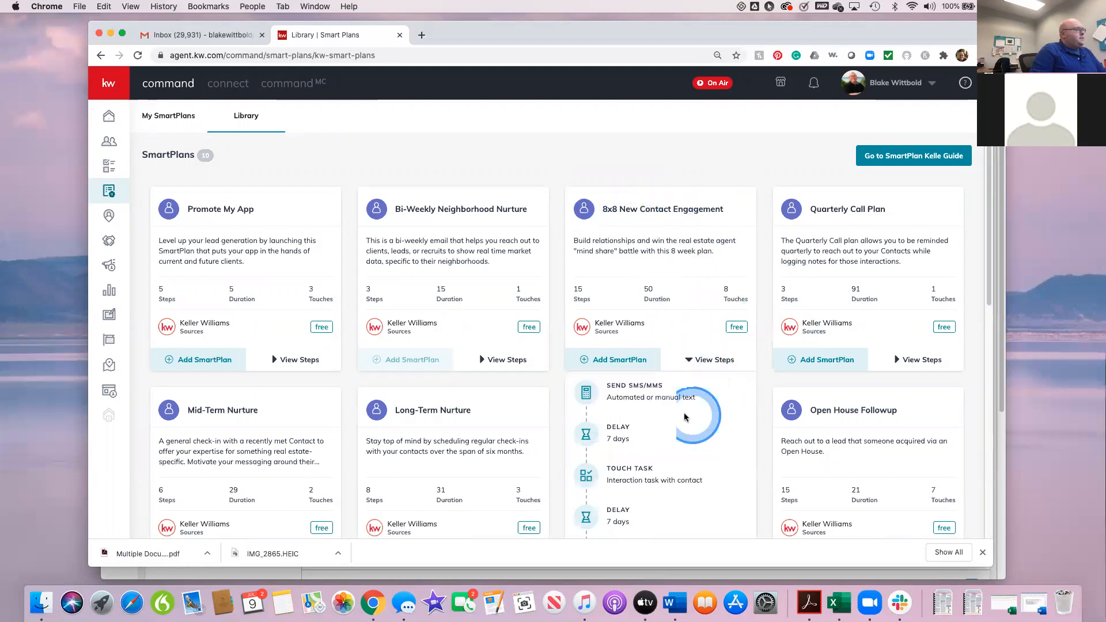
Step: Examine the full sequence of texts, delays, tasks and calls in the 8x8 New Contact Engagement plan, including the example messages
{"action": "scroll", "coordinate": [691, 420], "scroll_direction": "down", "scroll_amount": 2}
{"action": "scroll", "coordinate": [684, 420], "scroll_direction": "down", "scroll_amount": 3}
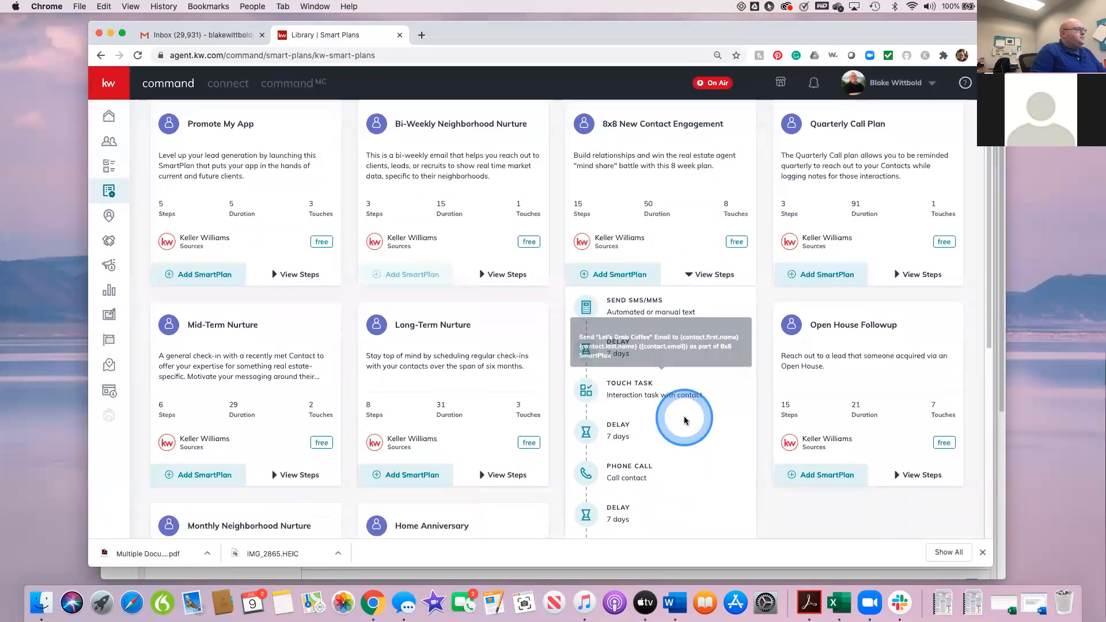
{"action": "mouse_move", "coordinate": [621, 259]}
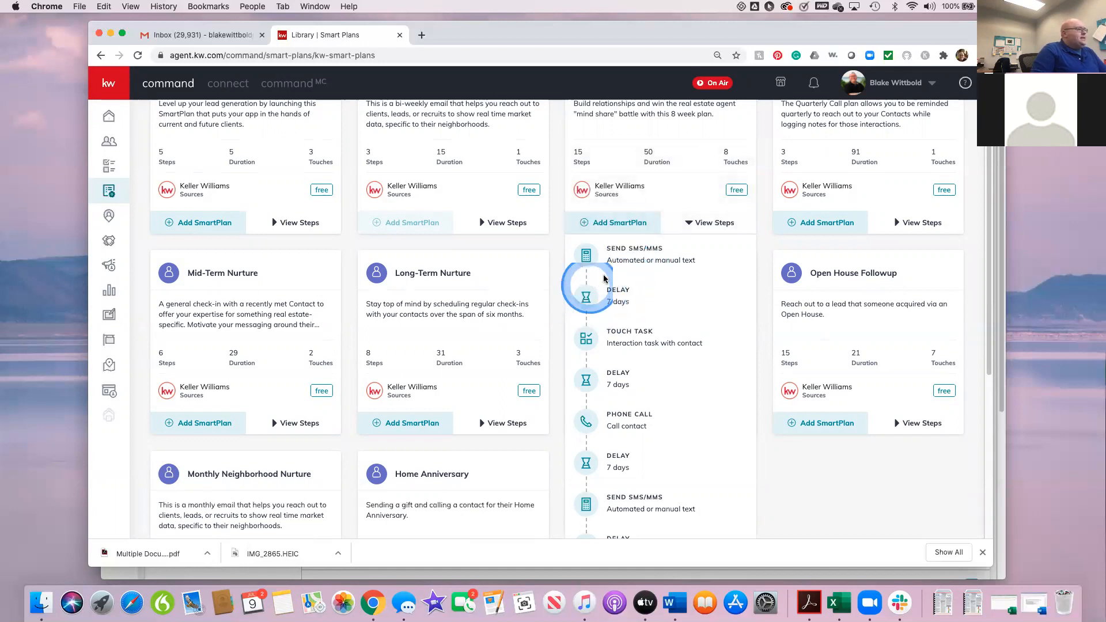
{"action": "mouse_move", "coordinate": [602, 344]}
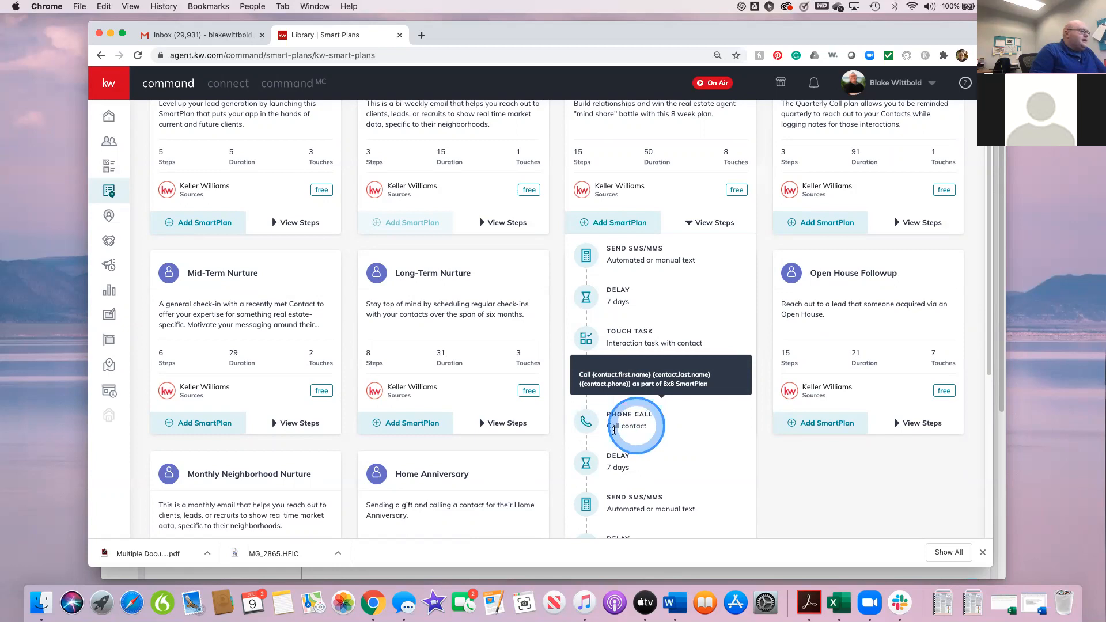
{"action": "scroll", "coordinate": [614, 429], "scroll_direction": "down", "scroll_amount": 1}
{"action": "scroll", "coordinate": [620, 449], "scroll_direction": "down", "scroll_amount": 1}
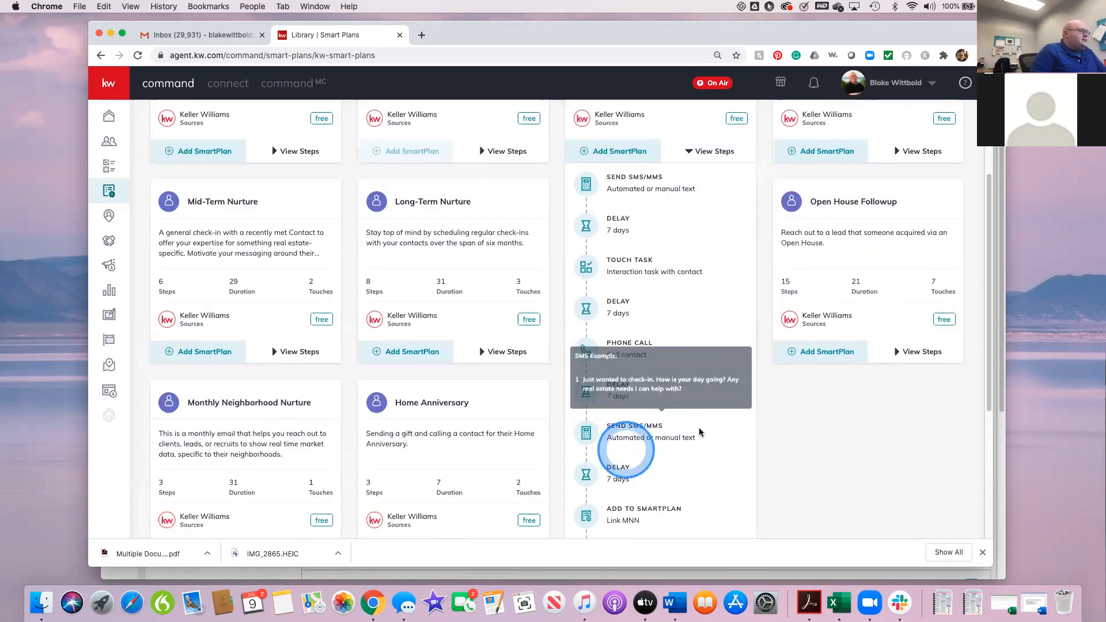
{"action": "scroll", "coordinate": [698, 497], "scroll_direction": "down", "scroll_amount": 1}
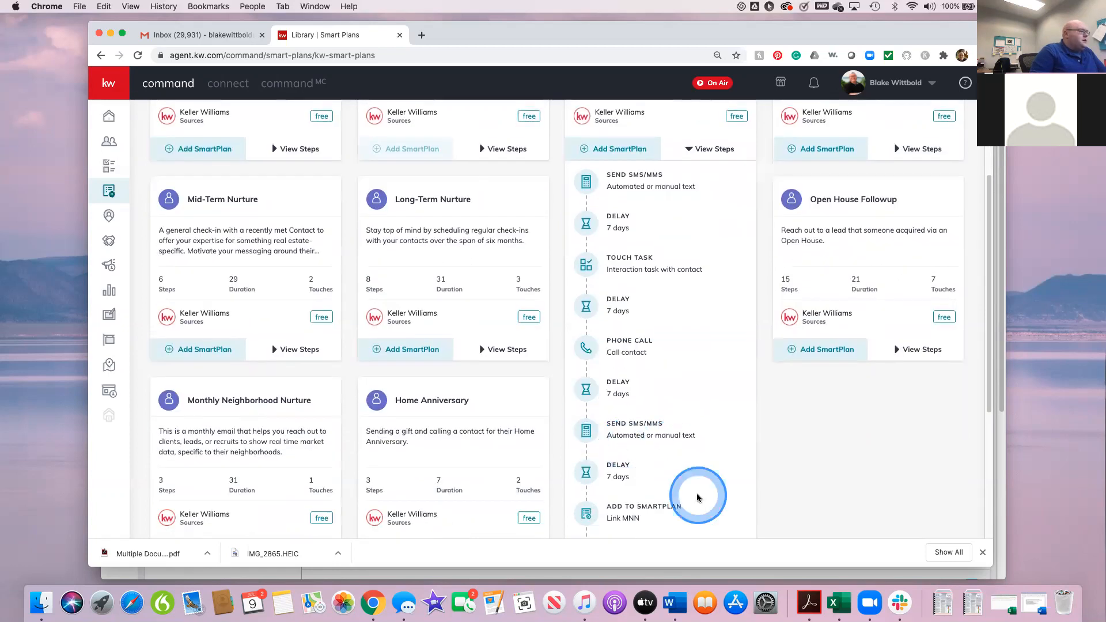
{"action": "scroll", "coordinate": [697, 498], "scroll_direction": "down", "scroll_amount": 3}
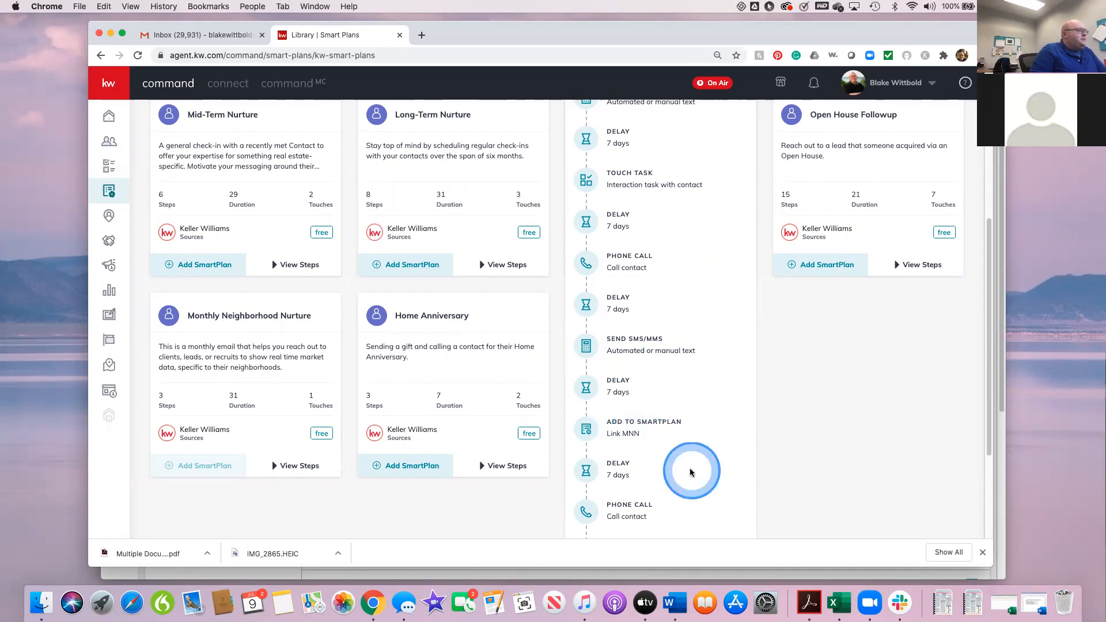
{"action": "scroll", "coordinate": [685, 438], "scroll_direction": "down", "scroll_amount": 3}
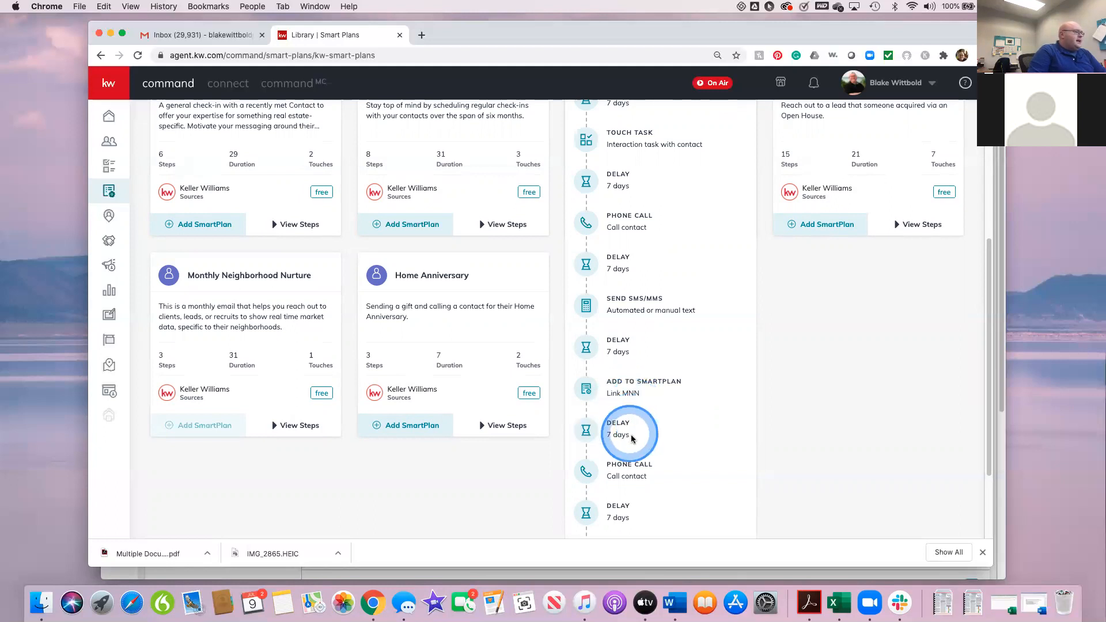
{"action": "scroll", "coordinate": [632, 439], "scroll_direction": "down", "scroll_amount": 2}
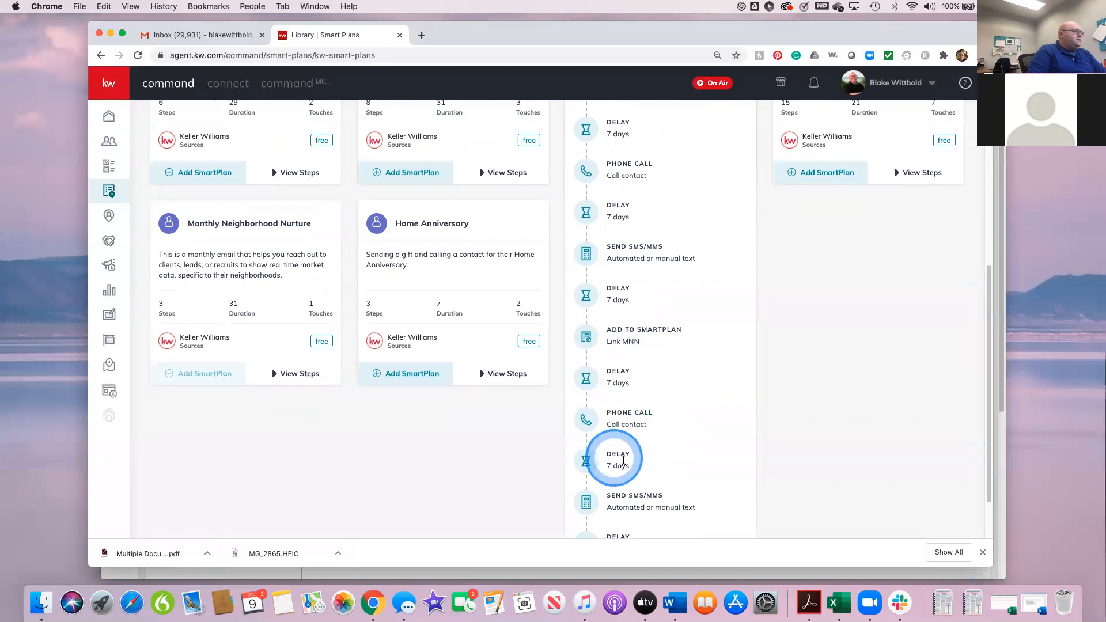
{"action": "scroll", "coordinate": [623, 459], "scroll_direction": "down", "scroll_amount": 2}
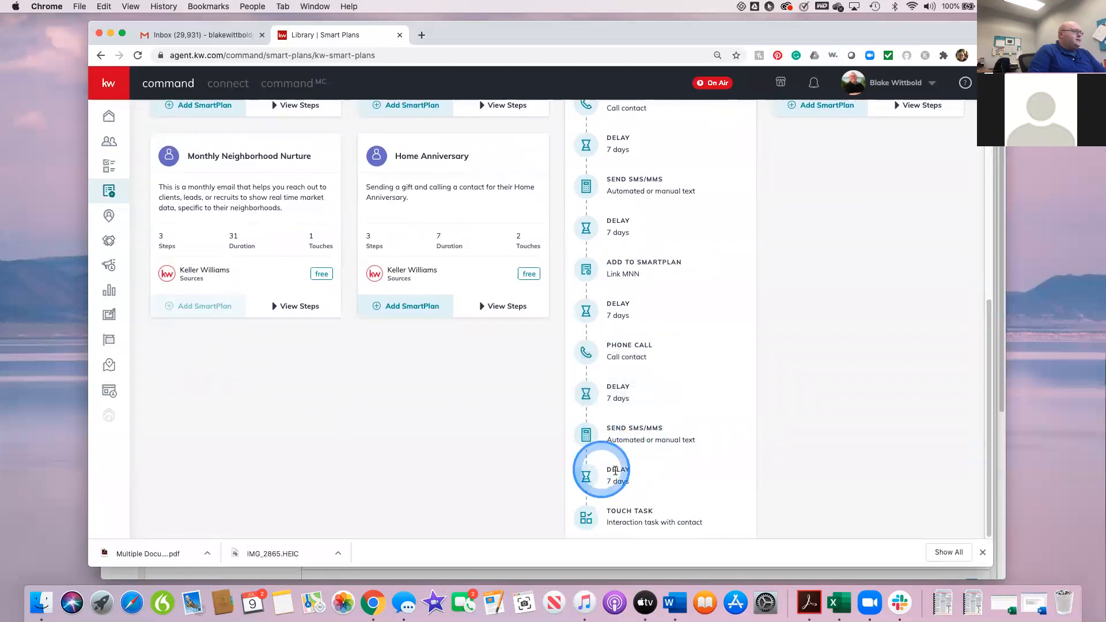
{"action": "mouse_move", "coordinate": [635, 507]}
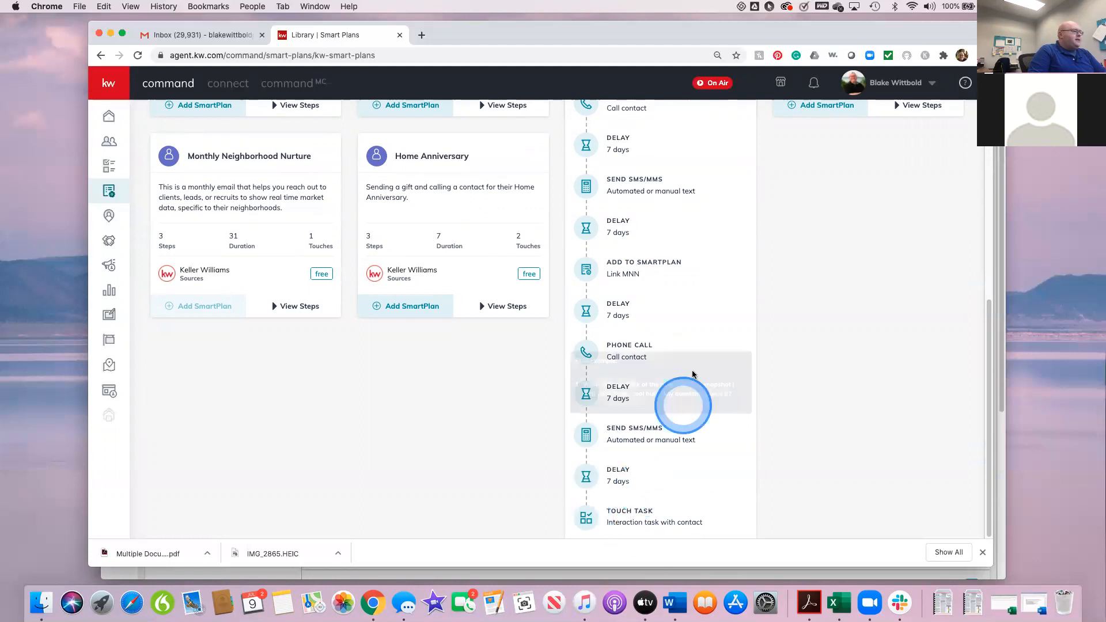
{"action": "scroll", "coordinate": [695, 372], "scroll_direction": "up", "scroll_amount": 5}
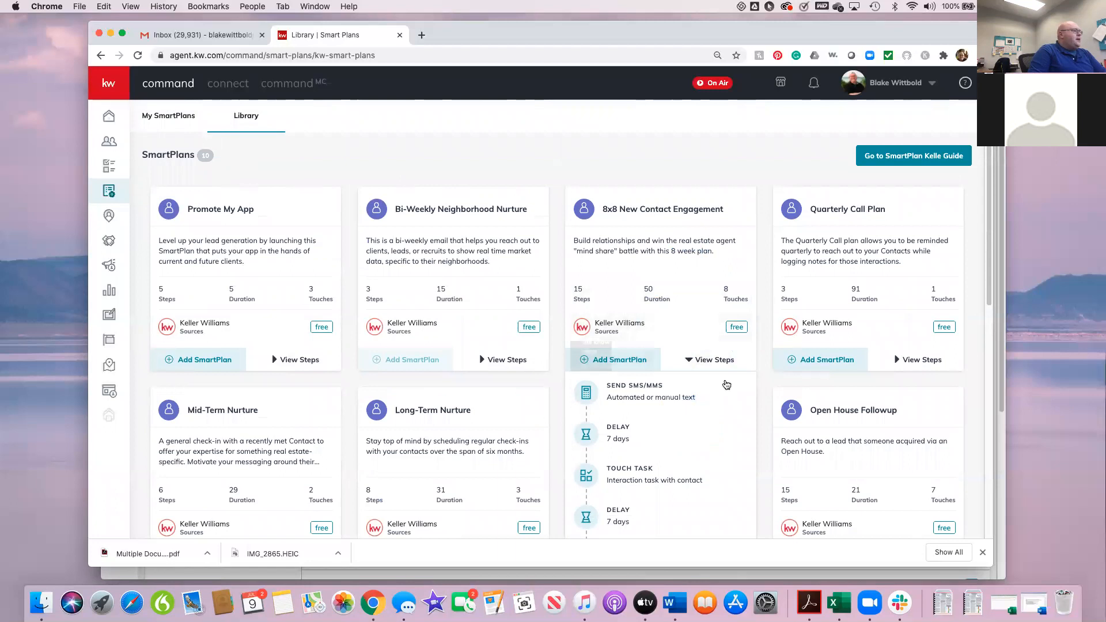
Step: Open the newly added My 8x8 New Contact Engagement 2 plan from My SmartPlans for editing
{"action": "left_click", "coordinate": [165, 117]}
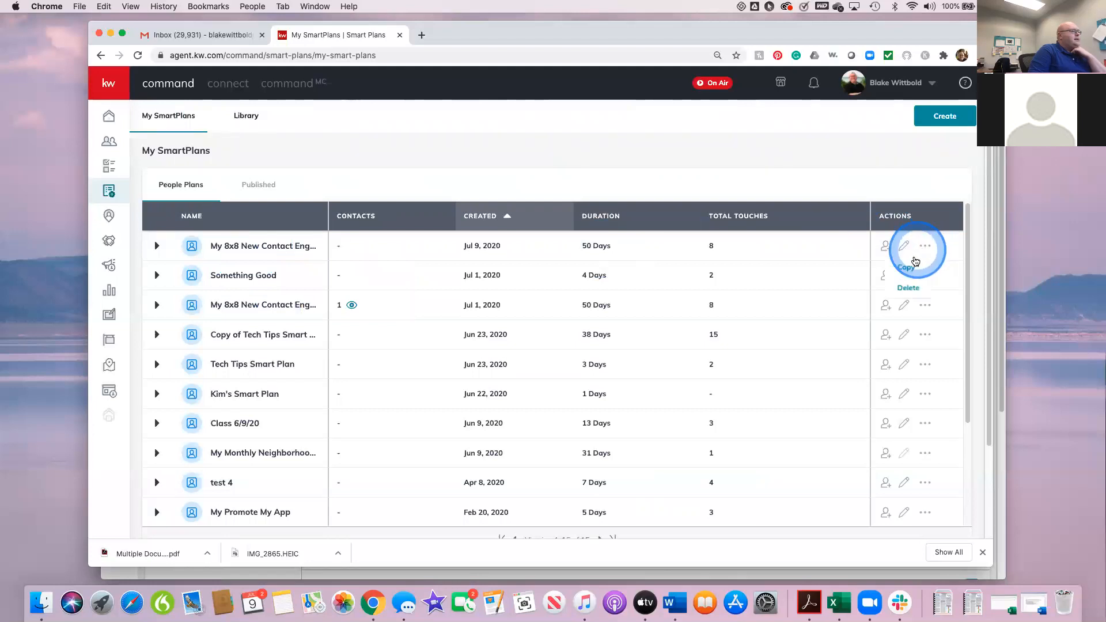
{"action": "left_click", "coordinate": [902, 248]}
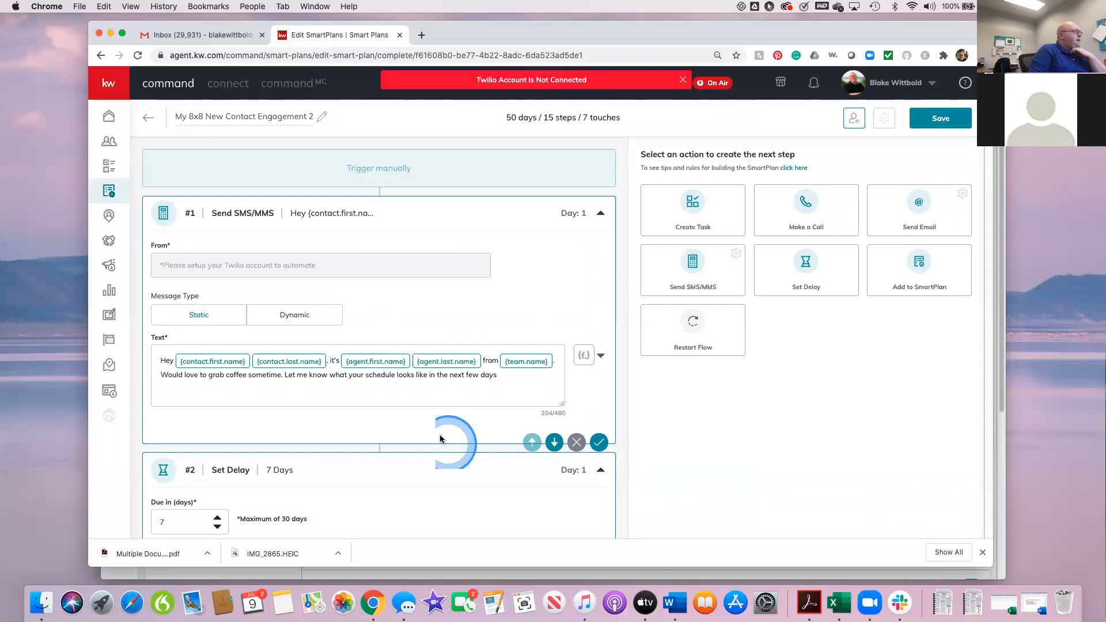
{"action": "scroll", "coordinate": [440, 434], "scroll_direction": "down", "scroll_amount": 2}
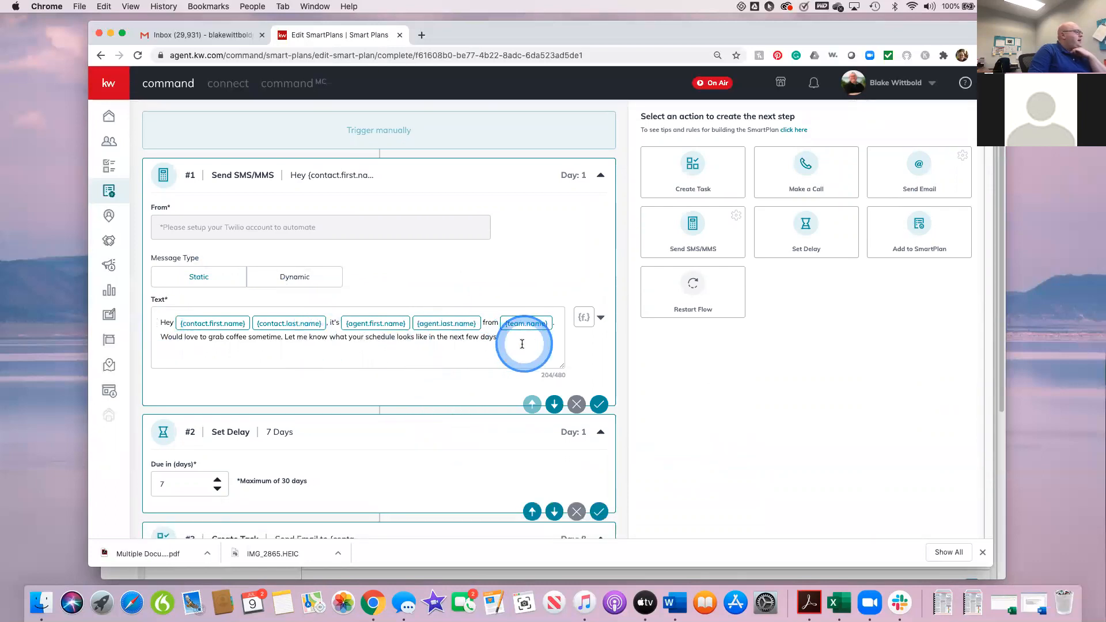
Step: Replace "coffee" with "lunch" in the text message of step #1, Send SMS/MMS, and save that step
{"action": "left_click", "coordinate": [246, 336]}
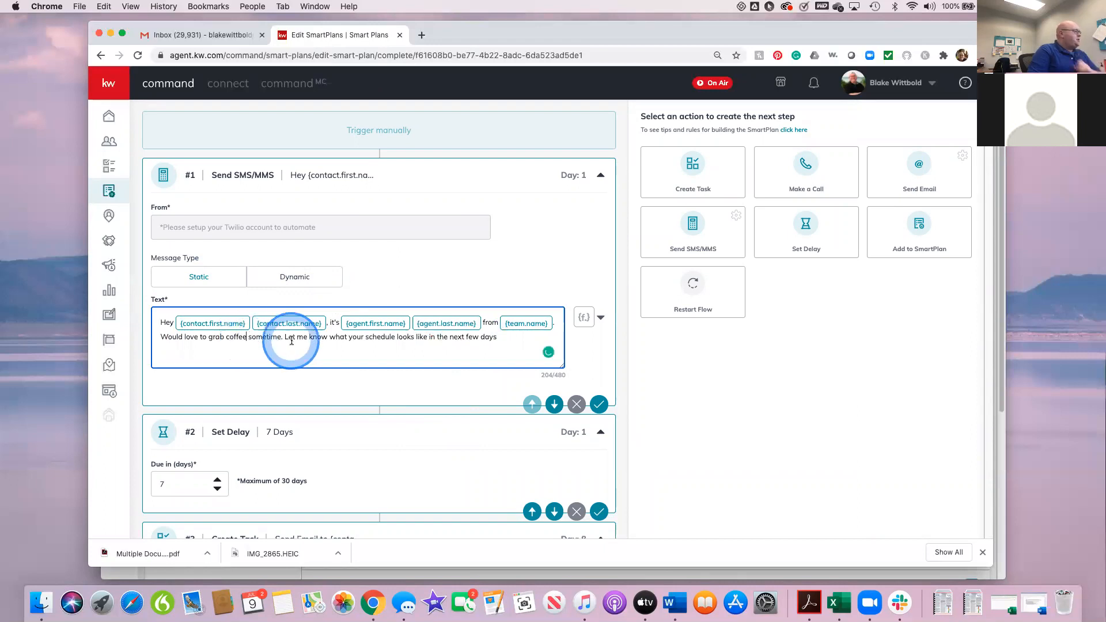
{"action": "key", "text": "BackSpace"}
{"action": "key", "text": "BackSpace"}
{"action": "key", "text": "BackSpace"}
{"action": "key", "text": "BackSpace"}
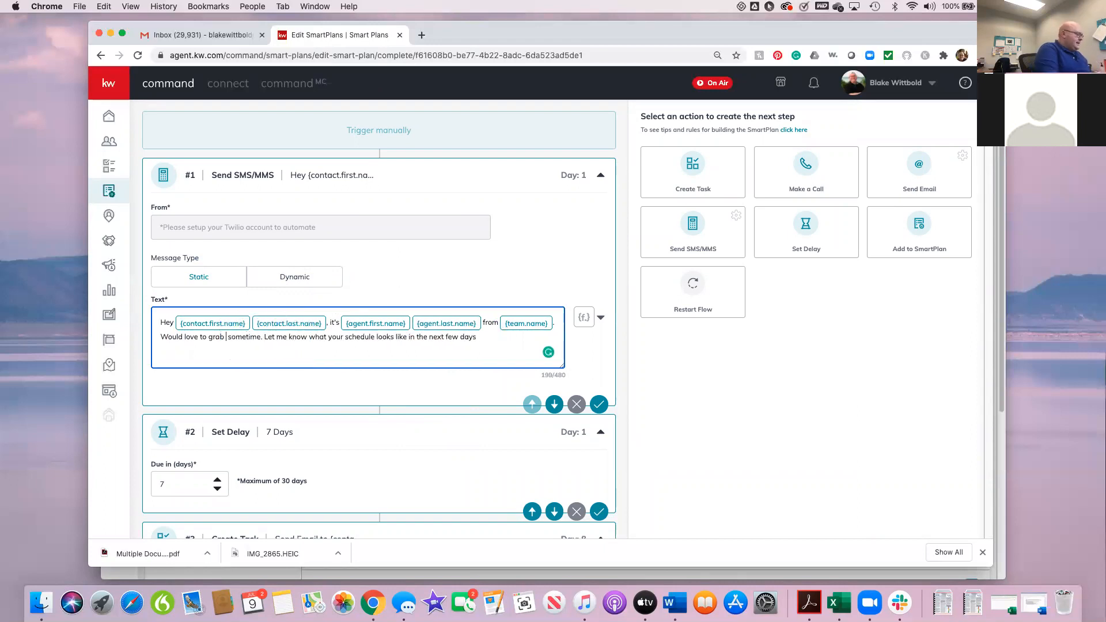
{"action": "type", "text": "Lunch"}
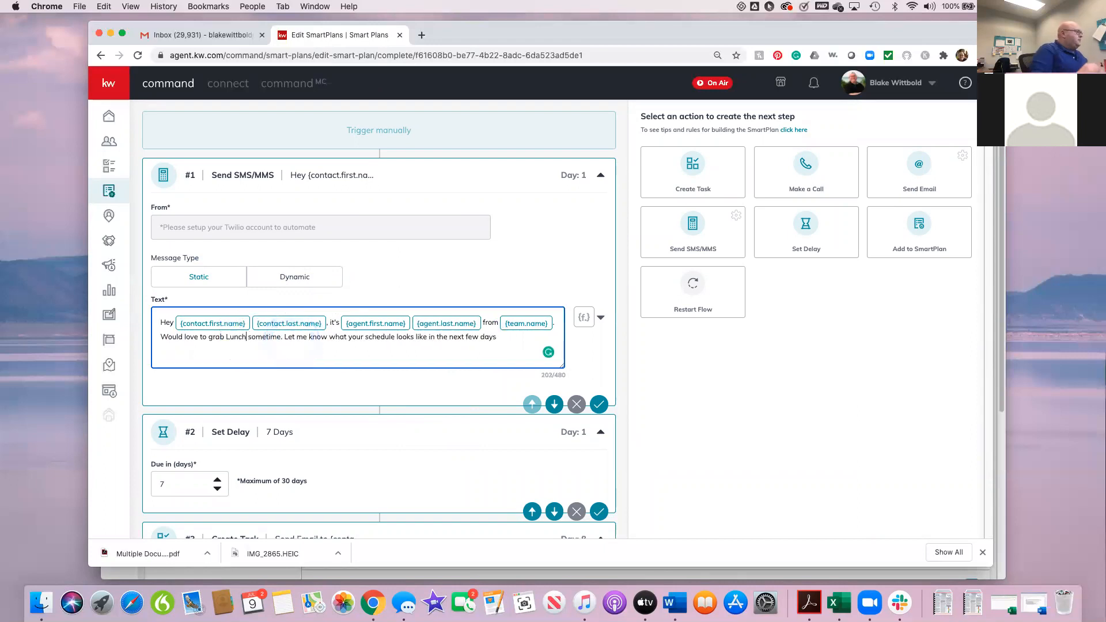
{"action": "left_click", "coordinate": [290, 341]}
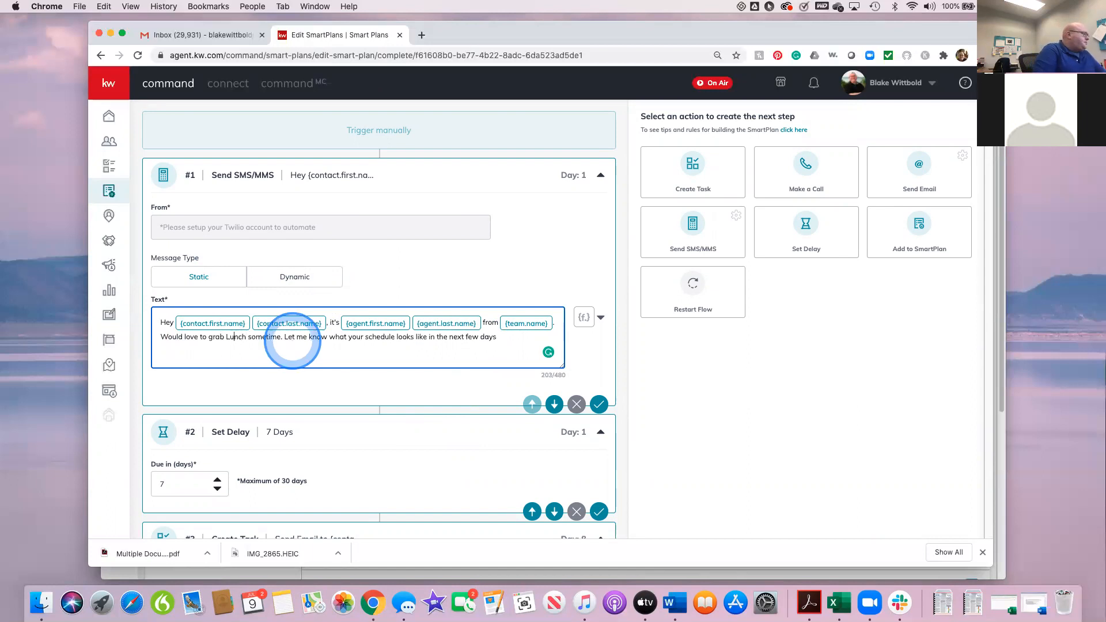
{"action": "key", "text": "Left"}
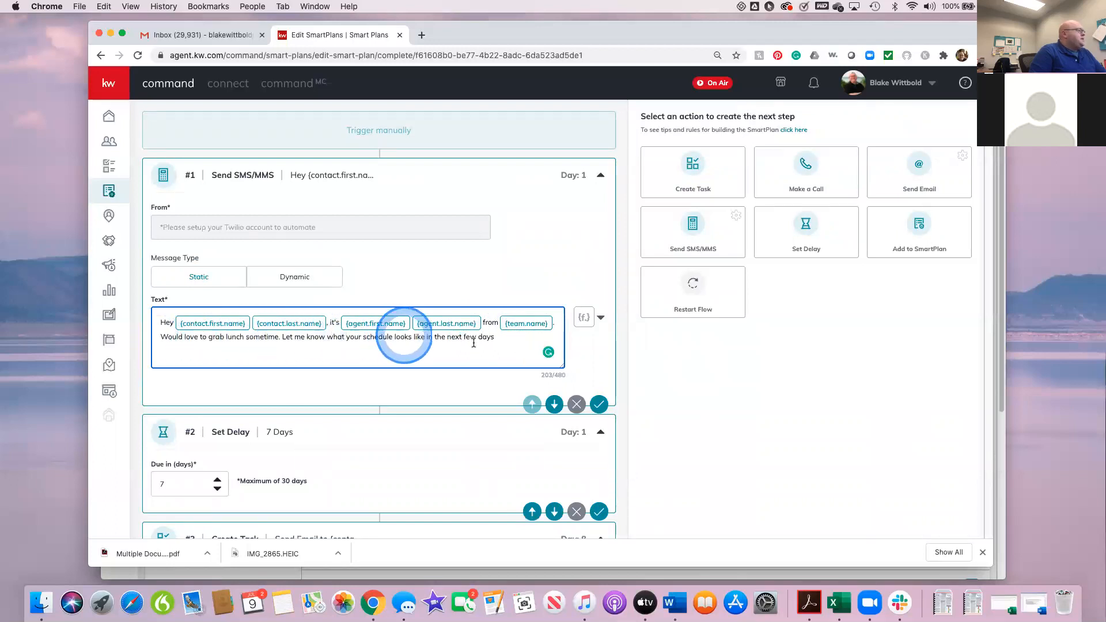
{"action": "left_click", "coordinate": [598, 405]}
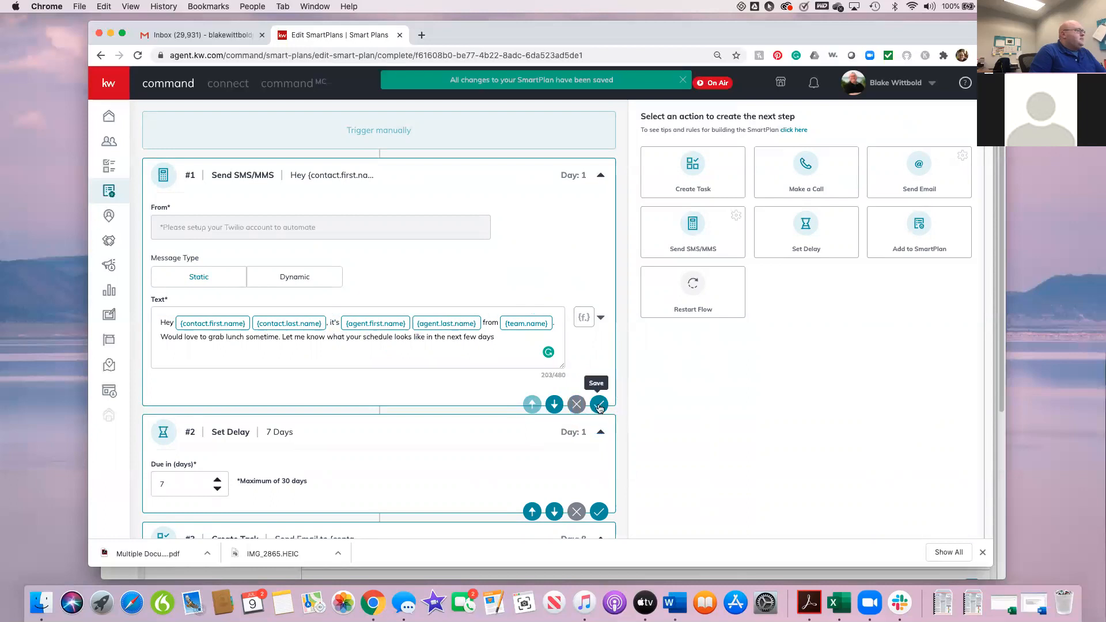
{"action": "scroll", "coordinate": [432, 291], "scroll_direction": "down", "scroll_amount": 1}
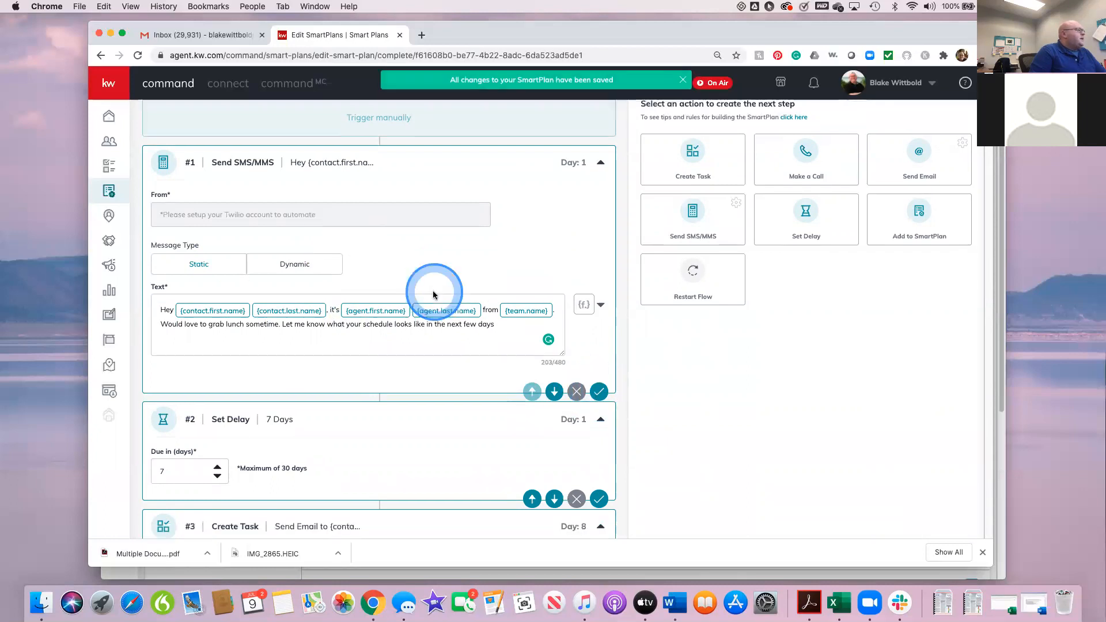
{"action": "scroll", "coordinate": [432, 292], "scroll_direction": "up", "scroll_amount": 3}
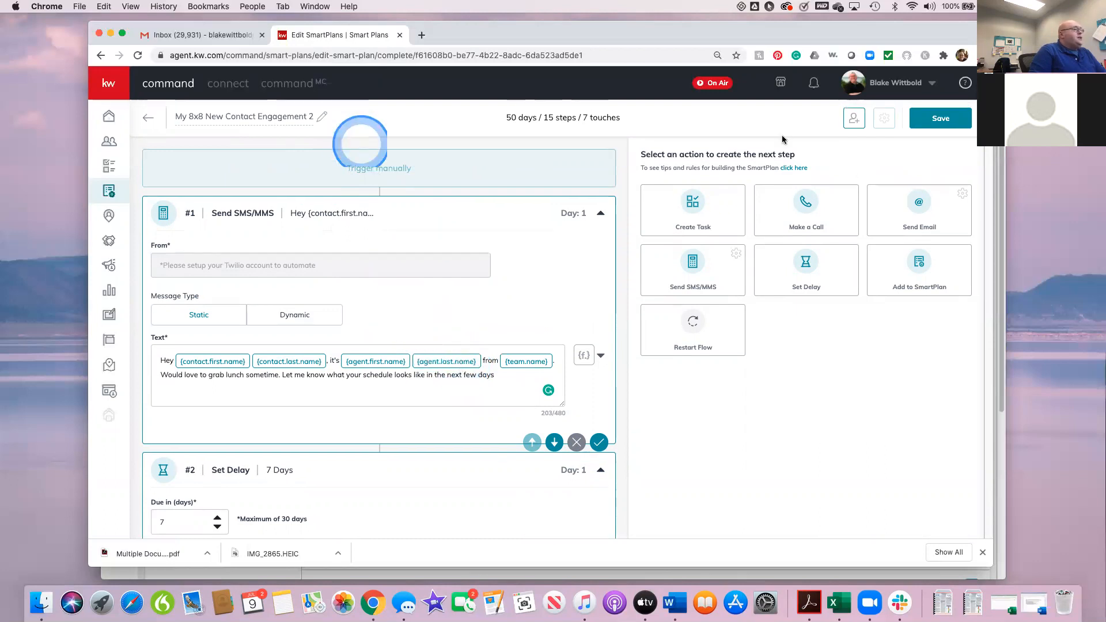
Step: View the list of clients that can be added to the plan and close it without adding anyone
{"action": "left_click", "coordinate": [854, 119]}
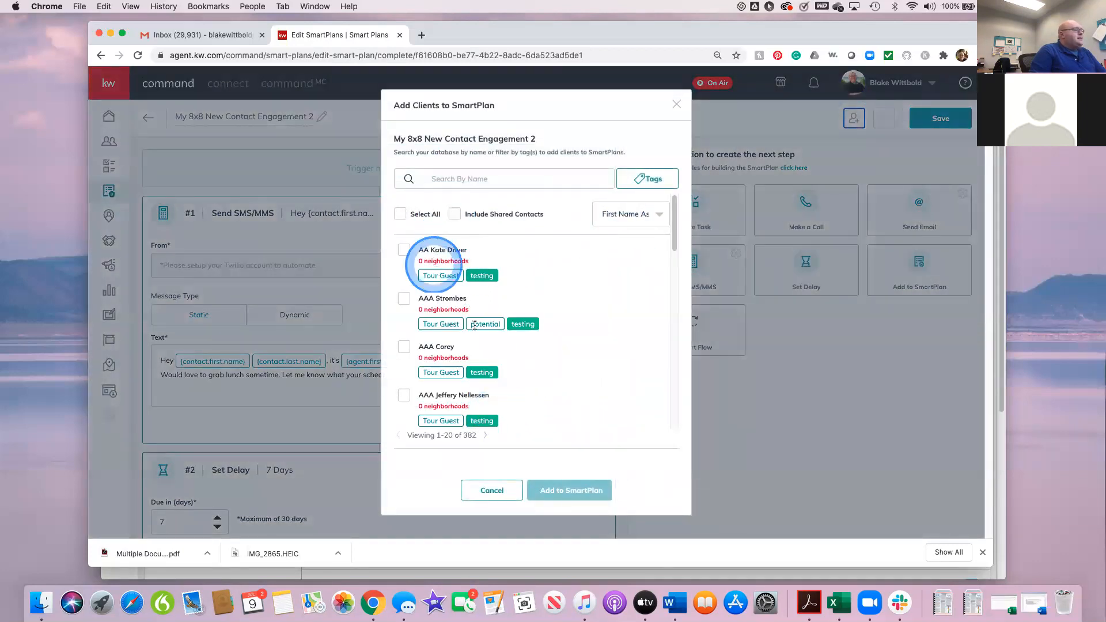
{"action": "left_click", "coordinate": [505, 490]}
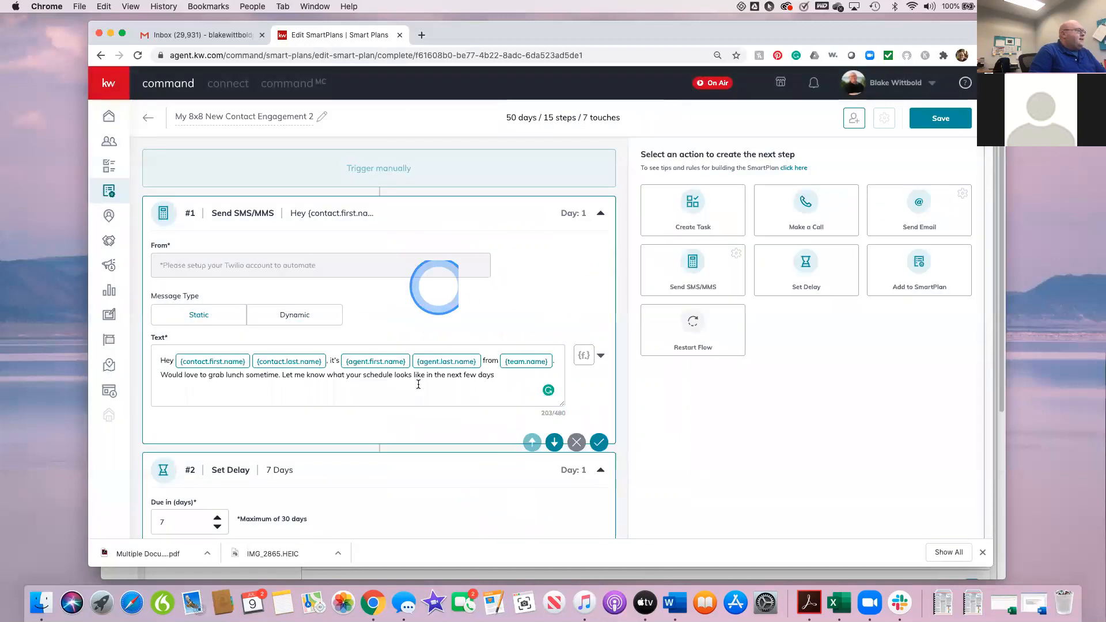
Step: Examine the plan's steps from the #1 text message to the #5 call, especially the email task description in step #3
{"action": "scroll", "coordinate": [452, 453], "scroll_direction": "down", "scroll_amount": 2}
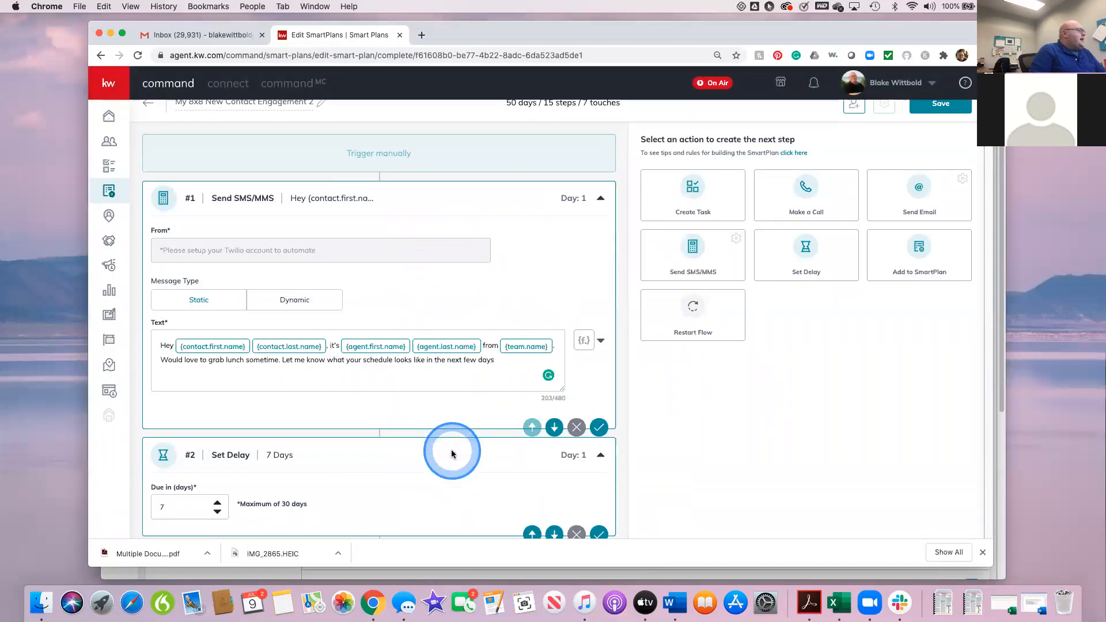
{"action": "scroll", "coordinate": [452, 453], "scroll_direction": "down", "scroll_amount": 1}
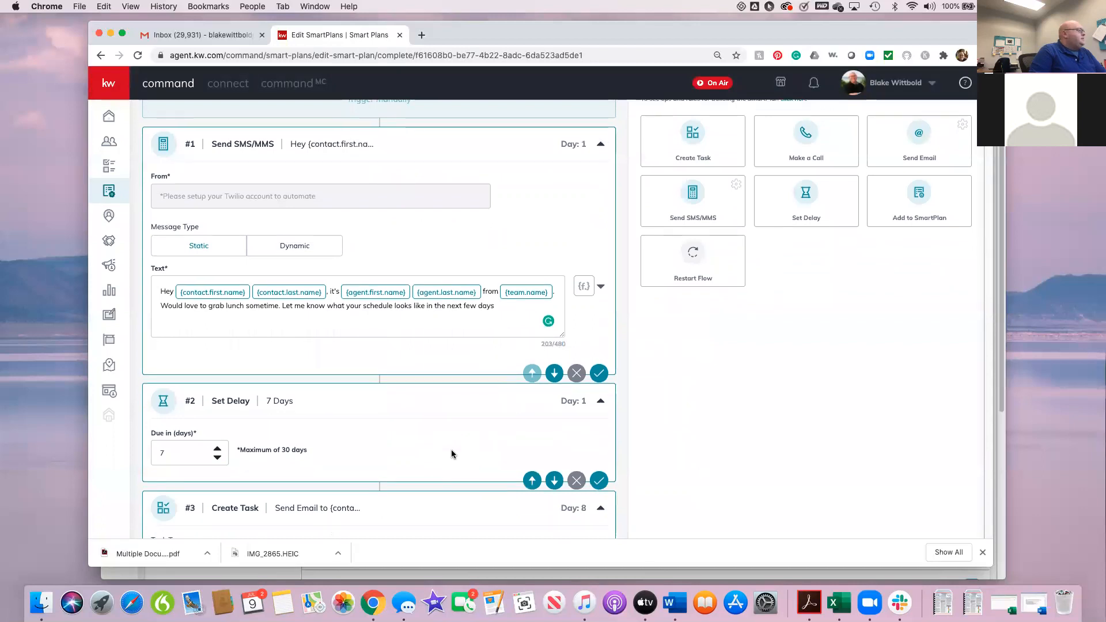
{"action": "scroll", "coordinate": [451, 451], "scroll_direction": "up", "scroll_amount": 3}
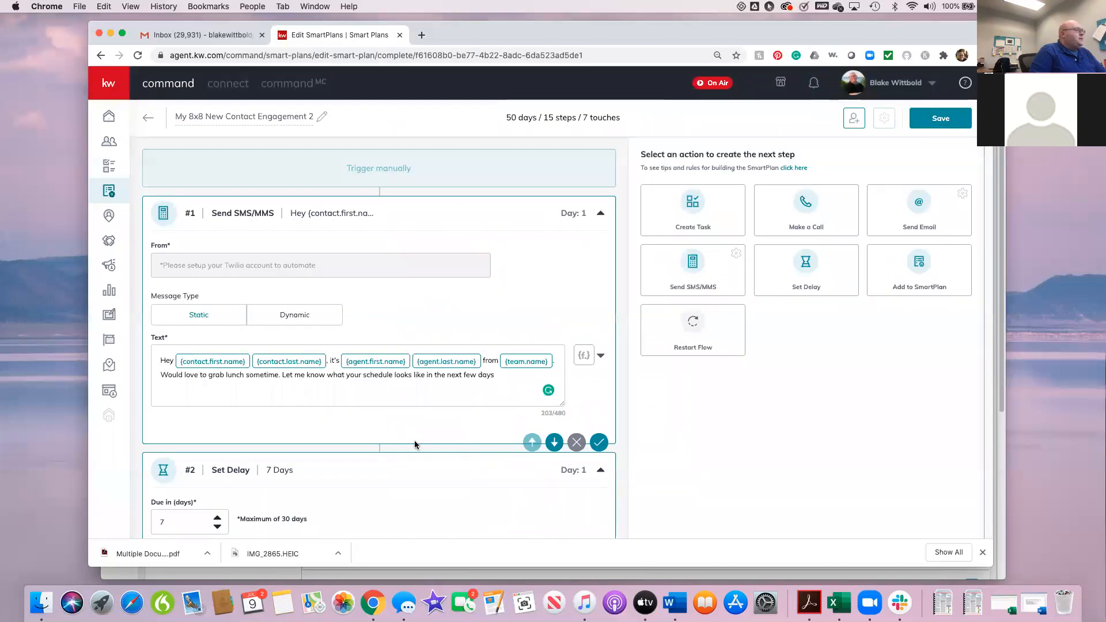
{"action": "scroll", "coordinate": [410, 512], "scroll_direction": "down", "scroll_amount": 7}
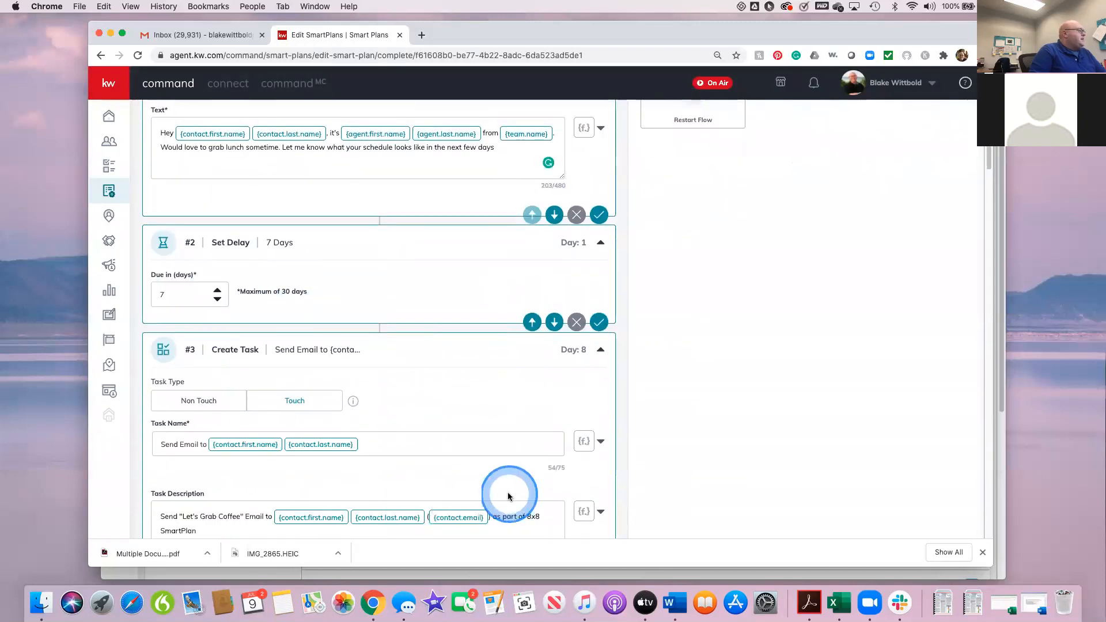
{"action": "scroll", "coordinate": [506, 493], "scroll_direction": "down", "scroll_amount": 2}
{"action": "scroll", "coordinate": [506, 496], "scroll_direction": "down", "scroll_amount": 2}
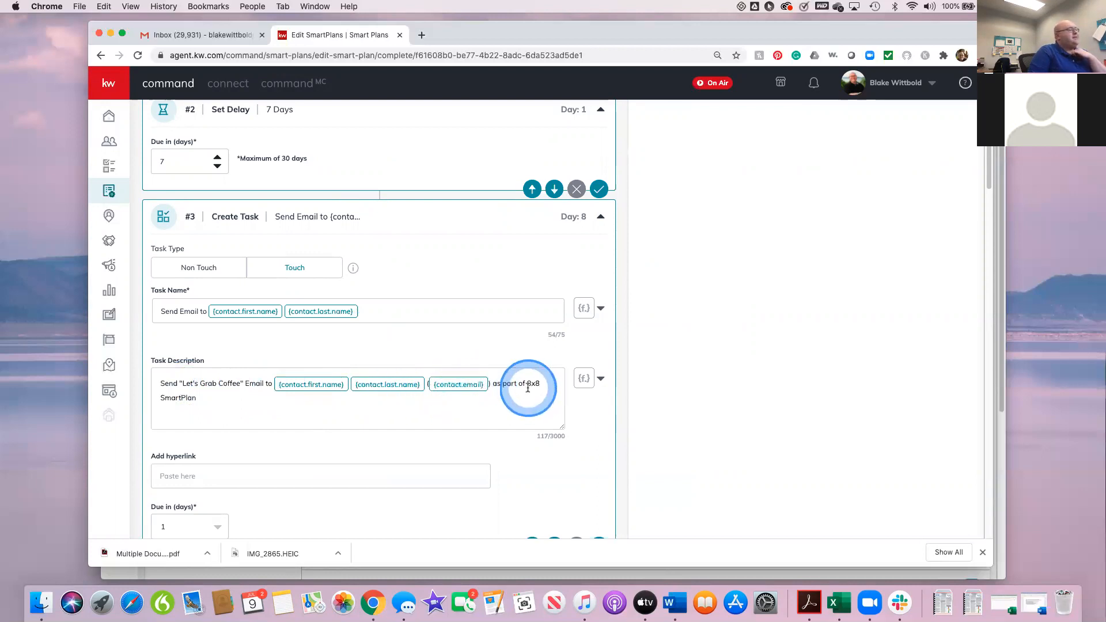
{"action": "scroll", "coordinate": [435, 444], "scroll_direction": "down", "scroll_amount": 1}
{"action": "scroll", "coordinate": [435, 444], "scroll_direction": "down", "scroll_amount": 5}
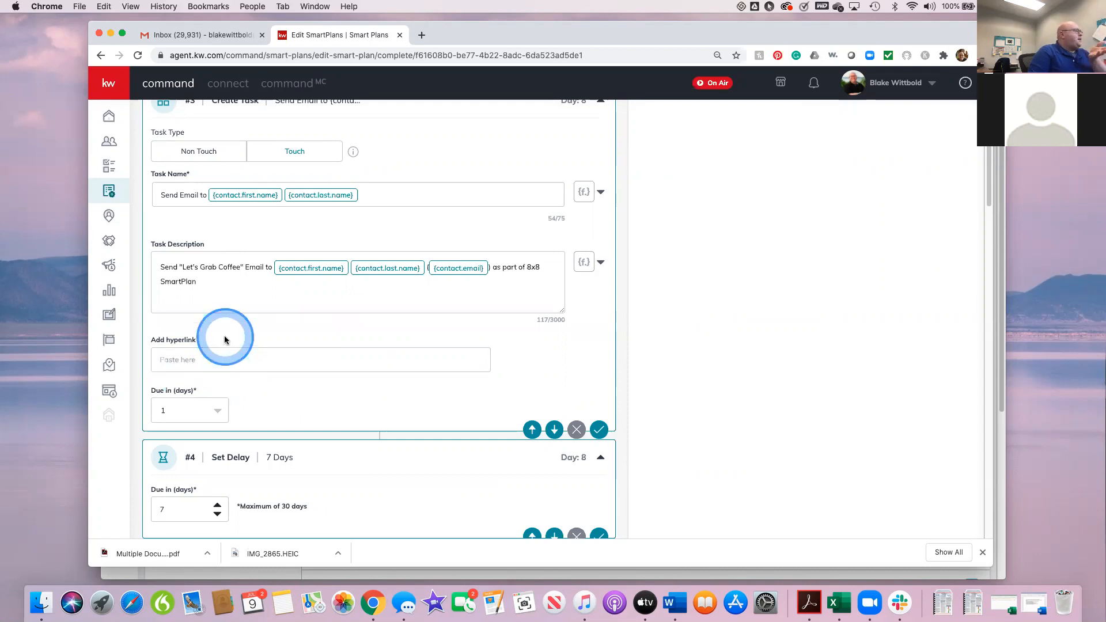
{"action": "scroll", "coordinate": [225, 340], "scroll_direction": "up", "scroll_amount": 2}
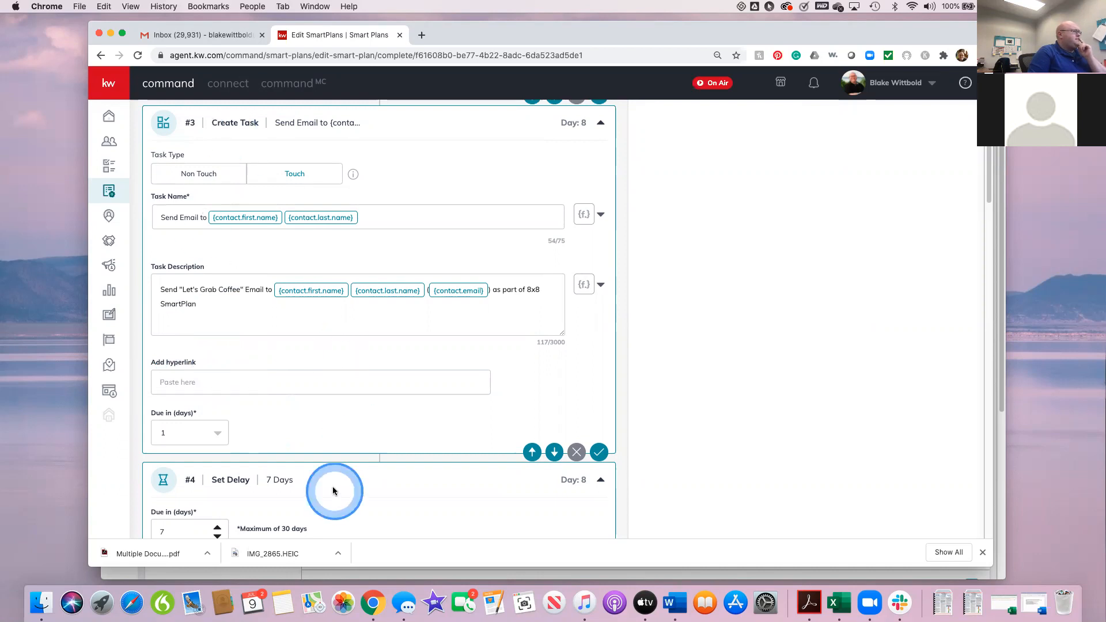
{"action": "scroll", "coordinate": [402, 453], "scroll_direction": "down", "scroll_amount": 2}
{"action": "scroll", "coordinate": [402, 455], "scroll_direction": "down", "scroll_amount": 3}
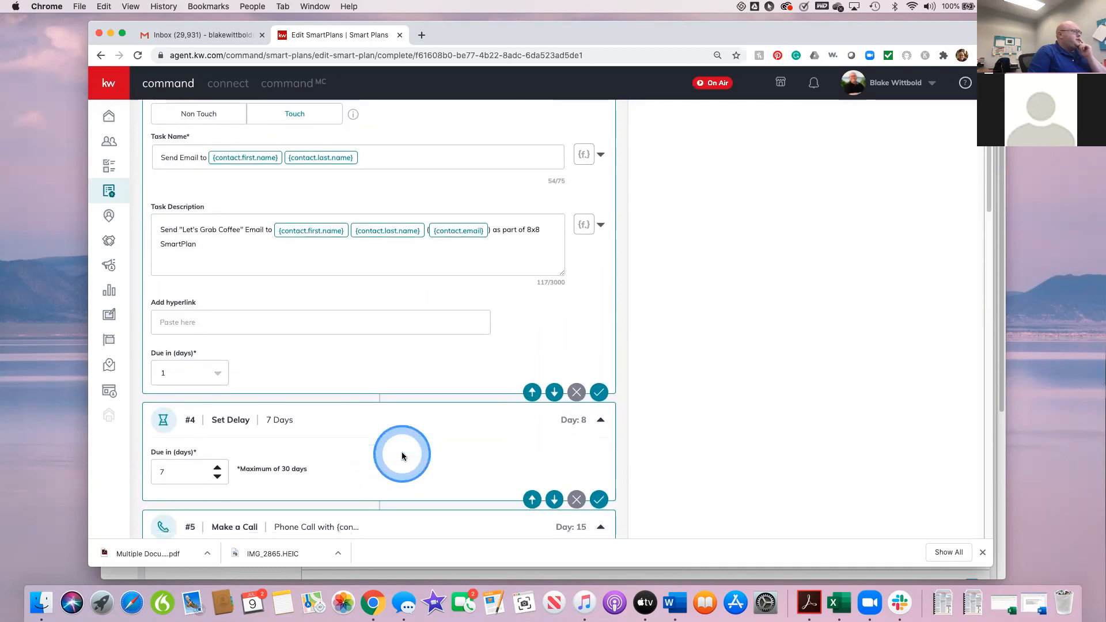
{"action": "scroll", "coordinate": [399, 456], "scroll_direction": "down", "scroll_amount": 1}
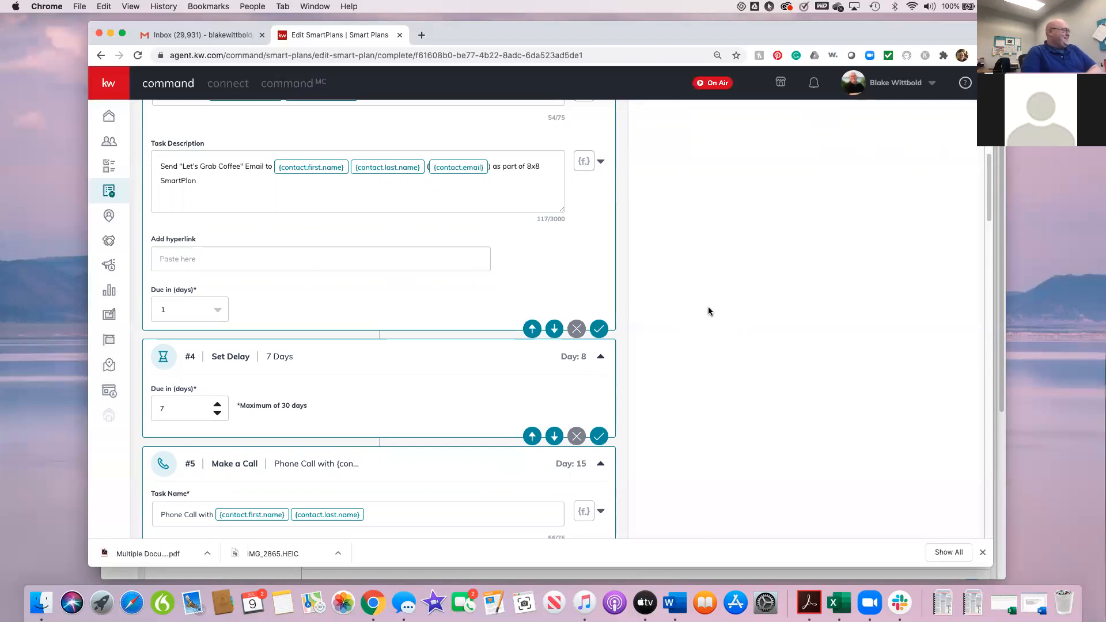
{"action": "left_click", "coordinate": [793, 311]}
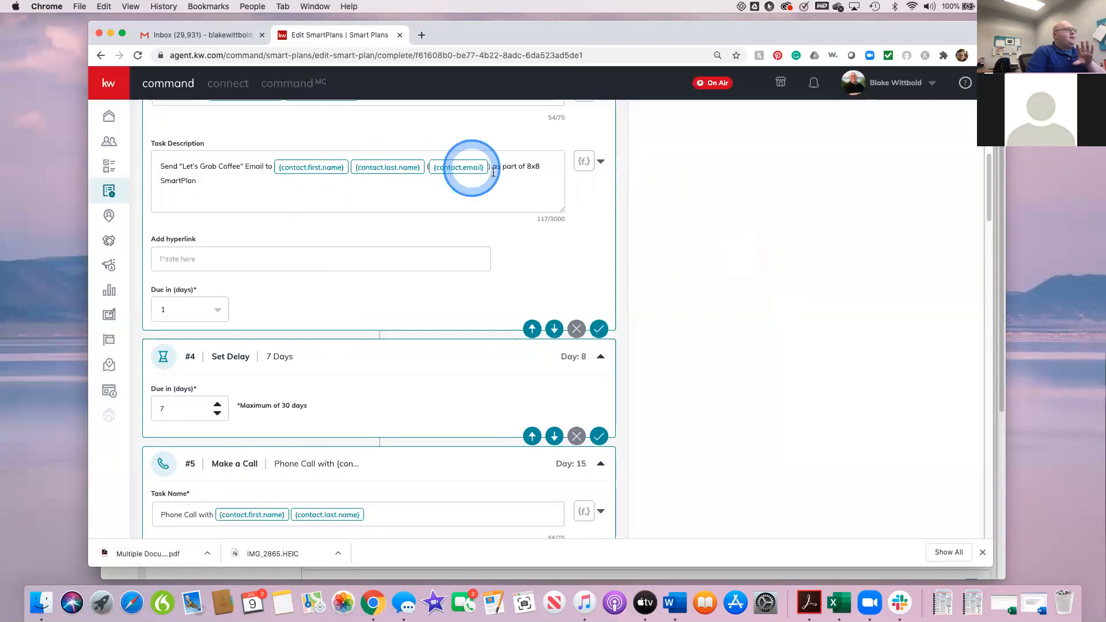
{"action": "scroll", "coordinate": [544, 204], "scroll_direction": "down", "scroll_amount": 1}
{"action": "scroll", "coordinate": [544, 203], "scroll_direction": "up", "scroll_amount": 2}
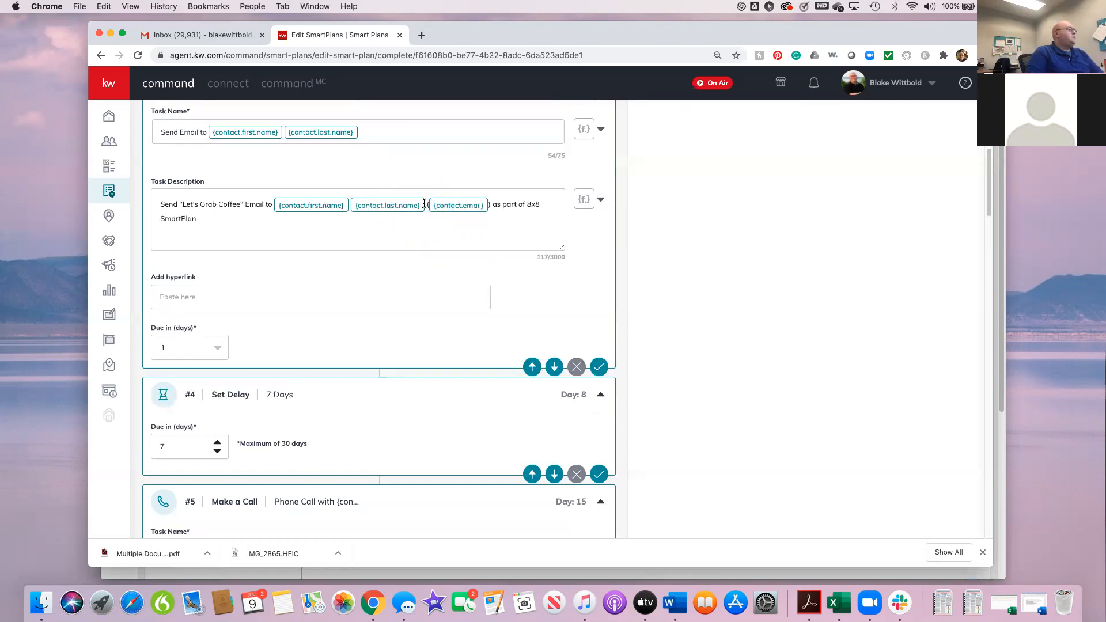
Step: Remove the {contact.last.name} placeholder from the text message of step #1, Send SMS/MMS, and save that step
{"action": "scroll", "coordinate": [418, 157], "scroll_direction": "up", "scroll_amount": 10}
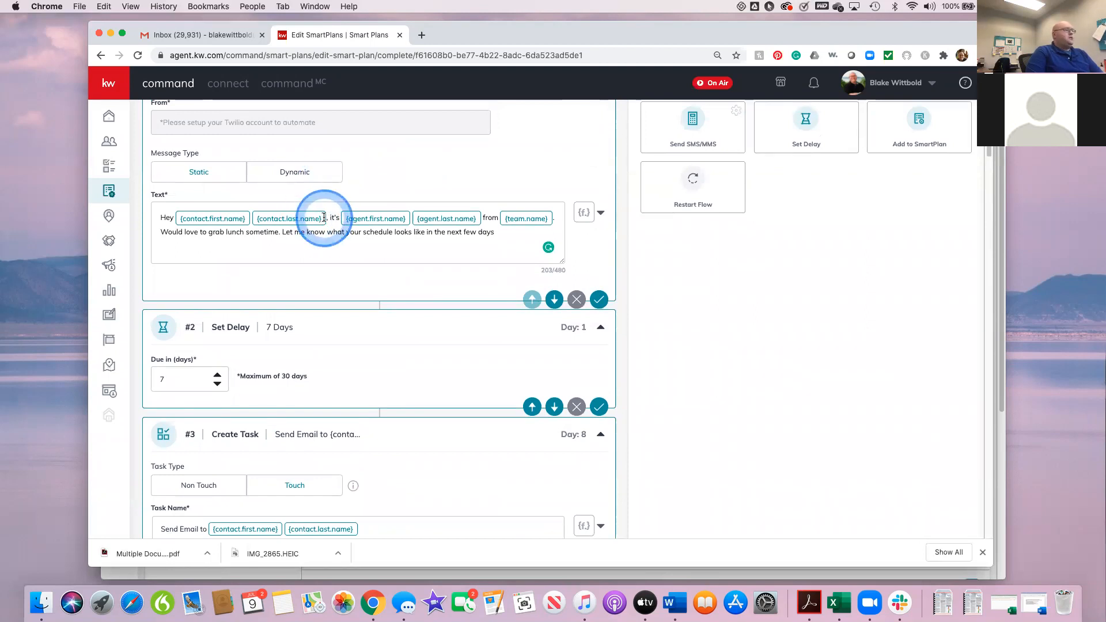
{"action": "scroll", "coordinate": [333, 229], "scroll_direction": "up", "scroll_amount": 3}
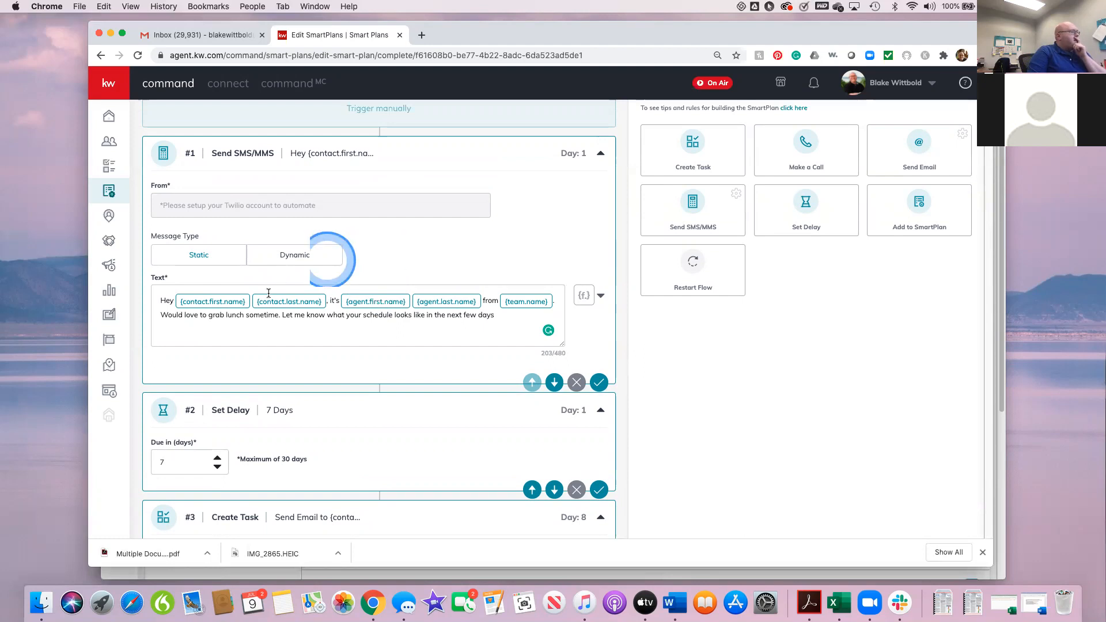
{"action": "left_click", "coordinate": [325, 300]}
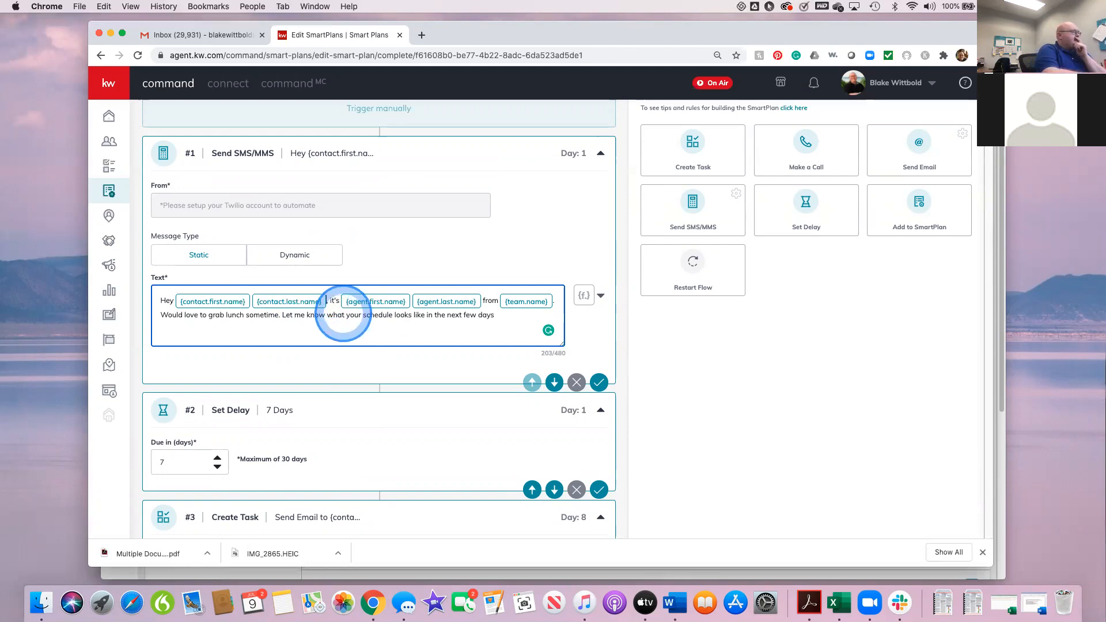
{"action": "key", "text": "BackSpace"}
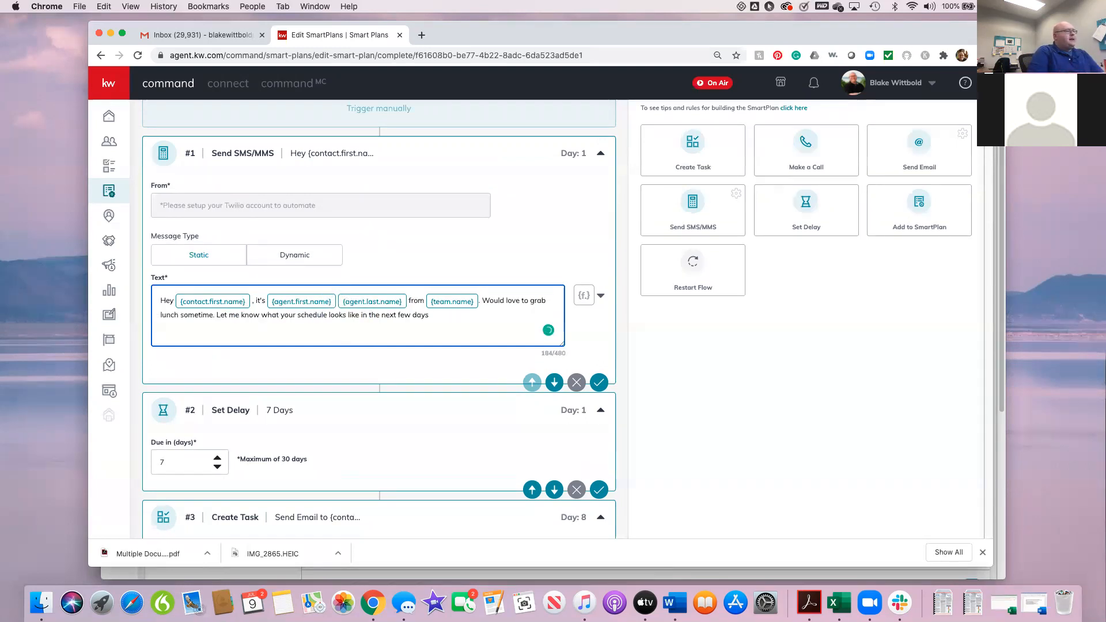
{"action": "left_click", "coordinate": [598, 382]}
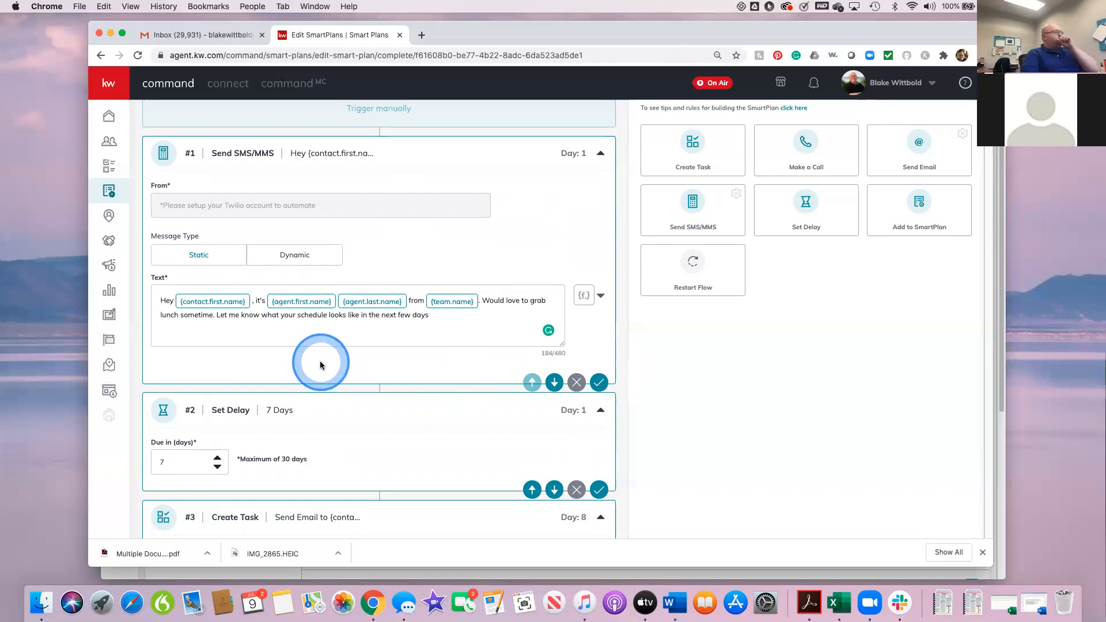
Step: Try adding a client to the plan by searching for the contact's first name and selecting the first match, then cancel
{"action": "scroll", "coordinate": [501, 245], "scroll_direction": "up", "scroll_amount": 2}
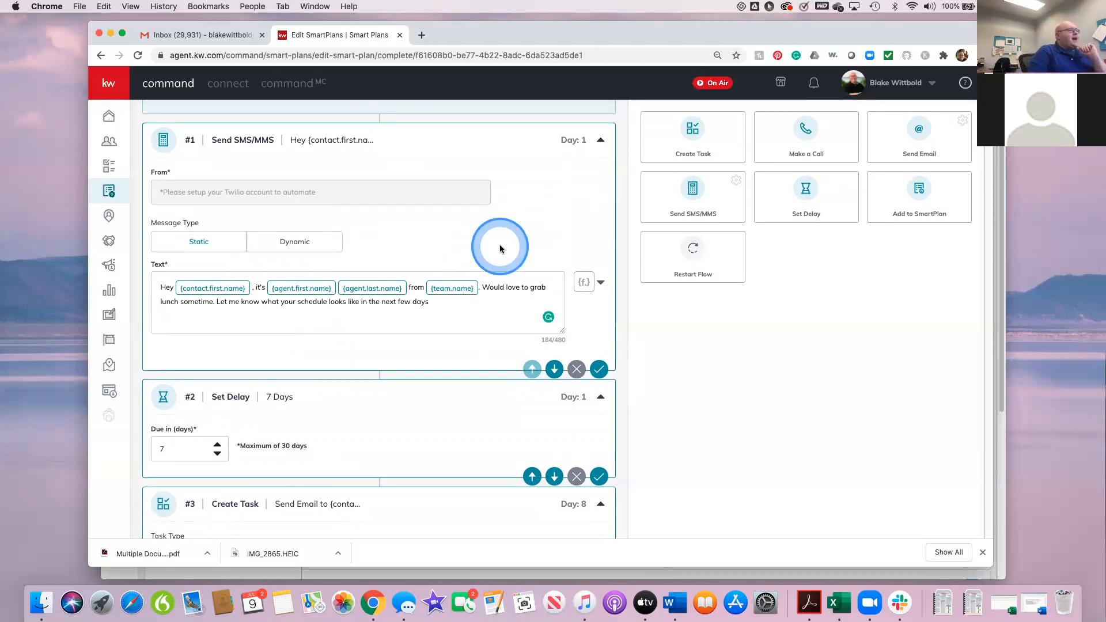
{"action": "left_click", "coordinate": [854, 118]}
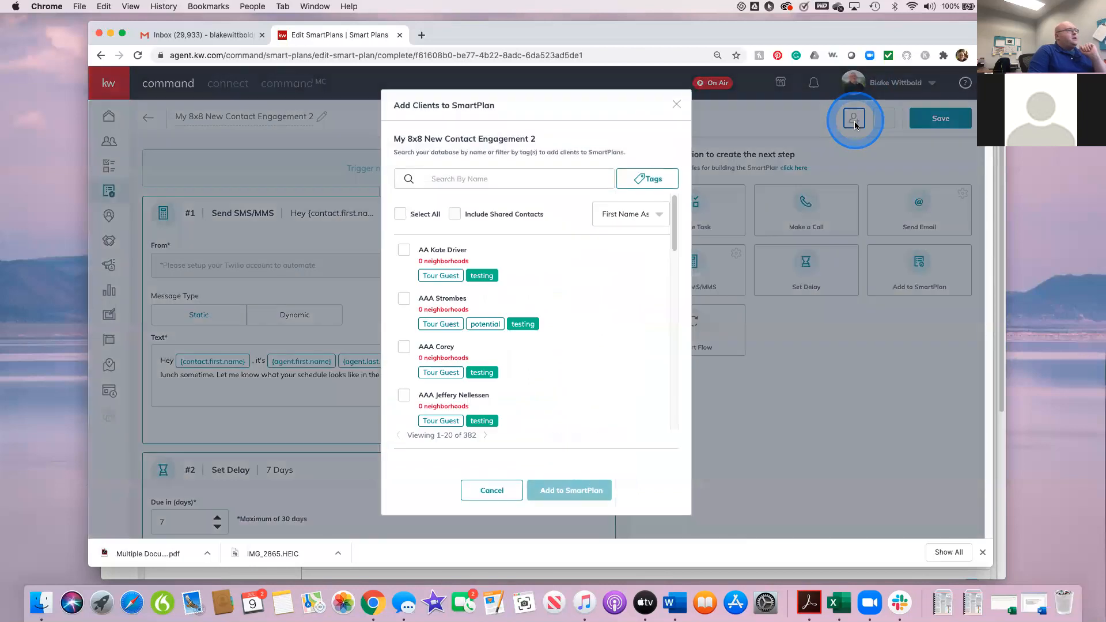
{"action": "left_click", "coordinate": [488, 176]}
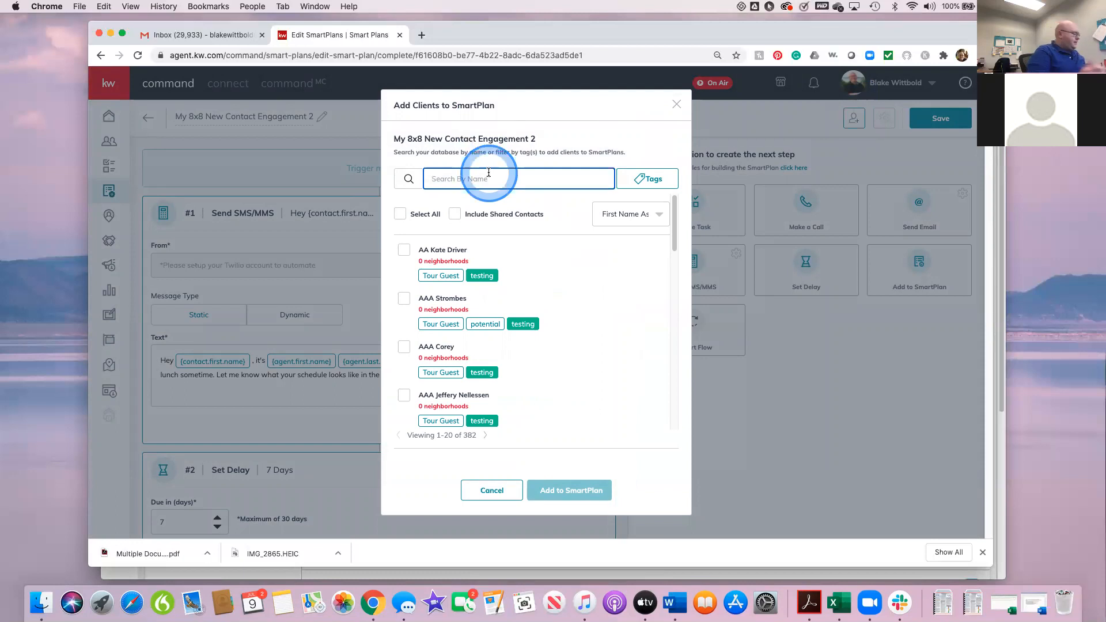
{"action": "type", "text": "Blake"}
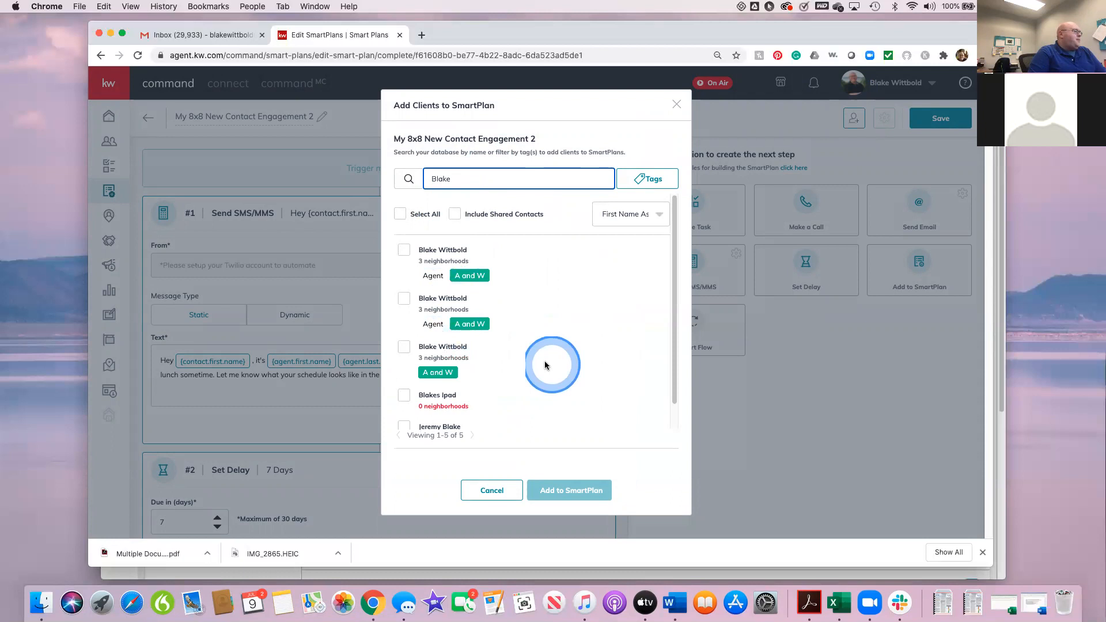
{"action": "left_click", "coordinate": [404, 249]}
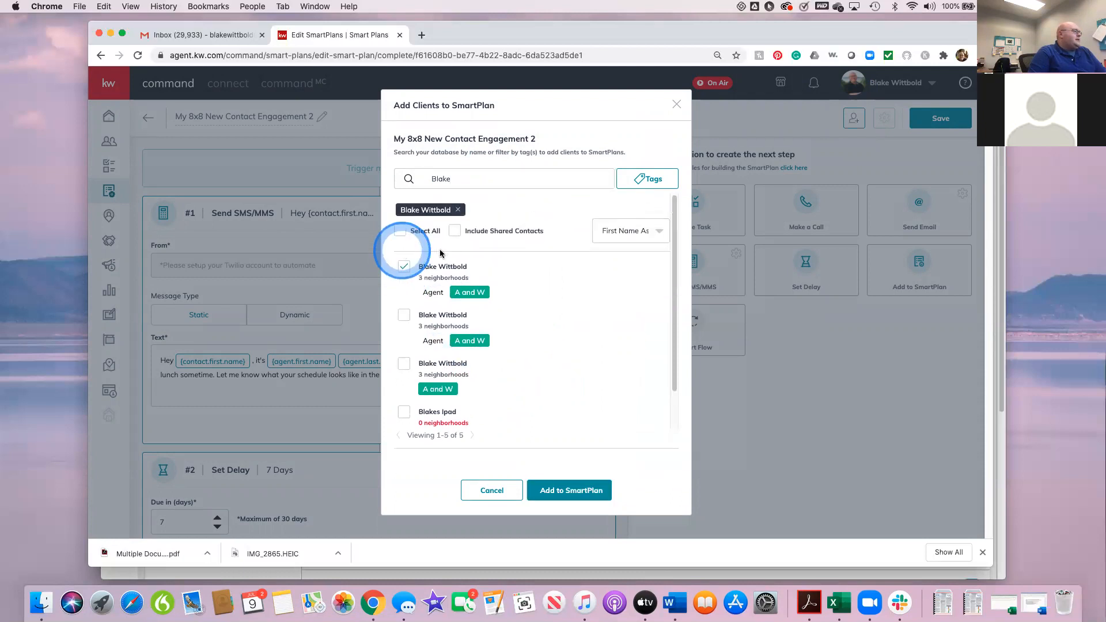
{"action": "left_click", "coordinate": [492, 490]}
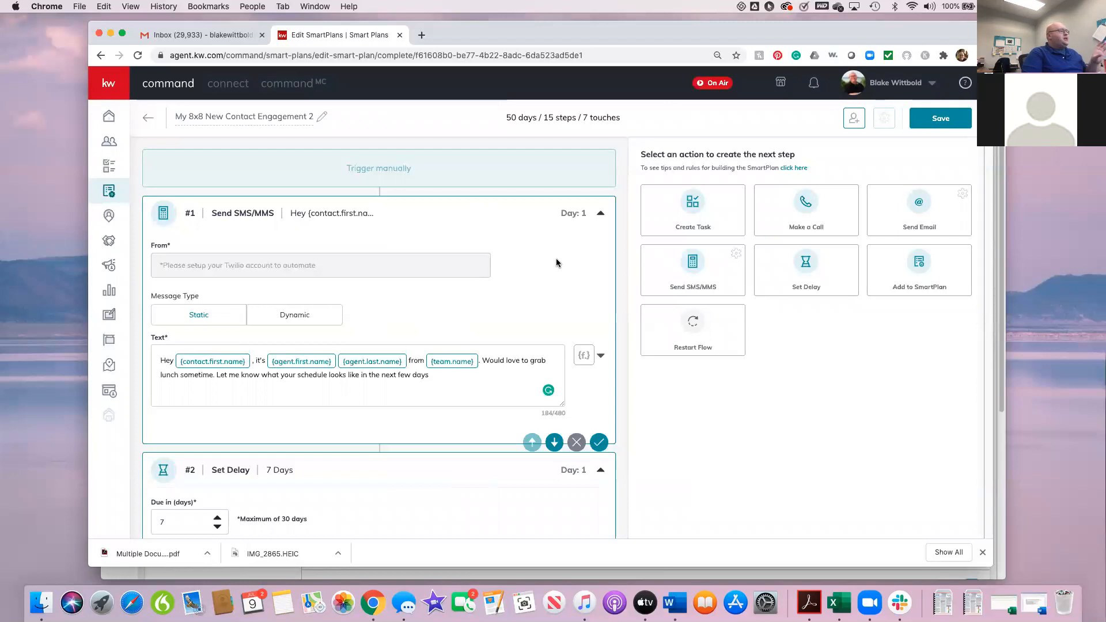
Step: Review the edited step #1 message, the delays, the email task, and the task name and description of step #5, Make a Call
{"action": "left_click", "coordinate": [418, 195]}
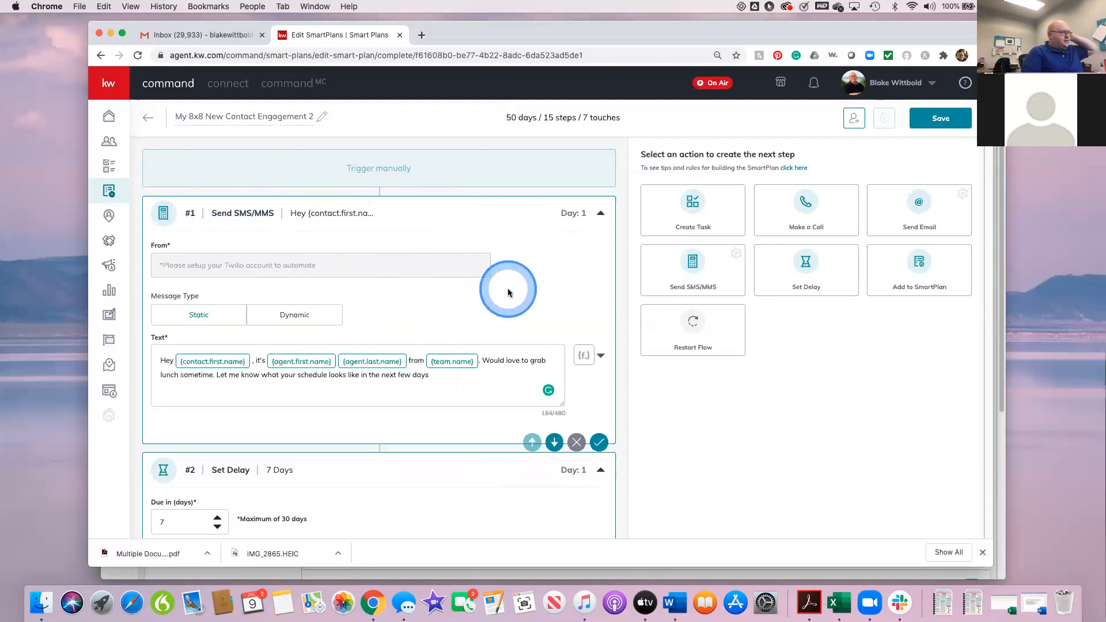
{"action": "scroll", "coordinate": [515, 343], "scroll_direction": "down", "scroll_amount": 1}
{"action": "scroll", "coordinate": [515, 342], "scroll_direction": "down", "scroll_amount": 2}
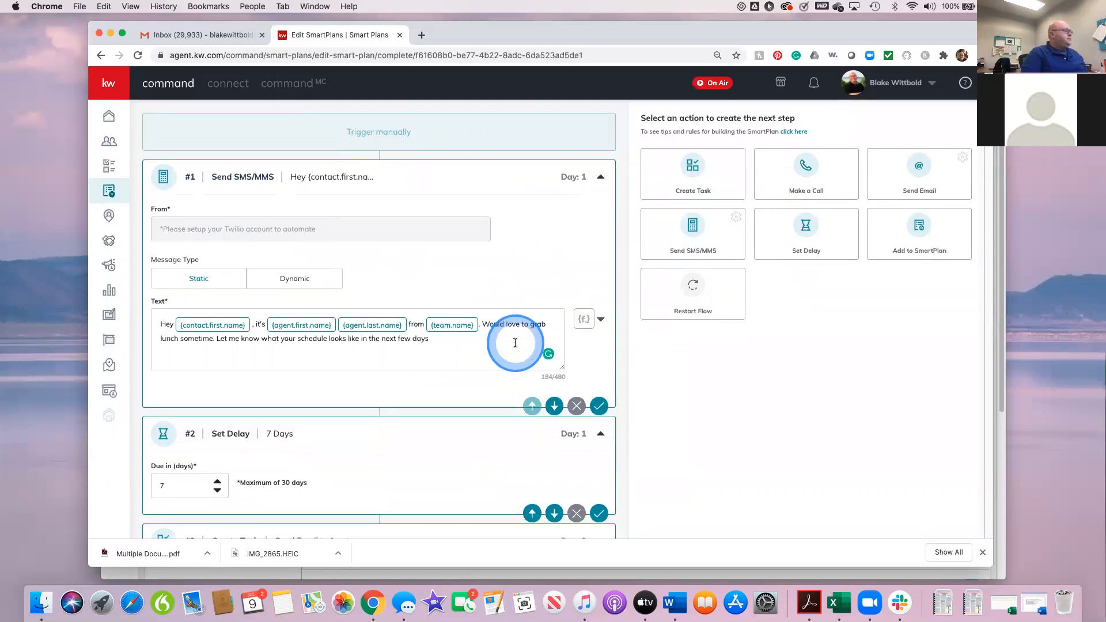
{"action": "scroll", "coordinate": [515, 343], "scroll_direction": "down", "scroll_amount": 3}
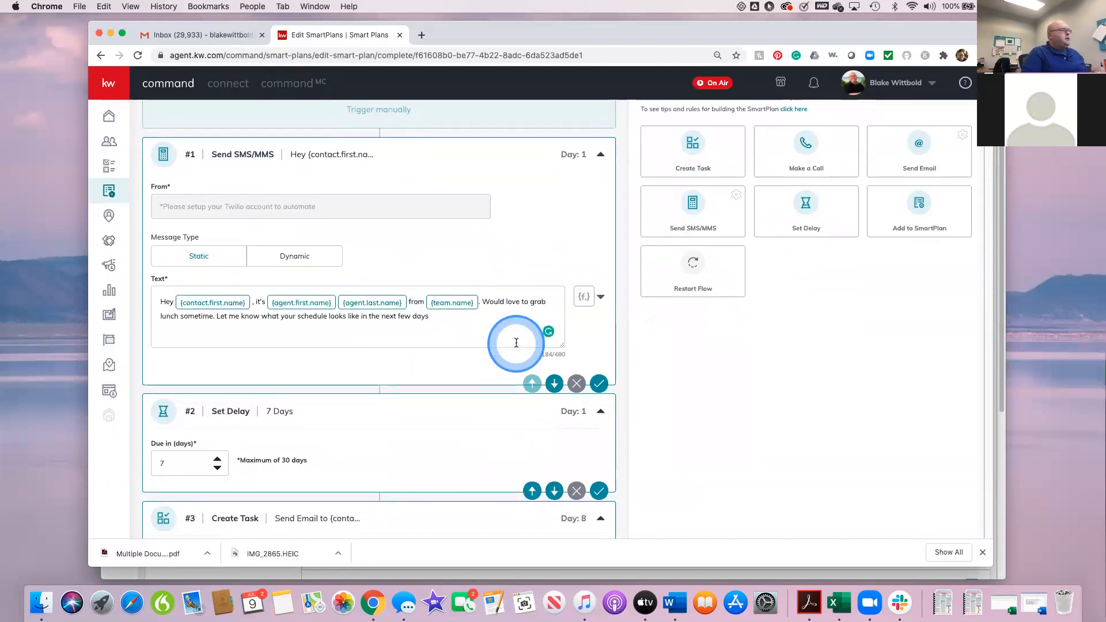
{"action": "scroll", "coordinate": [516, 343], "scroll_direction": "down", "scroll_amount": 2}
{"action": "scroll", "coordinate": [516, 342], "scroll_direction": "up", "scroll_amount": 2}
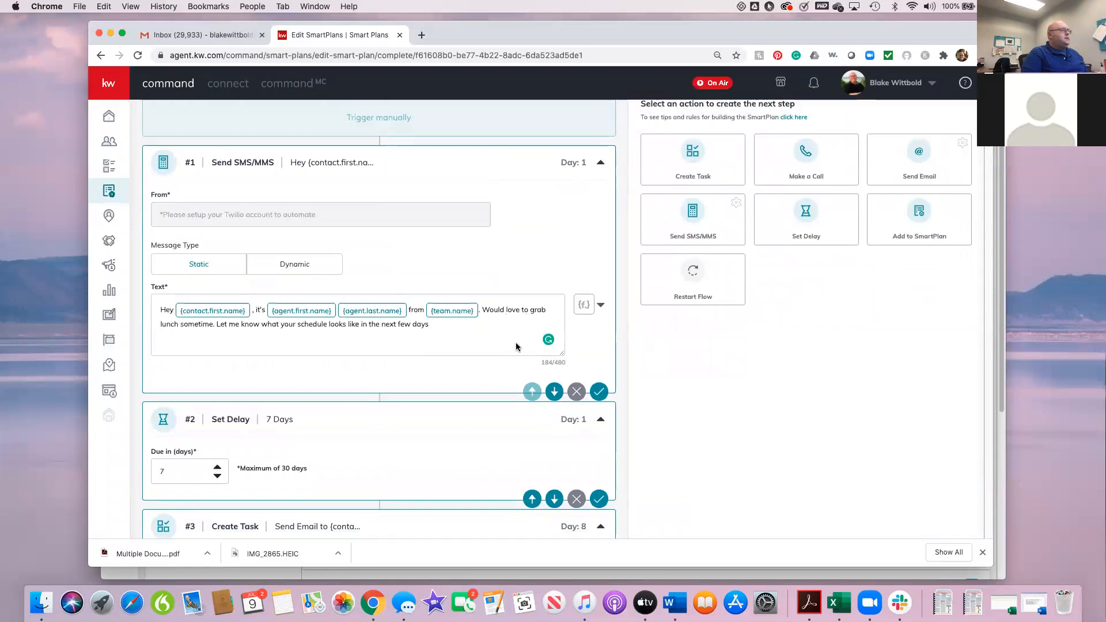
{"action": "scroll", "coordinate": [516, 346], "scroll_direction": "up", "scroll_amount": 3}
{"action": "scroll", "coordinate": [516, 347], "scroll_direction": "down", "scroll_amount": 6}
{"action": "scroll", "coordinate": [516, 346], "scroll_direction": "up", "scroll_amount": 1}
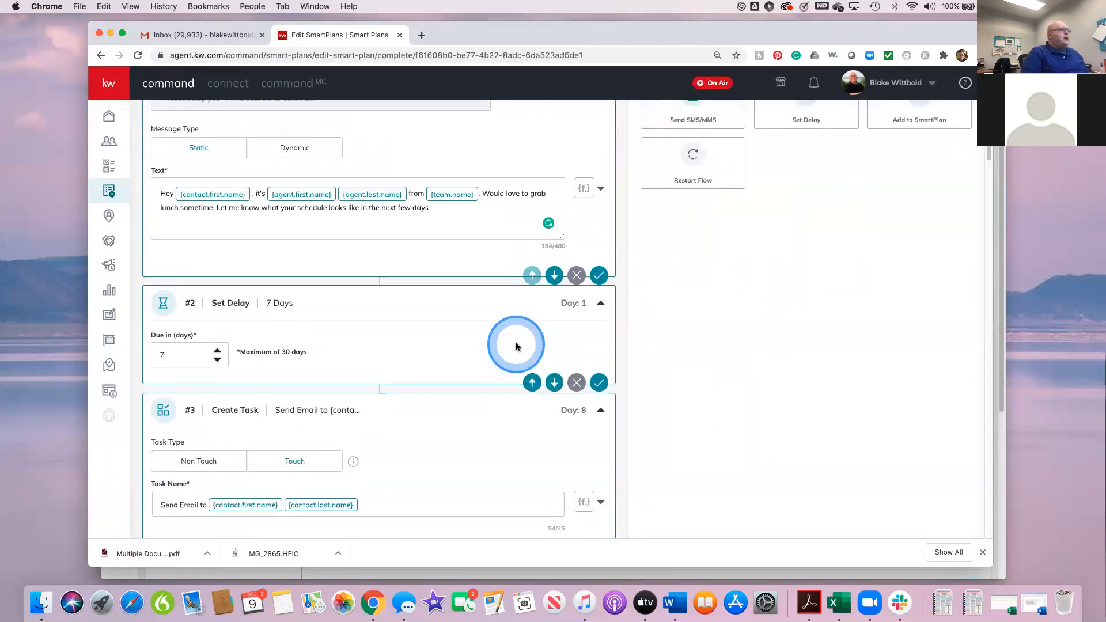
{"action": "scroll", "coordinate": [516, 346], "scroll_direction": "up", "scroll_amount": 4}
{"action": "scroll", "coordinate": [516, 346], "scroll_direction": "down", "scroll_amount": 1}
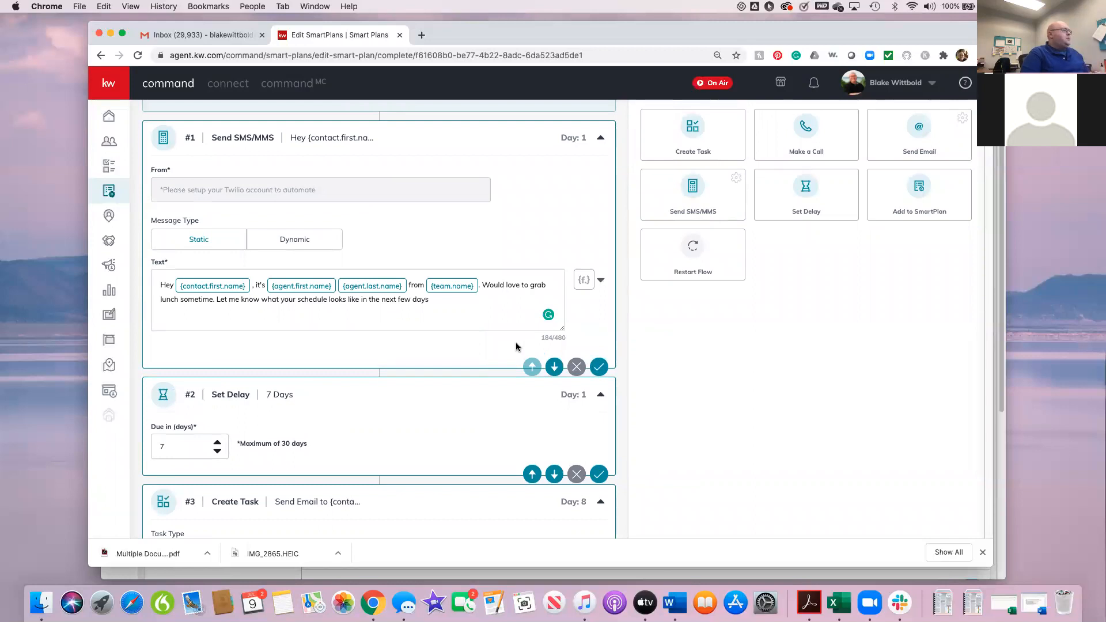
{"action": "scroll", "coordinate": [516, 342], "scroll_direction": "down", "scroll_amount": 10}
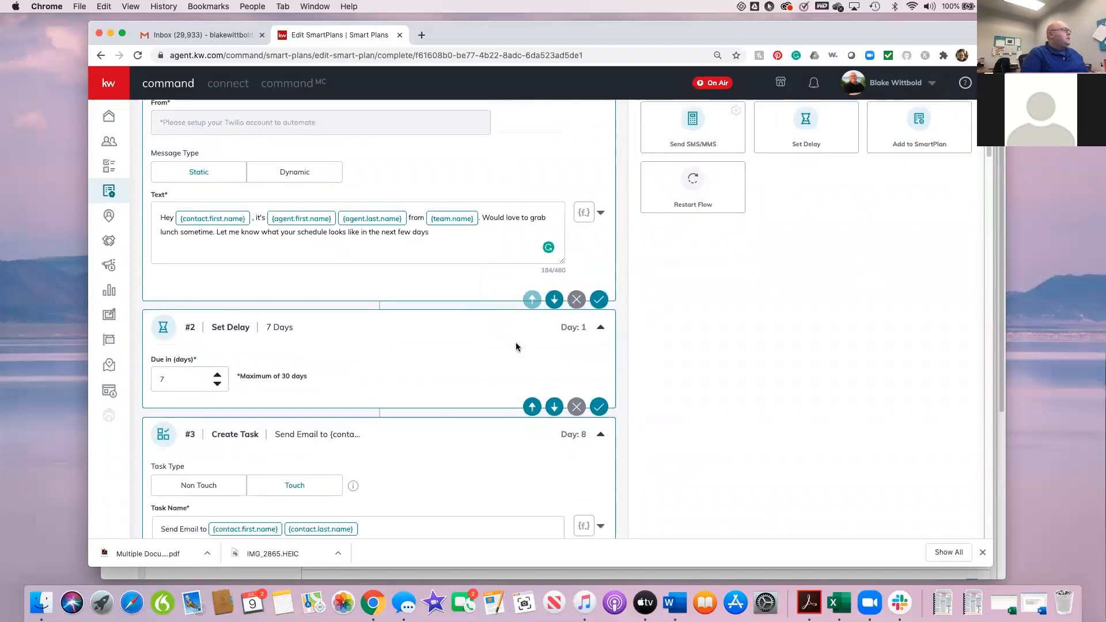
{"action": "left_click", "coordinate": [516, 344]}
{"action": "scroll", "coordinate": [516, 343], "scroll_direction": "down", "scroll_amount": 2}
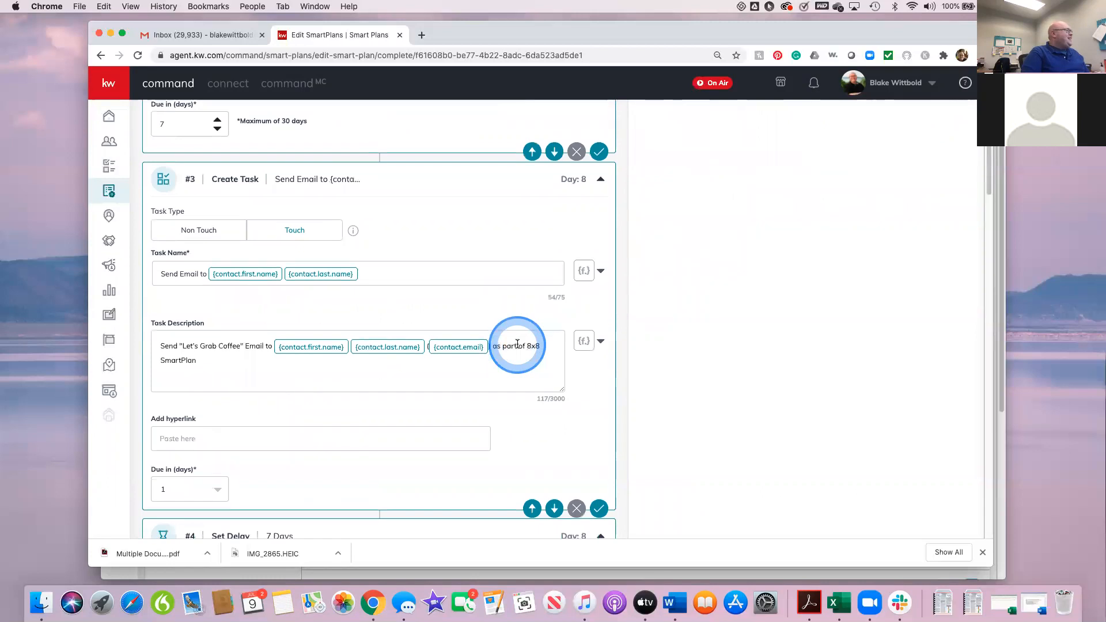
{"action": "scroll", "coordinate": [517, 343], "scroll_direction": "down", "scroll_amount": 9}
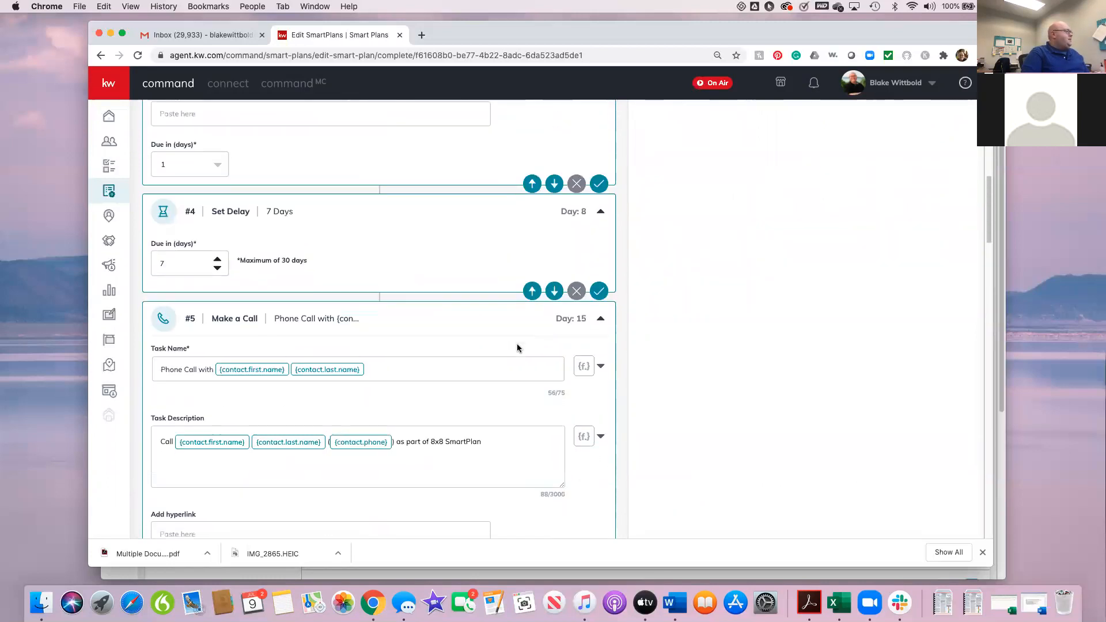
{"action": "scroll", "coordinate": [516, 343], "scroll_direction": "down", "scroll_amount": 1}
{"action": "left_click", "coordinate": [259, 311]}
{"action": "left_click", "coordinate": [278, 351]}
{"action": "left_click", "coordinate": [216, 339]}
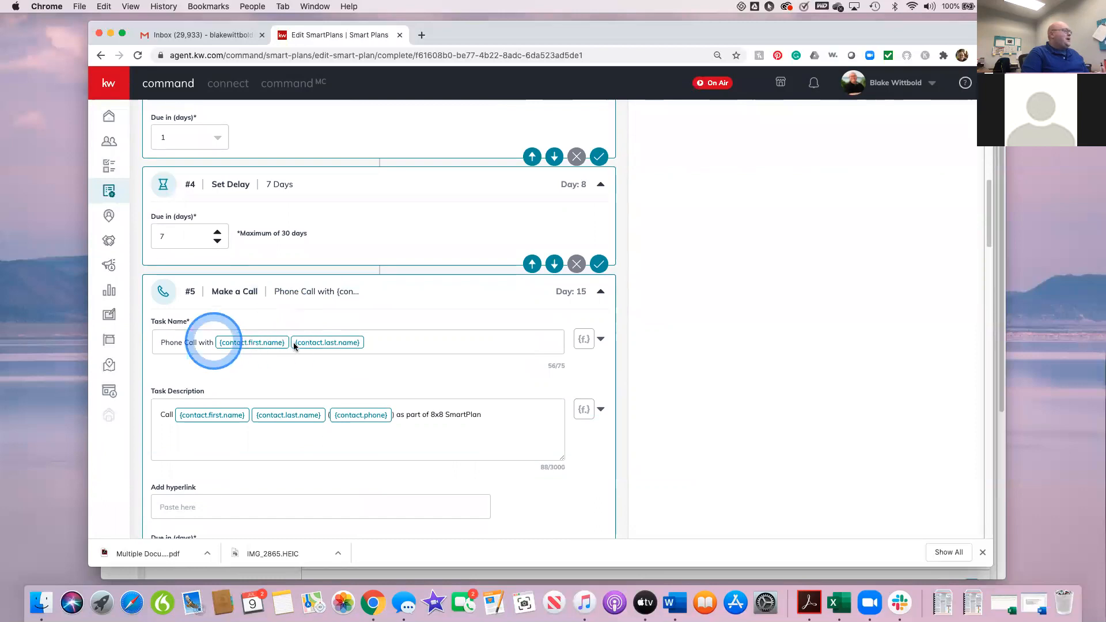
{"action": "left_click", "coordinate": [294, 345]}
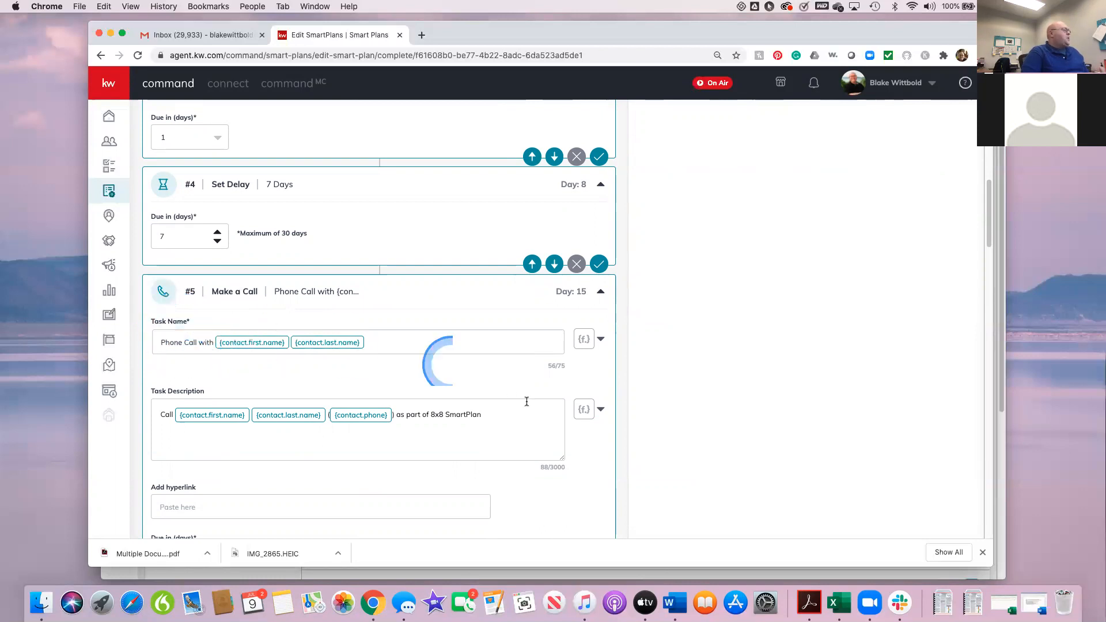
Step: Remove the {contact.last.name} placeholder from the task description of step #5, Make a Call
{"action": "scroll", "coordinate": [530, 397], "scroll_direction": "down", "scroll_amount": 1}
{"action": "scroll", "coordinate": [530, 398], "scroll_direction": "down", "scroll_amount": 3}
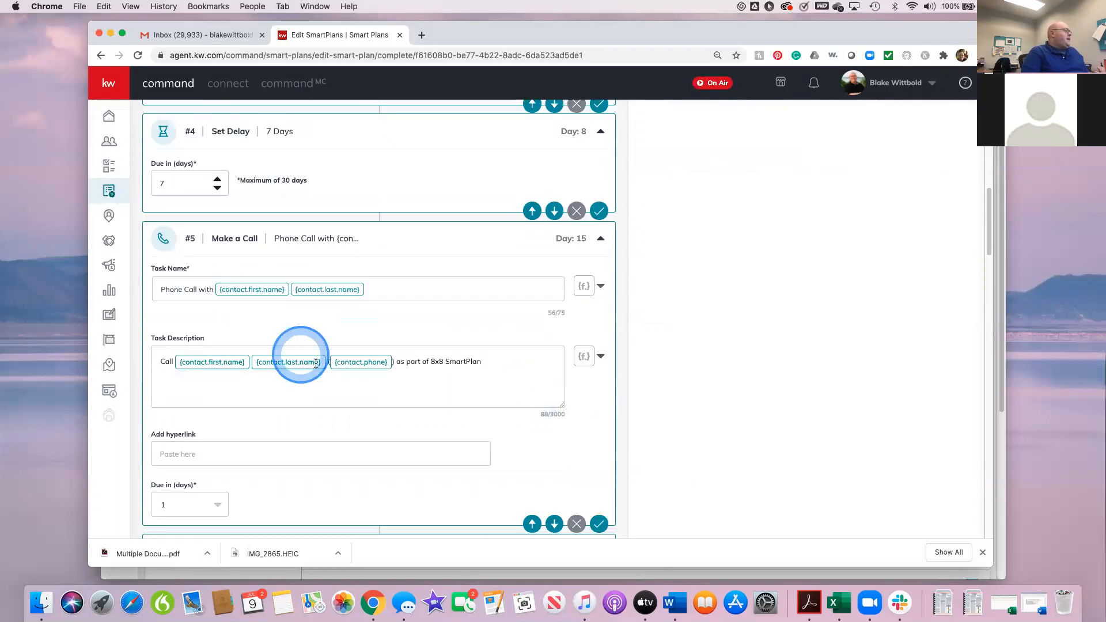
{"action": "left_click", "coordinate": [330, 363]}
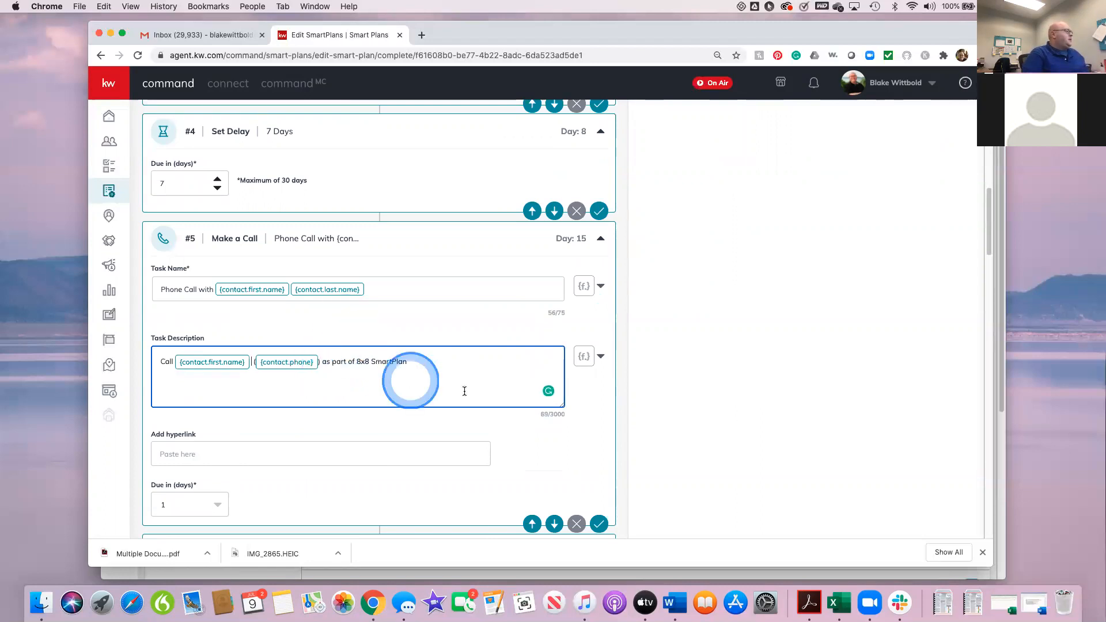
Step: Compare the edited step #5 call description with the #7 text message and the #3 email task description
{"action": "scroll", "coordinate": [478, 391], "scroll_direction": "down", "scroll_amount": 1}
{"action": "scroll", "coordinate": [481, 395], "scroll_direction": "down", "scroll_amount": 1}
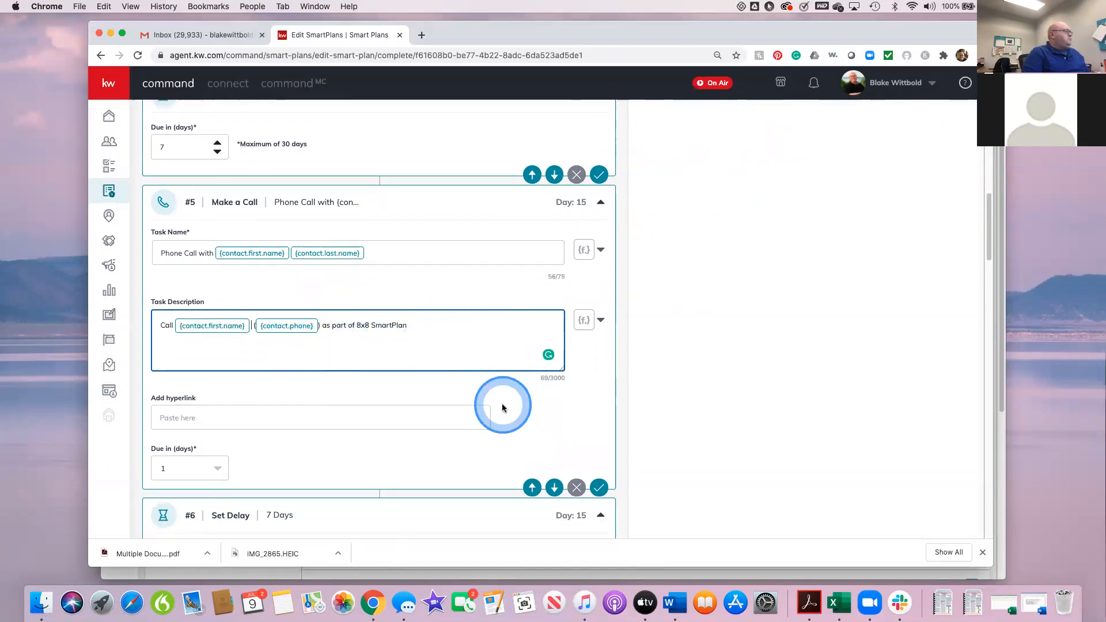
{"action": "scroll", "coordinate": [502, 403], "scroll_direction": "down", "scroll_amount": 5}
{"action": "scroll", "coordinate": [502, 406], "scroll_direction": "down", "scroll_amount": 6}
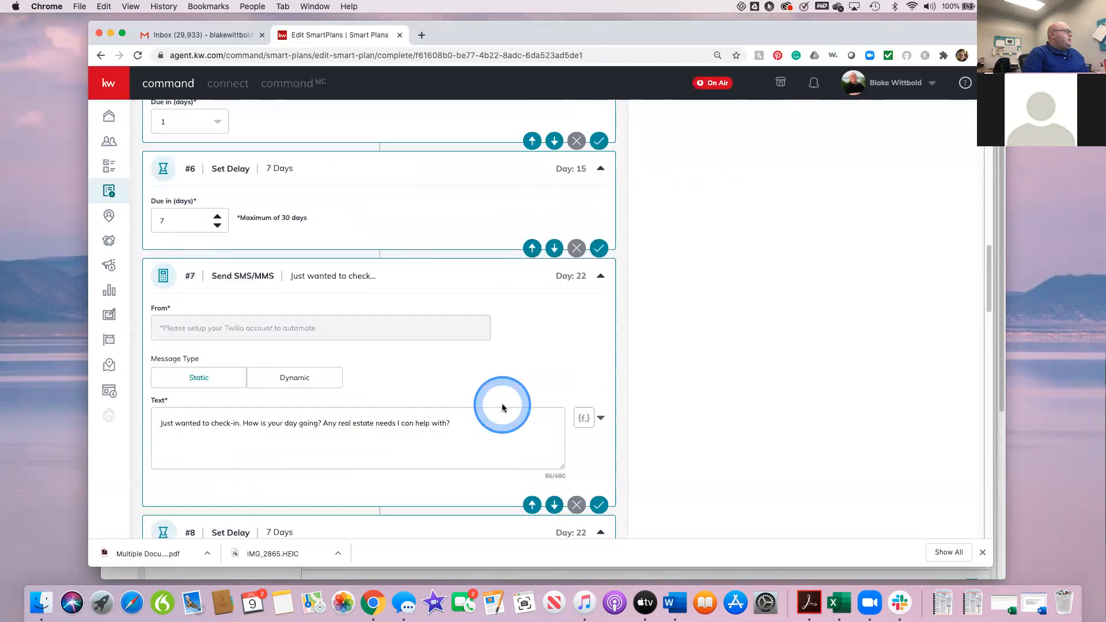
{"action": "scroll", "coordinate": [502, 406], "scroll_direction": "up", "scroll_amount": 3}
{"action": "scroll", "coordinate": [502, 403], "scroll_direction": "up", "scroll_amount": 6}
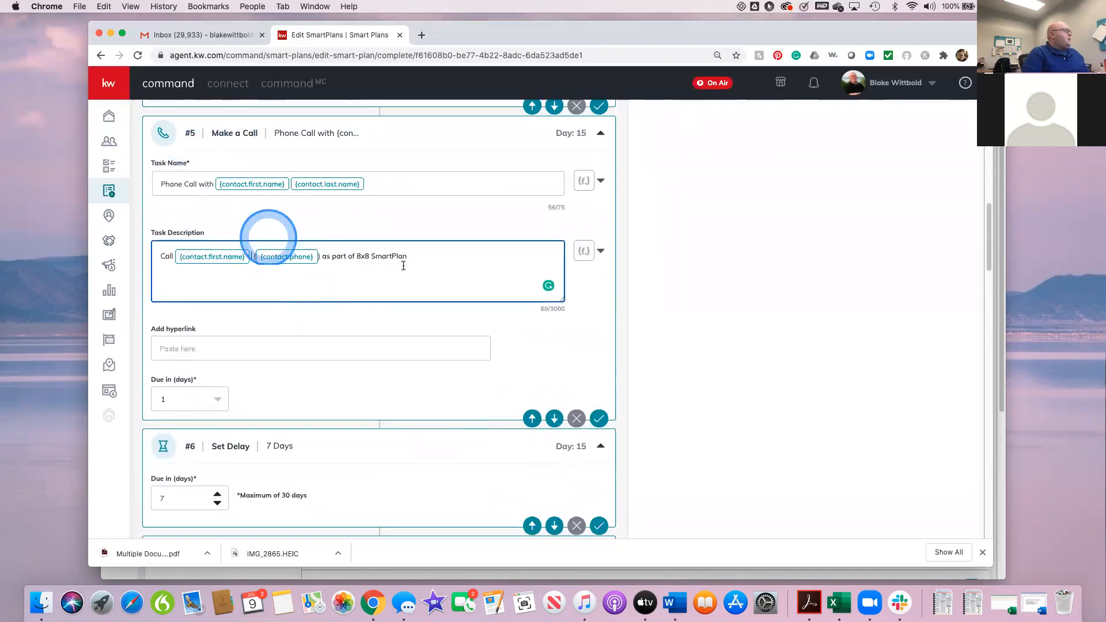
{"action": "scroll", "coordinate": [410, 266], "scroll_direction": "up", "scroll_amount": 1}
{"action": "scroll", "coordinate": [410, 264], "scroll_direction": "up", "scroll_amount": 10}
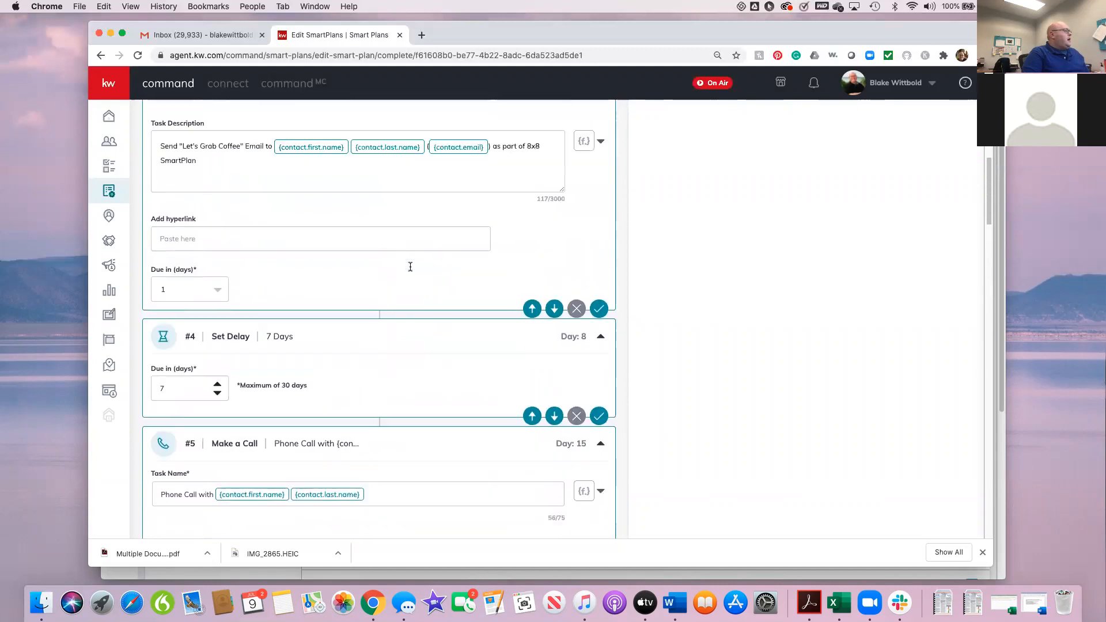
{"action": "scroll", "coordinate": [426, 271], "scroll_direction": "down", "scroll_amount": 8}
{"action": "scroll", "coordinate": [466, 310], "scroll_direction": "down", "scroll_amount": 3}
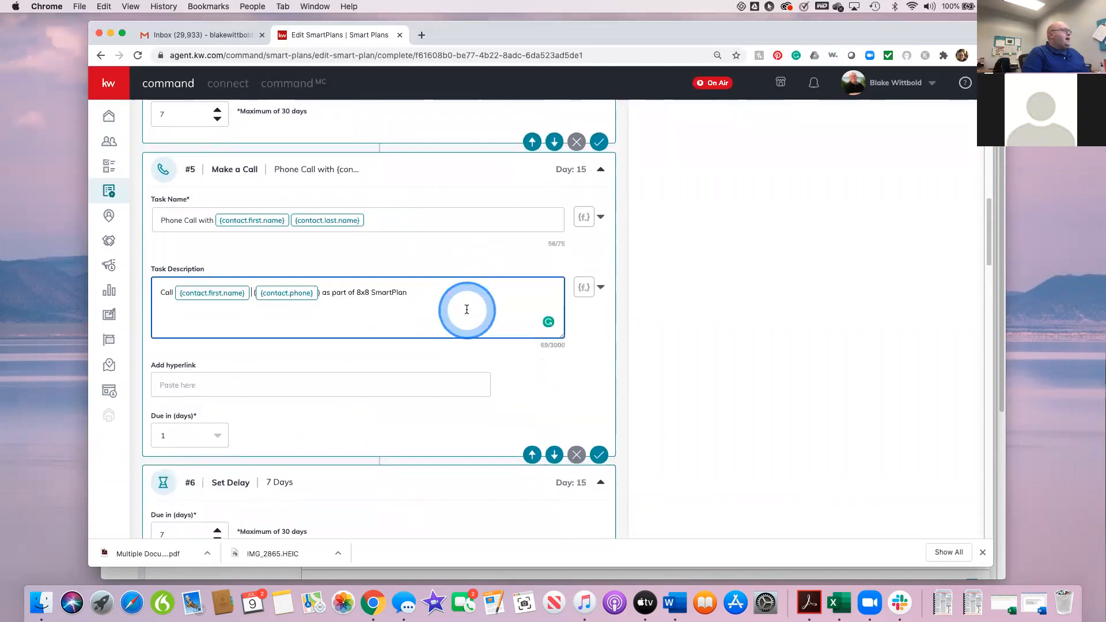
Step: Examine the plan from the #6 delay to the #15 email task, including the Monthly Neighborhood Nurture step and the #13 text message
{"action": "scroll", "coordinate": [455, 339], "scroll_direction": "down", "scroll_amount": 3}
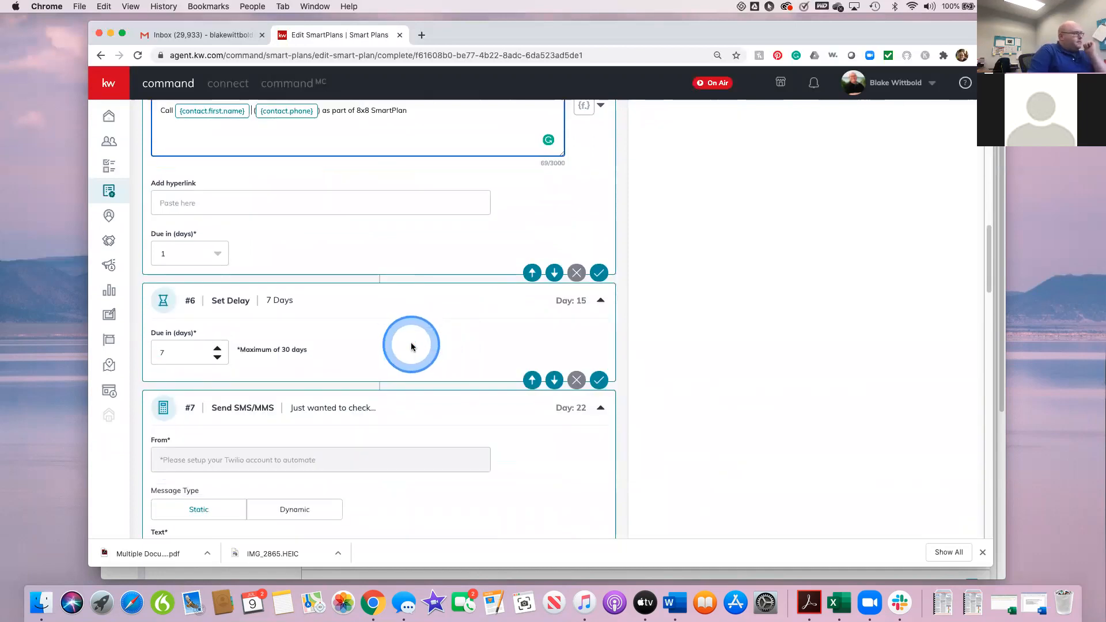
{"action": "scroll", "coordinate": [411, 346], "scroll_direction": "down", "scroll_amount": 5}
{"action": "scroll", "coordinate": [456, 362], "scroll_direction": "down", "scroll_amount": 1}
{"action": "scroll", "coordinate": [449, 346], "scroll_direction": "down", "scroll_amount": 1}
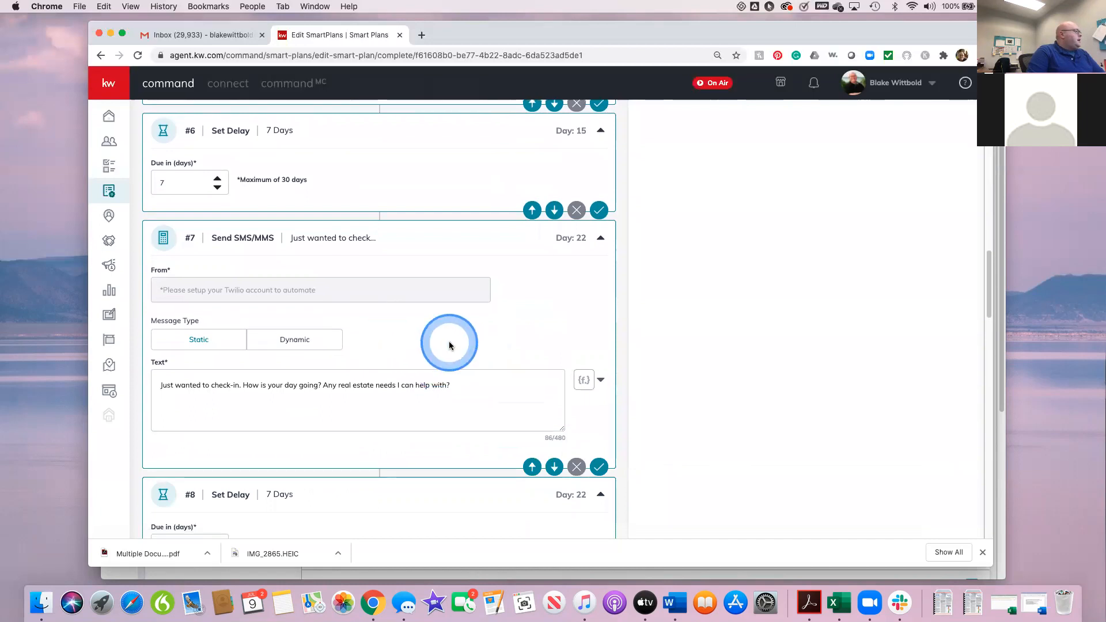
{"action": "scroll", "coordinate": [449, 345], "scroll_direction": "down", "scroll_amount": 10}
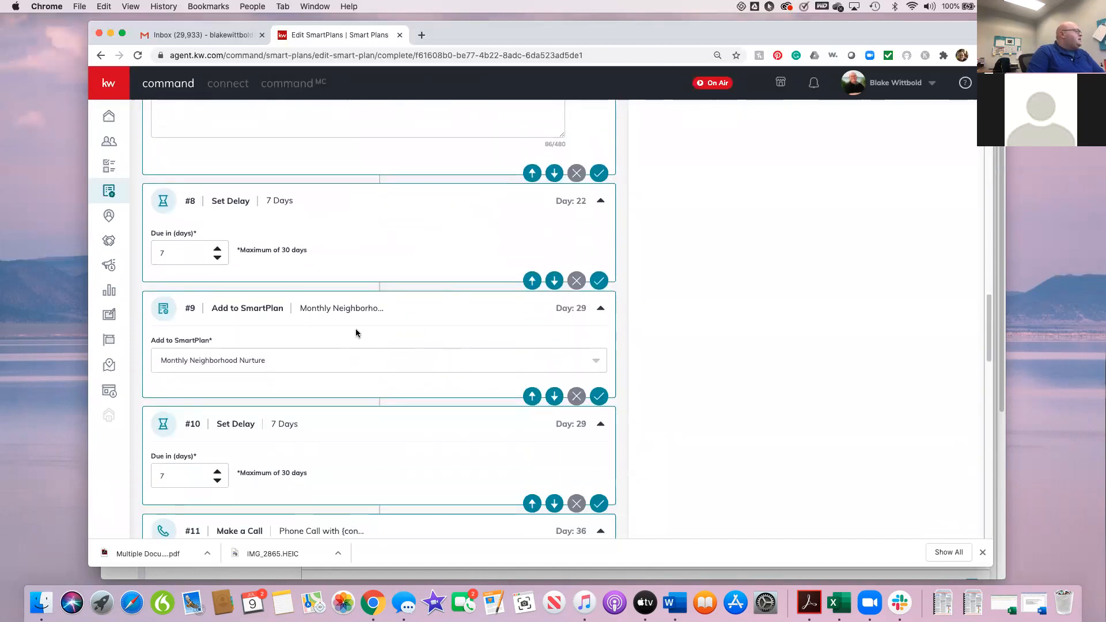
{"action": "scroll", "coordinate": [346, 340], "scroll_direction": "down", "scroll_amount": 1}
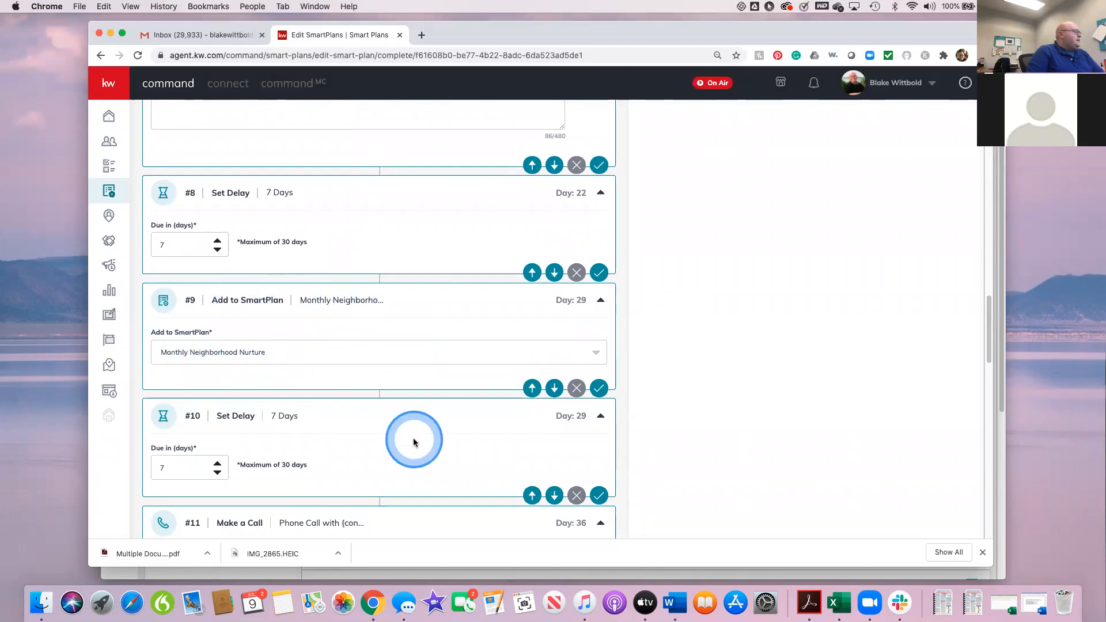
{"action": "scroll", "coordinate": [413, 440], "scroll_direction": "down", "scroll_amount": 12}
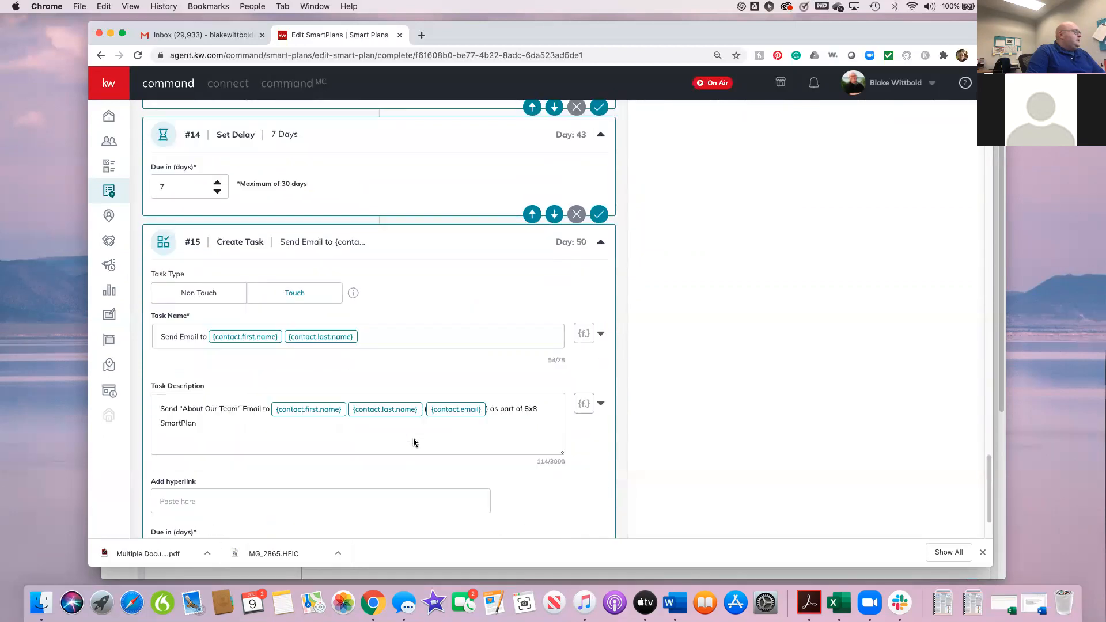
{"action": "scroll", "coordinate": [458, 366], "scroll_direction": "up", "scroll_amount": 8}
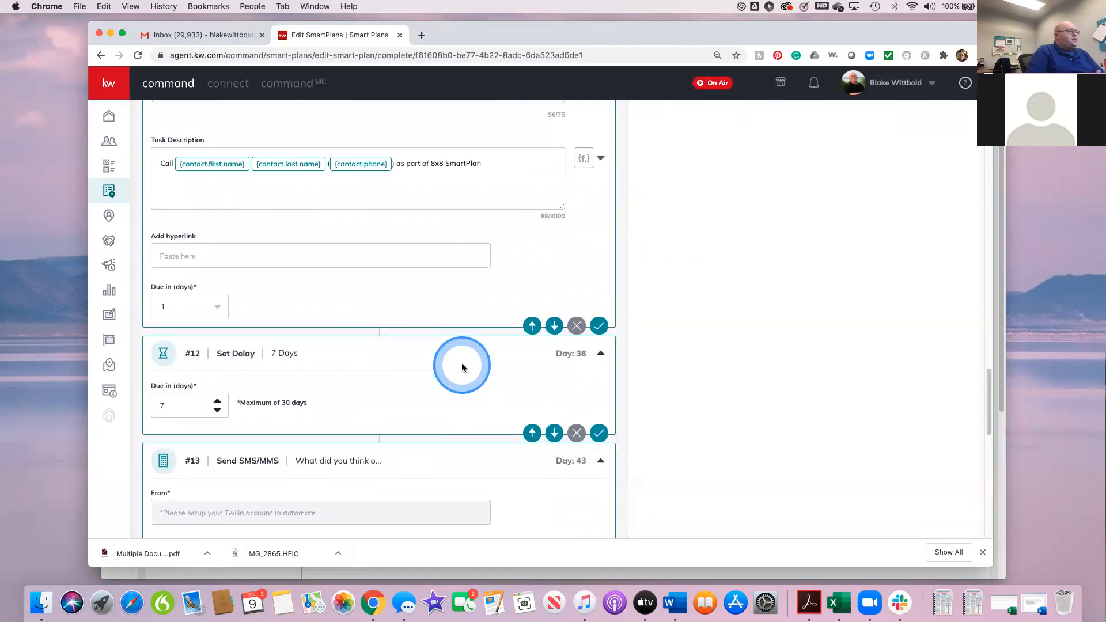
{"action": "scroll", "coordinate": [462, 367], "scroll_direction": "up", "scroll_amount": 5}
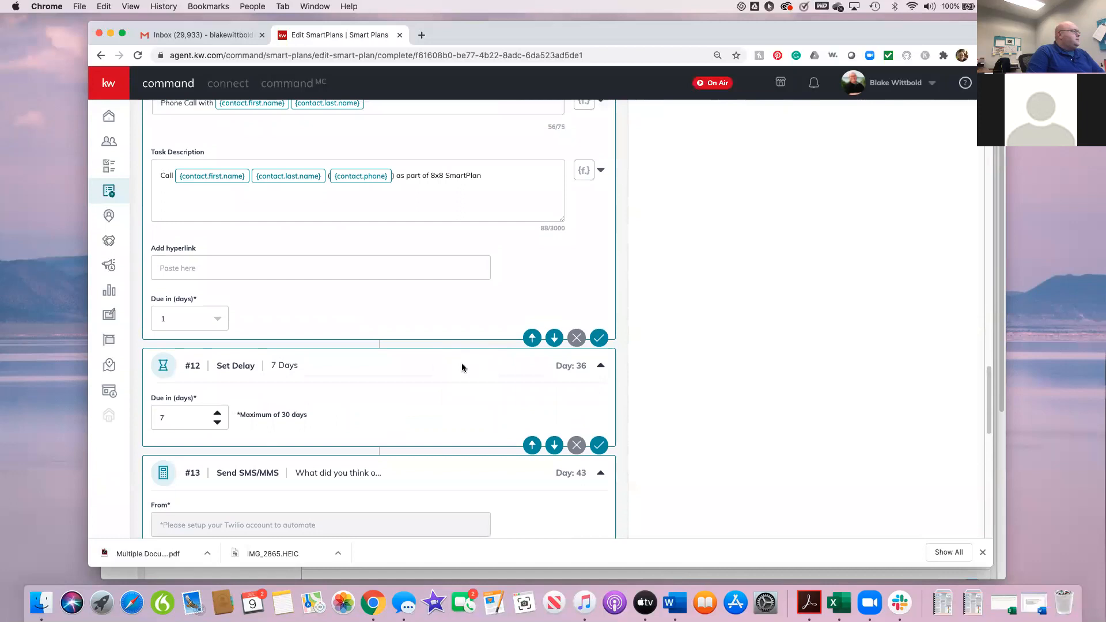
{"action": "scroll", "coordinate": [462, 366], "scroll_direction": "down", "scroll_amount": 3}
{"action": "scroll", "coordinate": [461, 365], "scroll_direction": "down", "scroll_amount": 8}
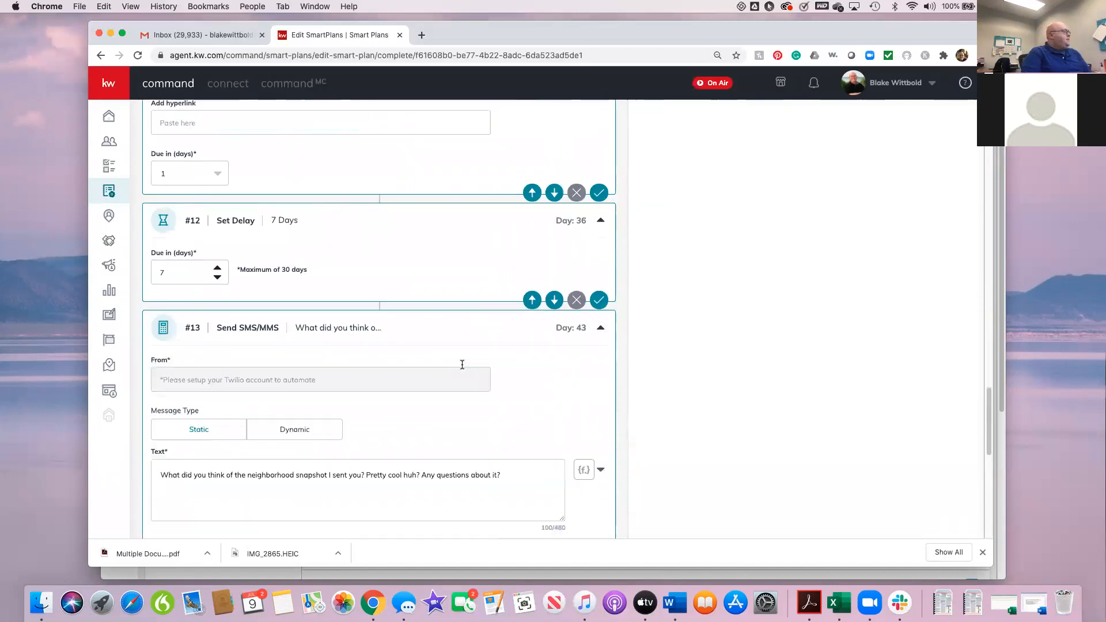
{"action": "scroll", "coordinate": [444, 371], "scroll_direction": "down", "scroll_amount": 6}
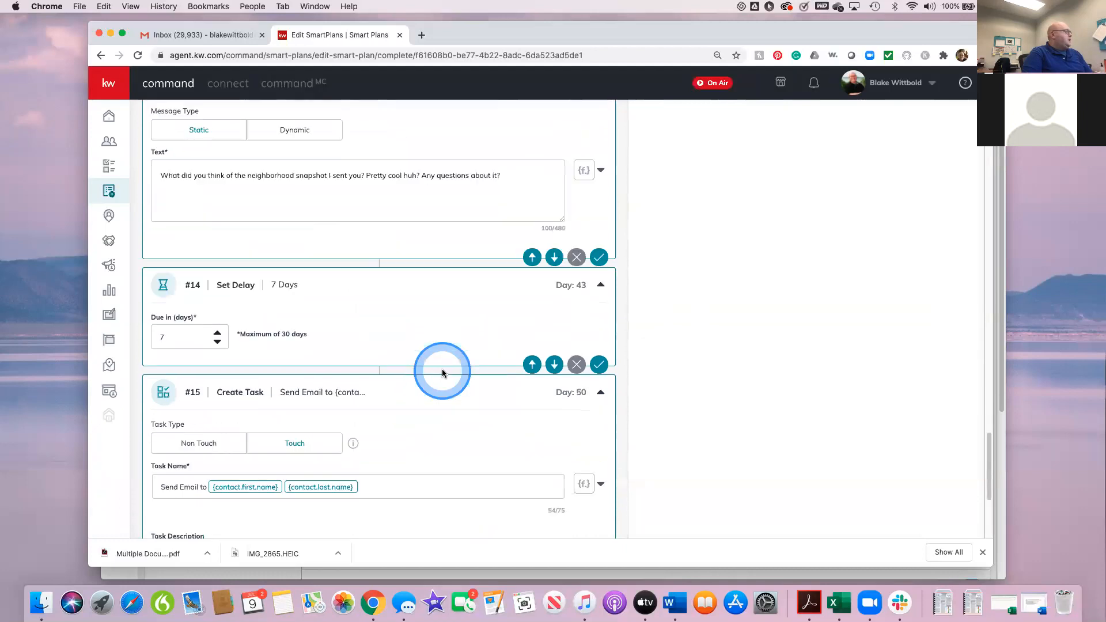
Step: Go over the plan's sequence again from the #1 text message through the email task, call, delays and #7 check-in text
{"action": "scroll", "coordinate": [442, 373], "scroll_direction": "up", "scroll_amount": 20}
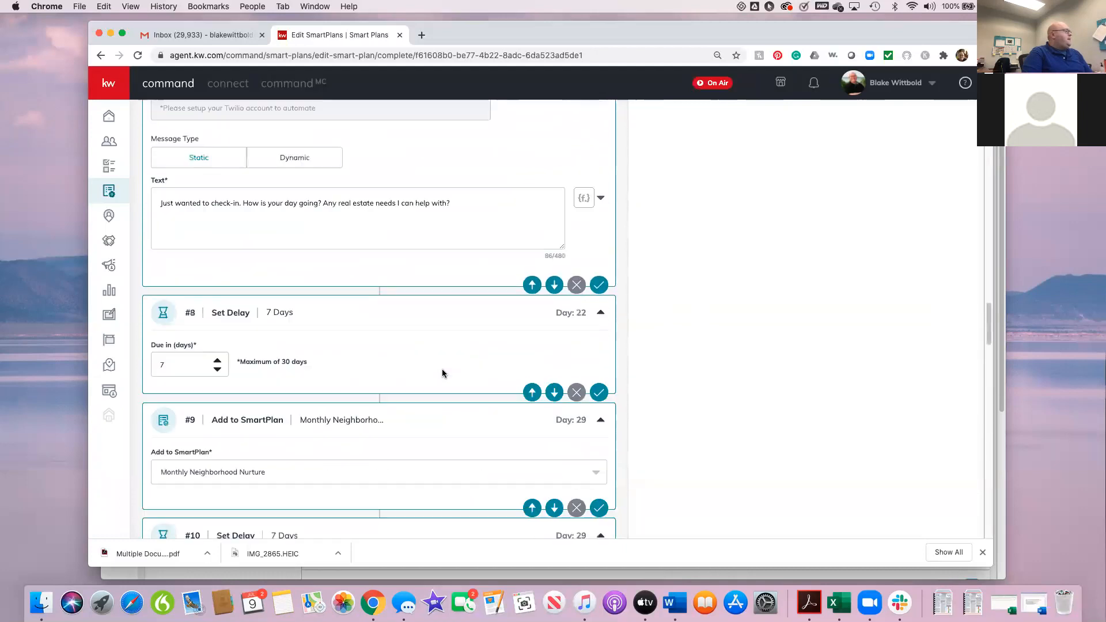
{"action": "left_click", "coordinate": [442, 374]}
{"action": "scroll", "coordinate": [442, 373], "scroll_direction": "up", "scroll_amount": 4}
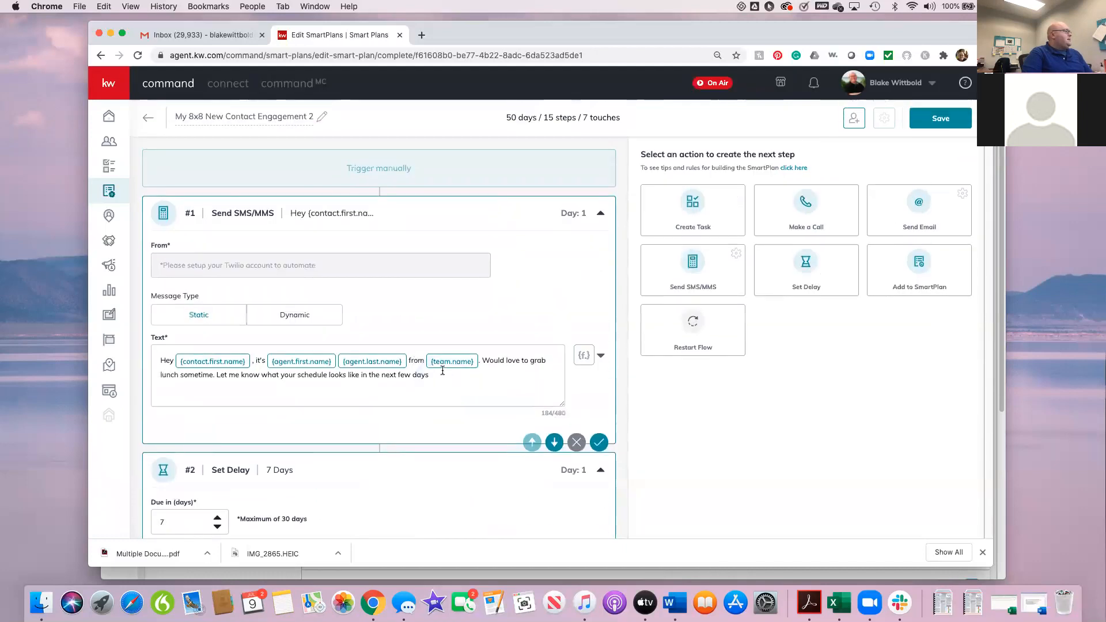
{"action": "scroll", "coordinate": [443, 371], "scroll_direction": "down", "scroll_amount": 3}
{"action": "scroll", "coordinate": [442, 370], "scroll_direction": "down", "scroll_amount": 6}
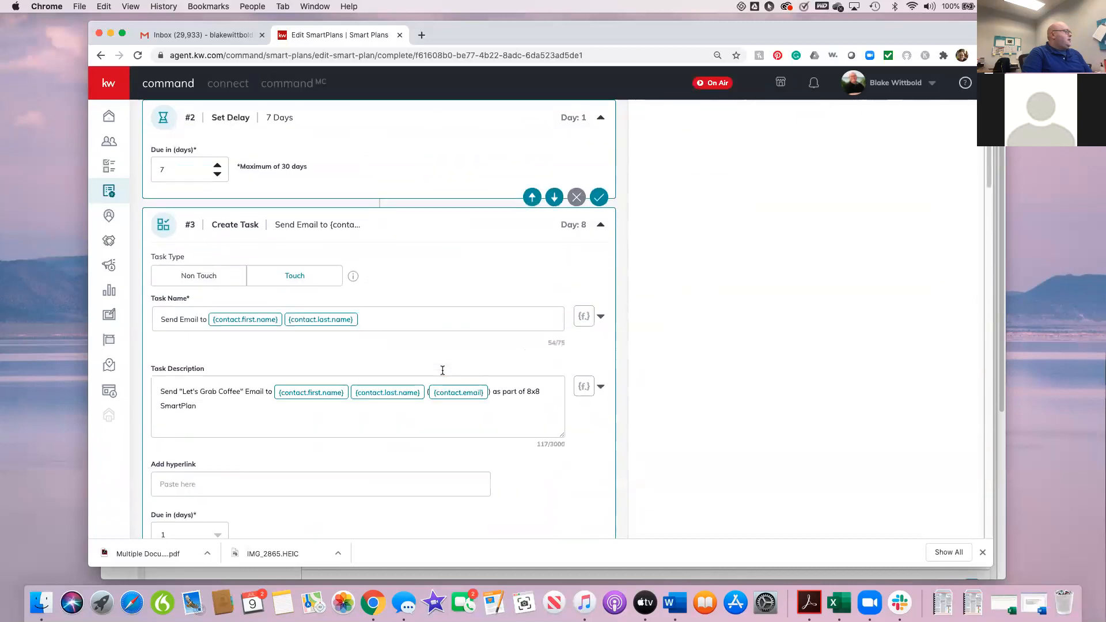
{"action": "scroll", "coordinate": [442, 370], "scroll_direction": "down", "scroll_amount": 1}
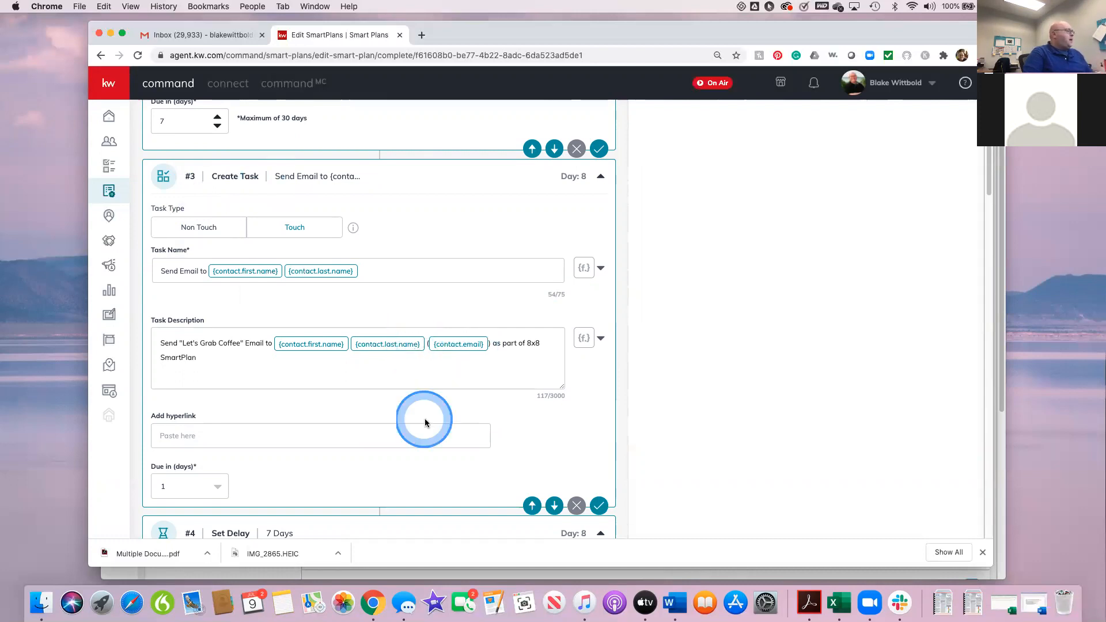
{"action": "scroll", "coordinate": [424, 420], "scroll_direction": "down", "scroll_amount": 5}
{"action": "scroll", "coordinate": [423, 424], "scroll_direction": "down", "scroll_amount": 6}
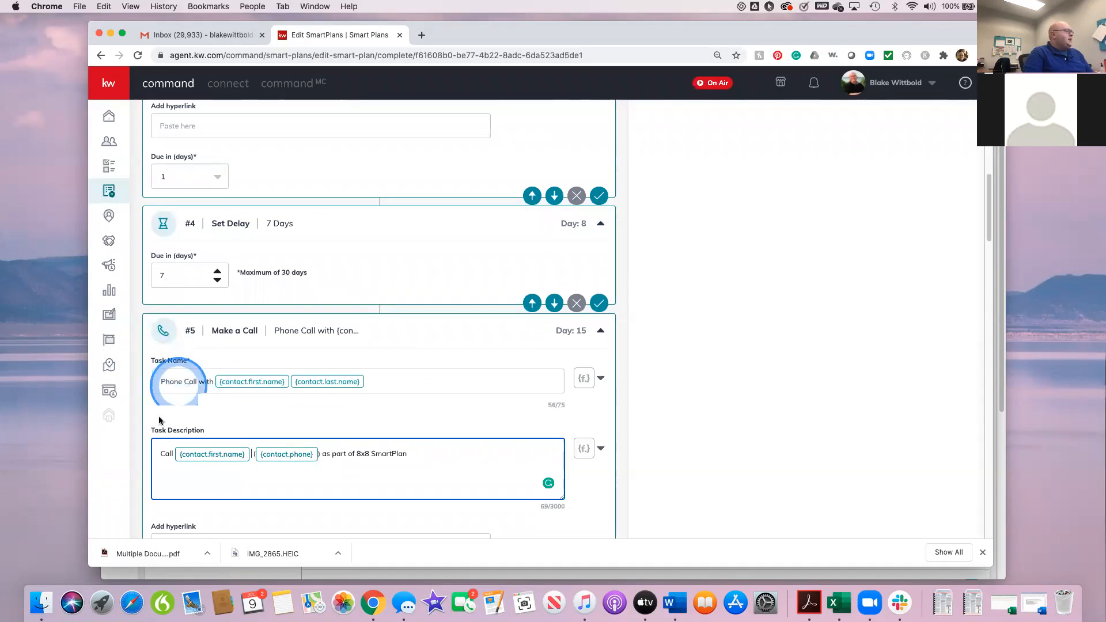
{"action": "scroll", "coordinate": [369, 417], "scroll_direction": "down", "scroll_amount": 1}
{"action": "scroll", "coordinate": [367, 417], "scroll_direction": "down", "scroll_amount": 8}
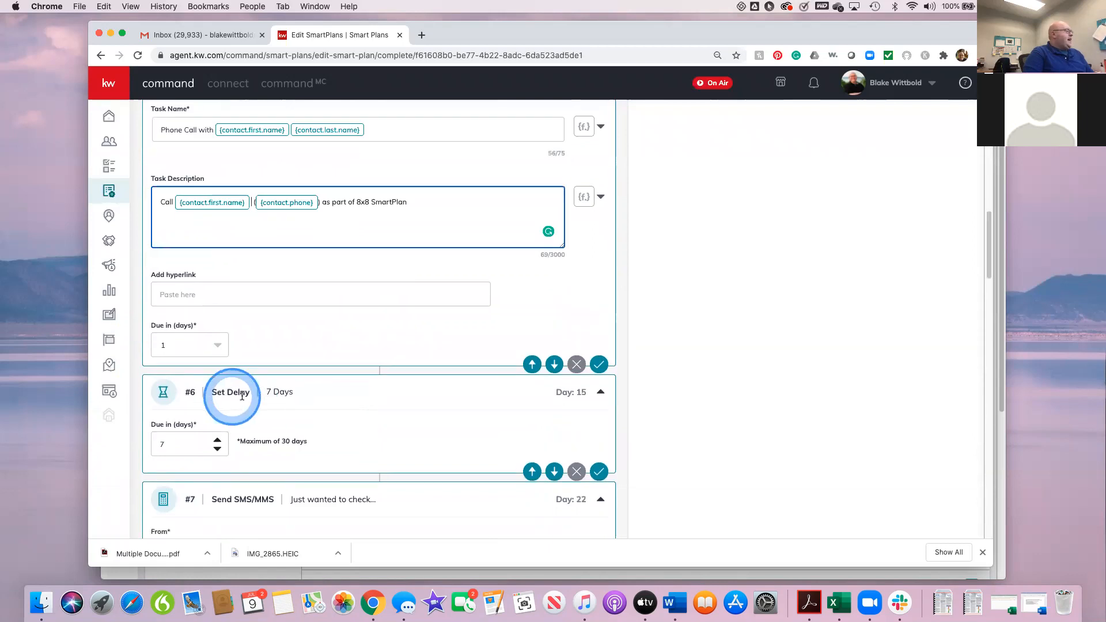
{"action": "scroll", "coordinate": [384, 425], "scroll_direction": "down", "scroll_amount": 4}
{"action": "scroll", "coordinate": [385, 428], "scroll_direction": "down", "scroll_amount": 1}
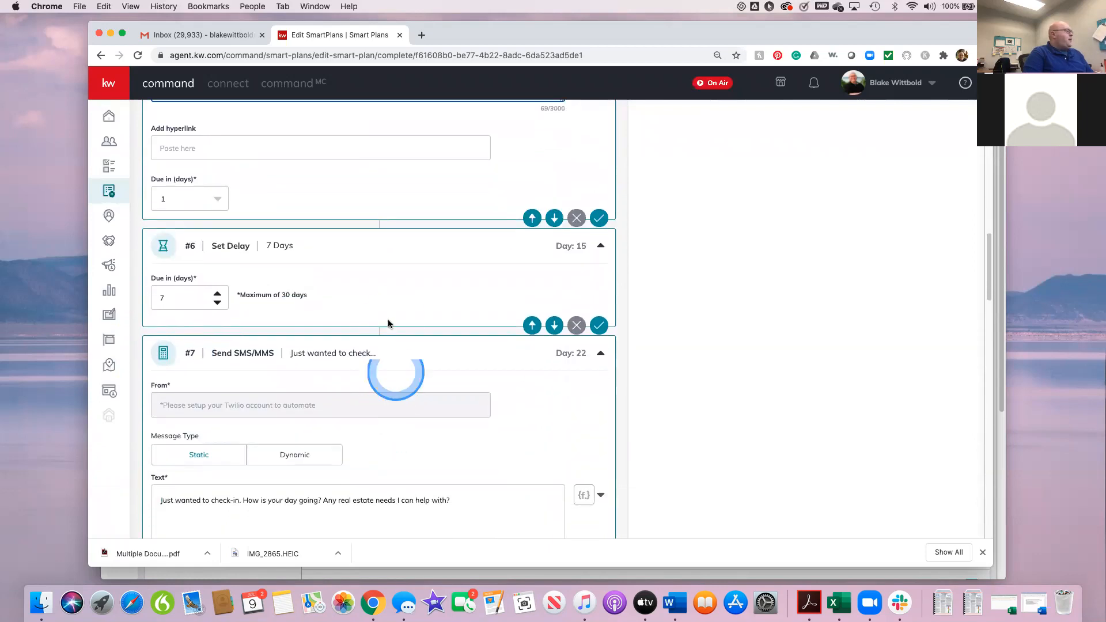
{"action": "scroll", "coordinate": [423, 386], "scroll_direction": "down", "scroll_amount": 2}
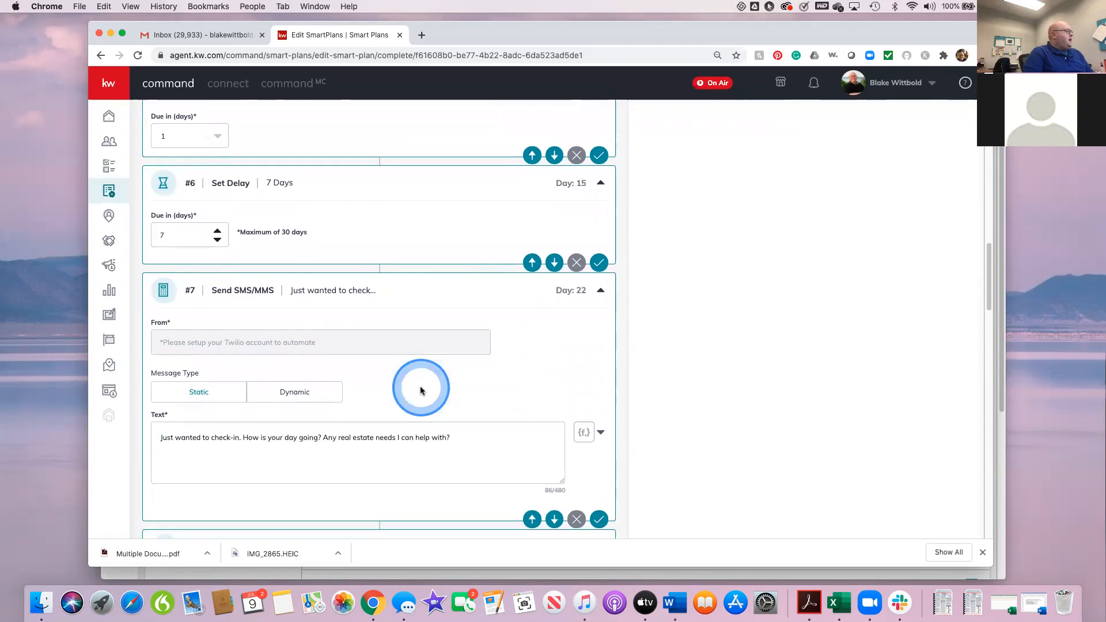
{"action": "scroll", "coordinate": [420, 390], "scroll_direction": "down", "scroll_amount": 1}
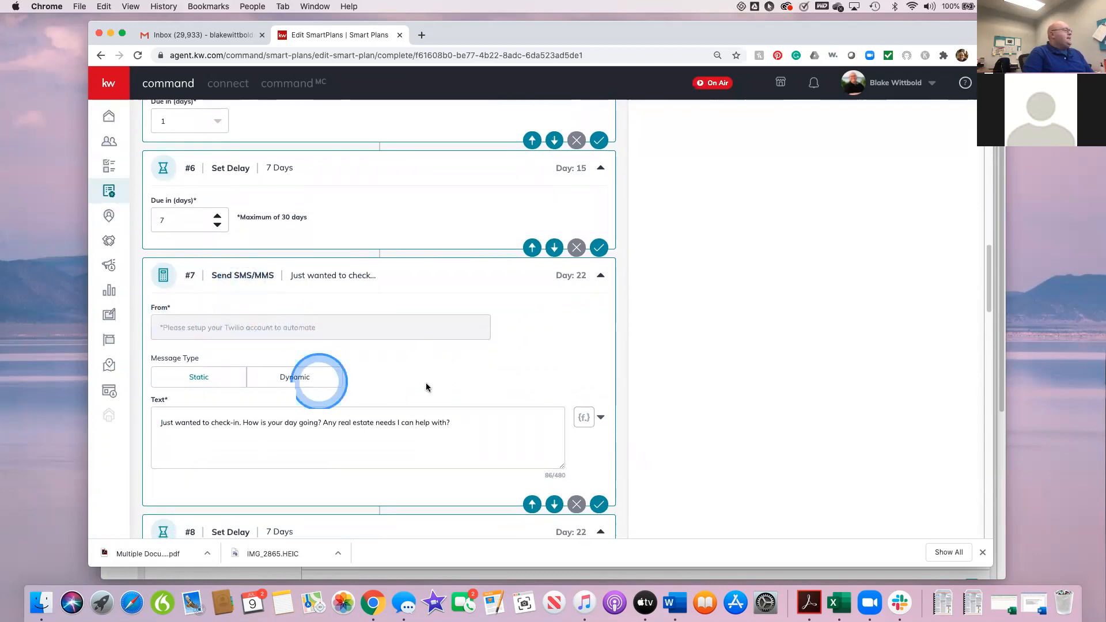
{"action": "scroll", "coordinate": [478, 418], "scroll_direction": "down", "scroll_amount": 5}
{"action": "scroll", "coordinate": [478, 417], "scroll_direction": "down", "scroll_amount": 6}
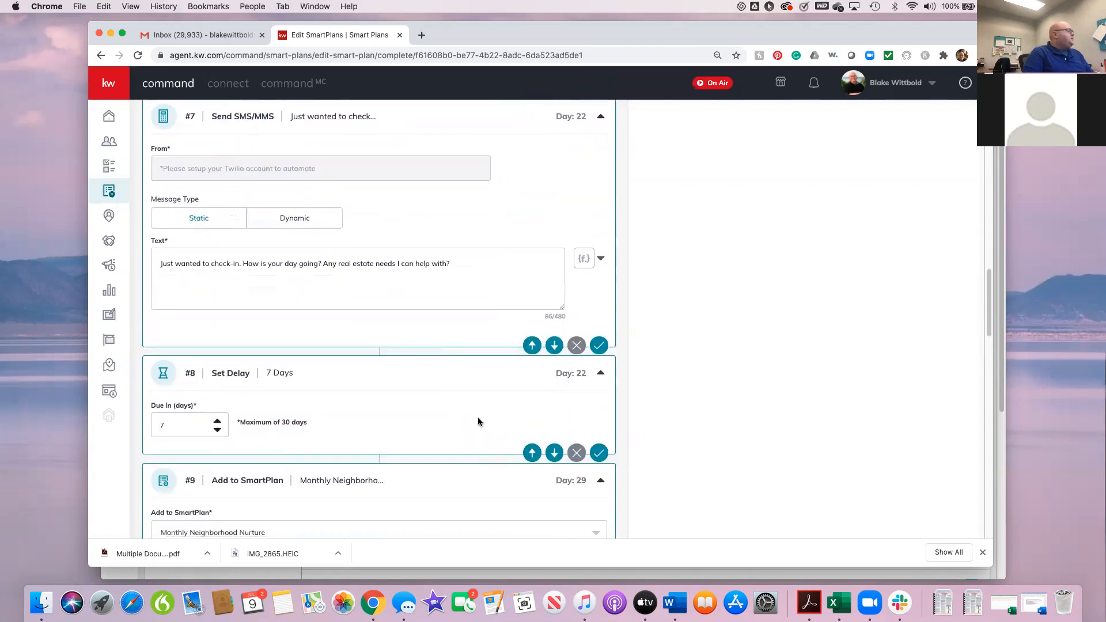
{"action": "scroll", "coordinate": [478, 417], "scroll_direction": "down", "scroll_amount": 3}
{"action": "scroll", "coordinate": [478, 417], "scroll_direction": "up", "scroll_amount": 20}
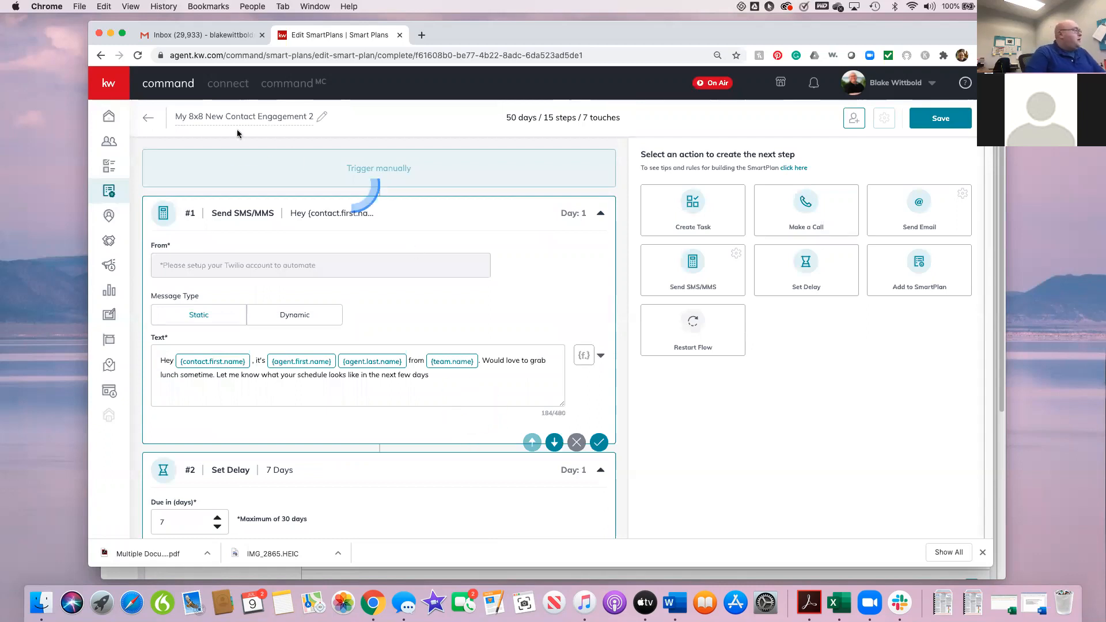
Step: Leave the plan editor without saving the remaining changes and go to the Command home dashboard
{"action": "left_click", "coordinate": [110, 120]}
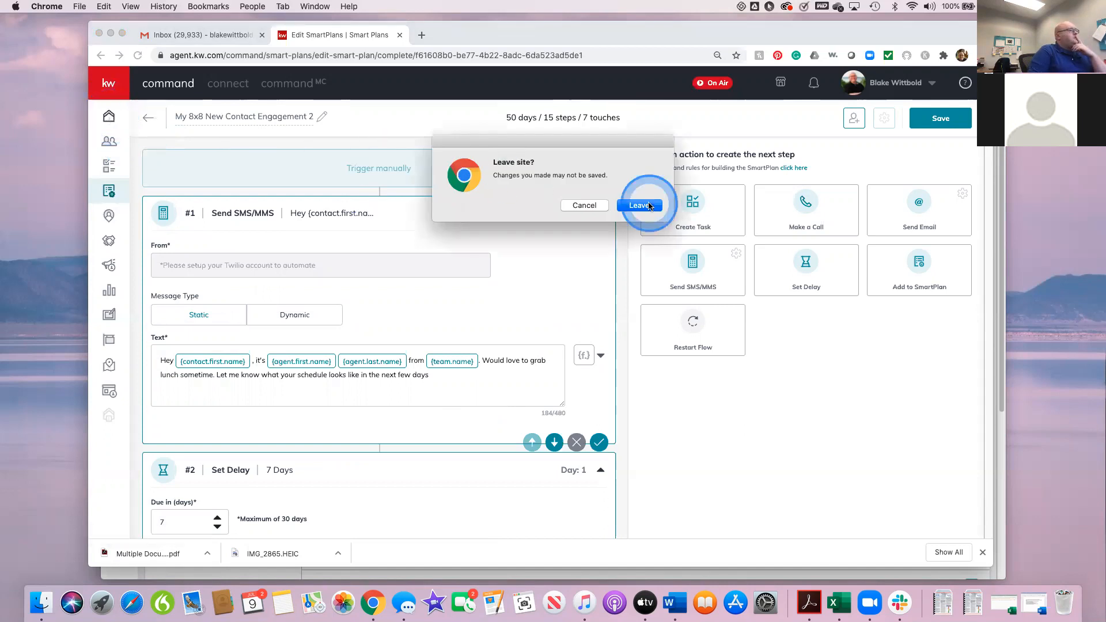
{"action": "left_click", "coordinate": [645, 207]}
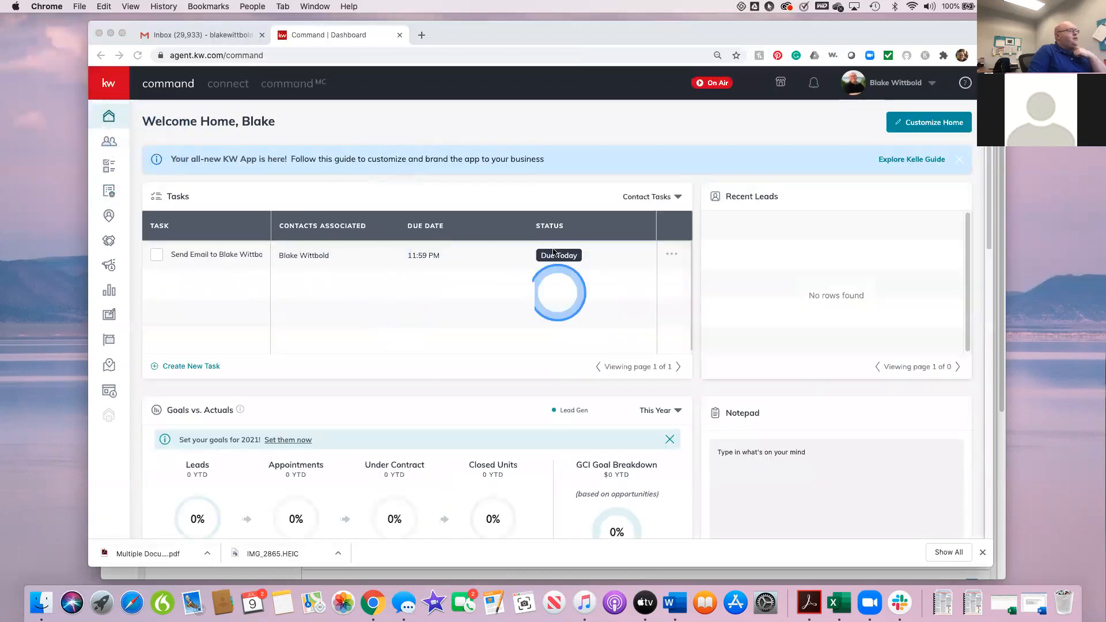
Step: In Customize Home, try moving the Tasks widget down the order, return it to the first position, and apply the layout
{"action": "left_click", "coordinate": [931, 124]}
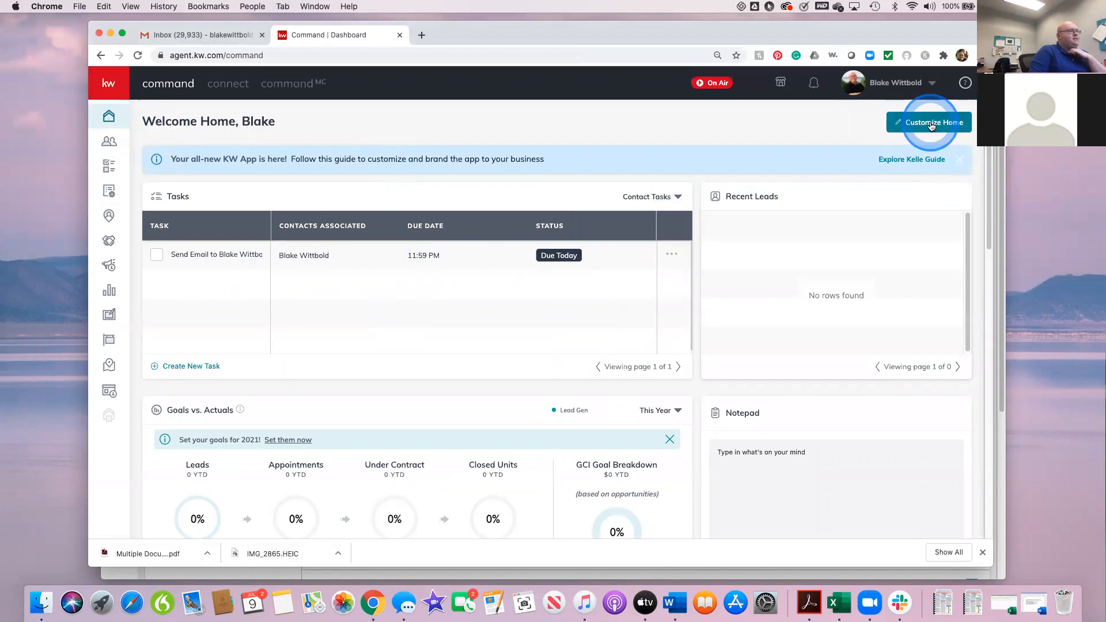
{"action": "left_click", "coordinate": [937, 127]}
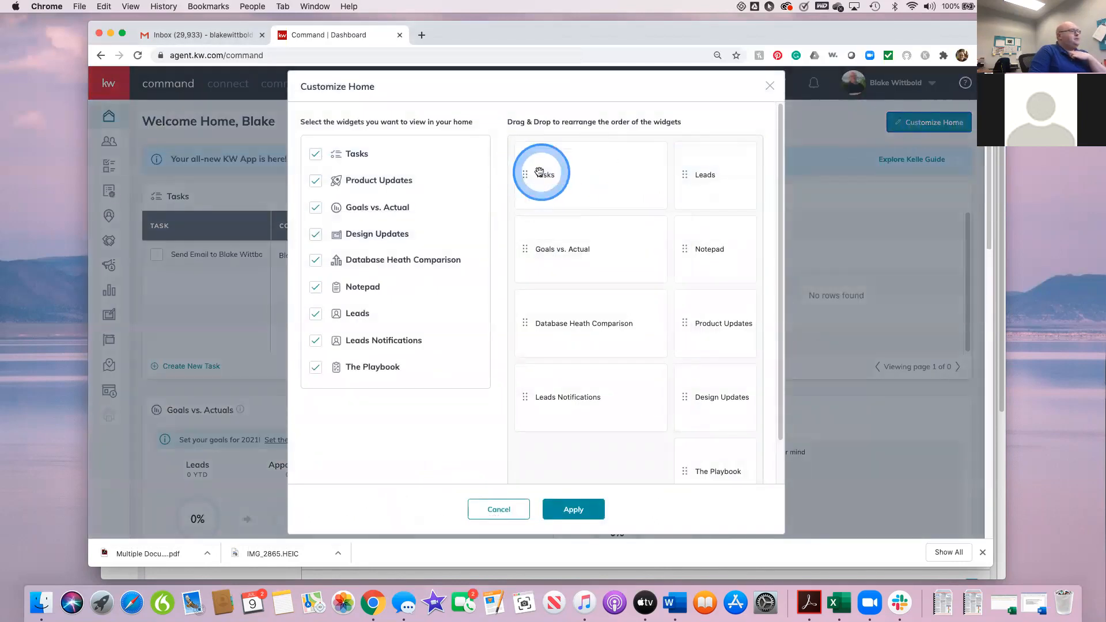
{"action": "left_click_drag", "start_coordinate": [522, 174], "coordinate": [528, 250]}
{"action": "left_click_drag", "start_coordinate": [526, 301], "coordinate": [570, 155]}
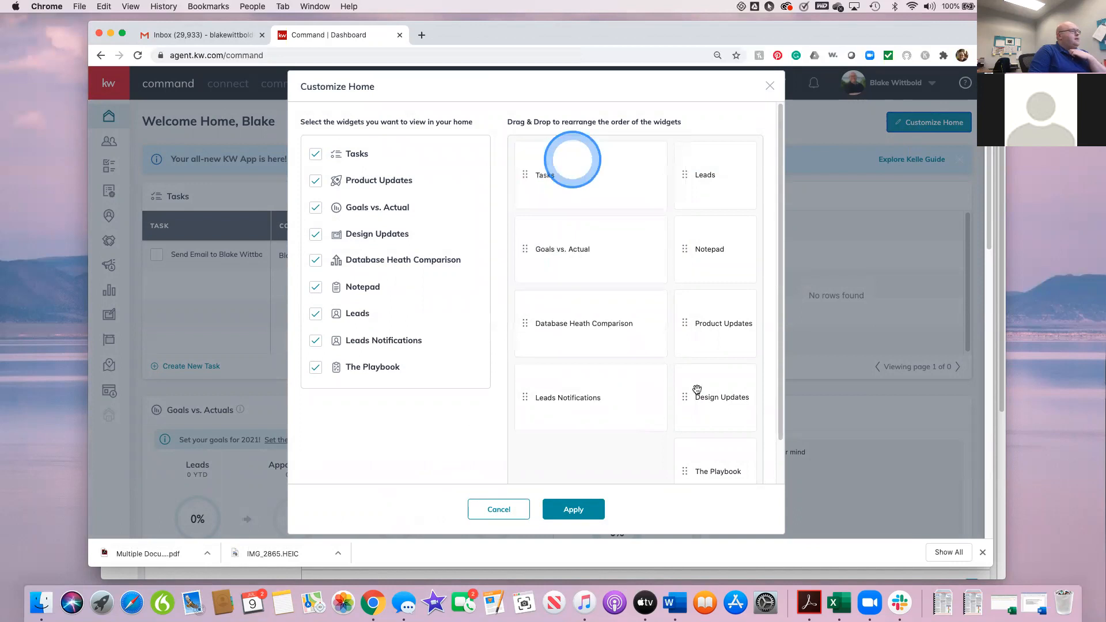
{"action": "left_click", "coordinate": [583, 507]}
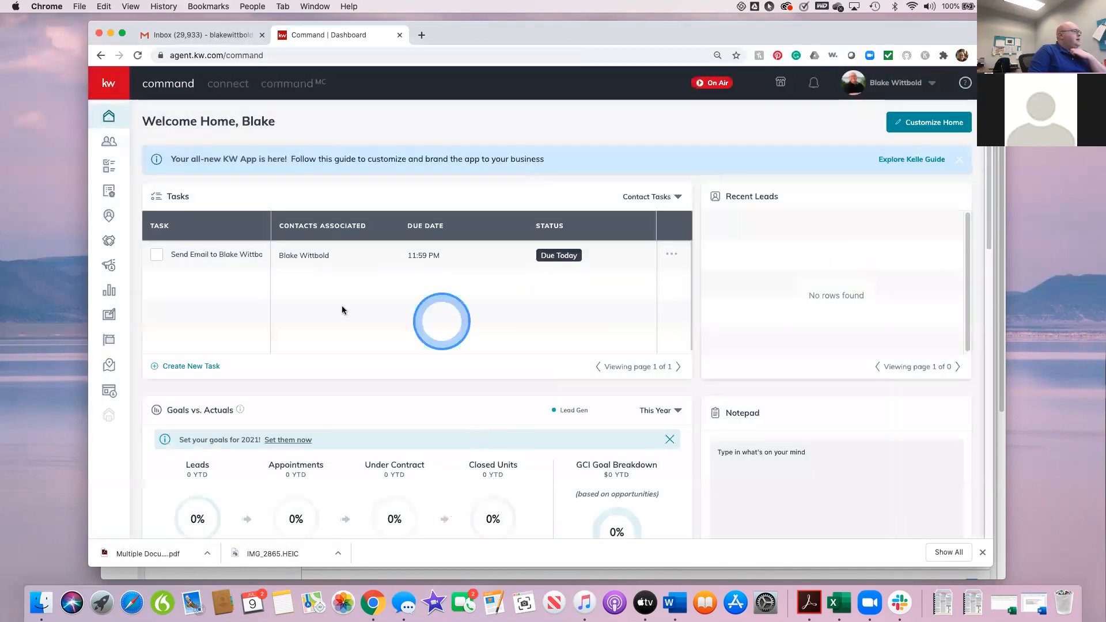
Step: Archive the Send Email task due today in the dashboard's Tasks widget
{"action": "mouse_move", "coordinate": [203, 257]}
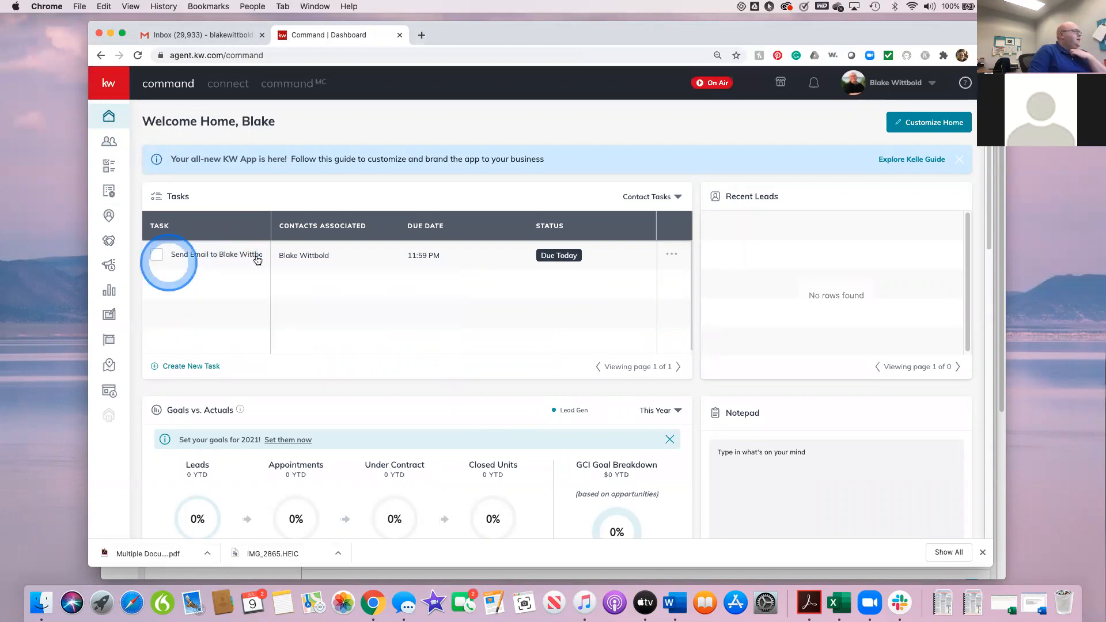
{"action": "left_click", "coordinate": [671, 262]}
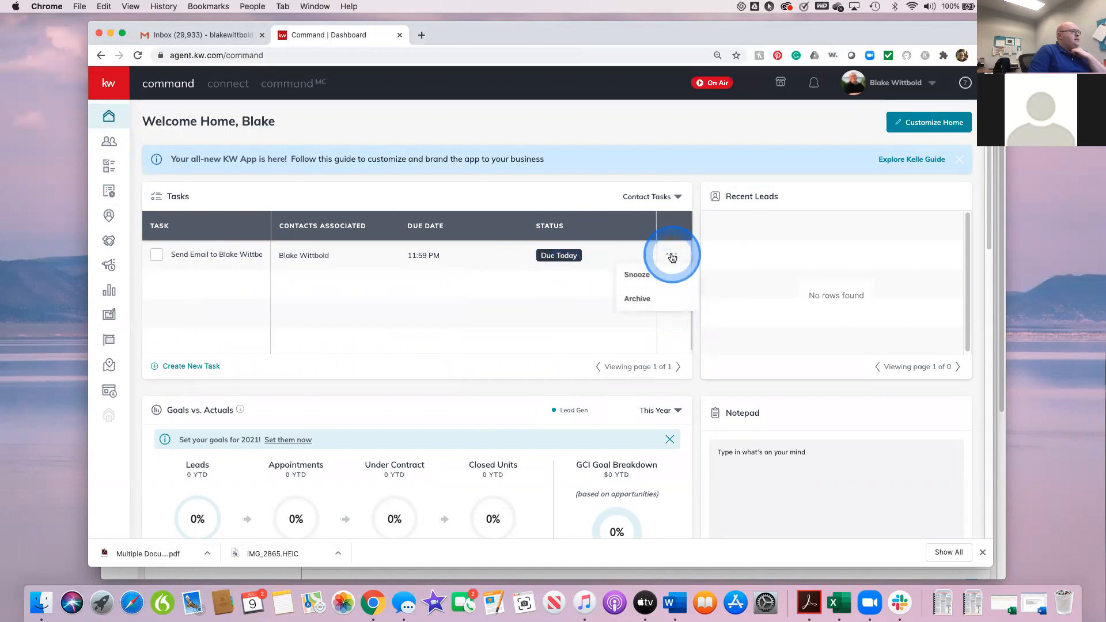
{"action": "left_click", "coordinate": [634, 278]}
{"action": "left_click", "coordinate": [637, 304]}
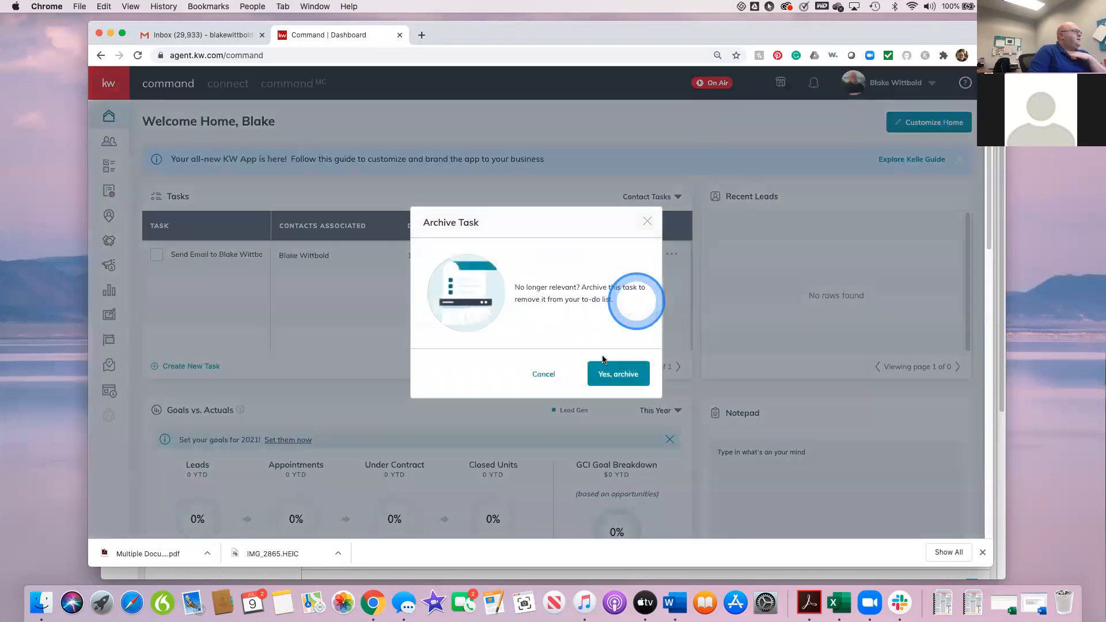
{"action": "left_click", "coordinate": [618, 374]}
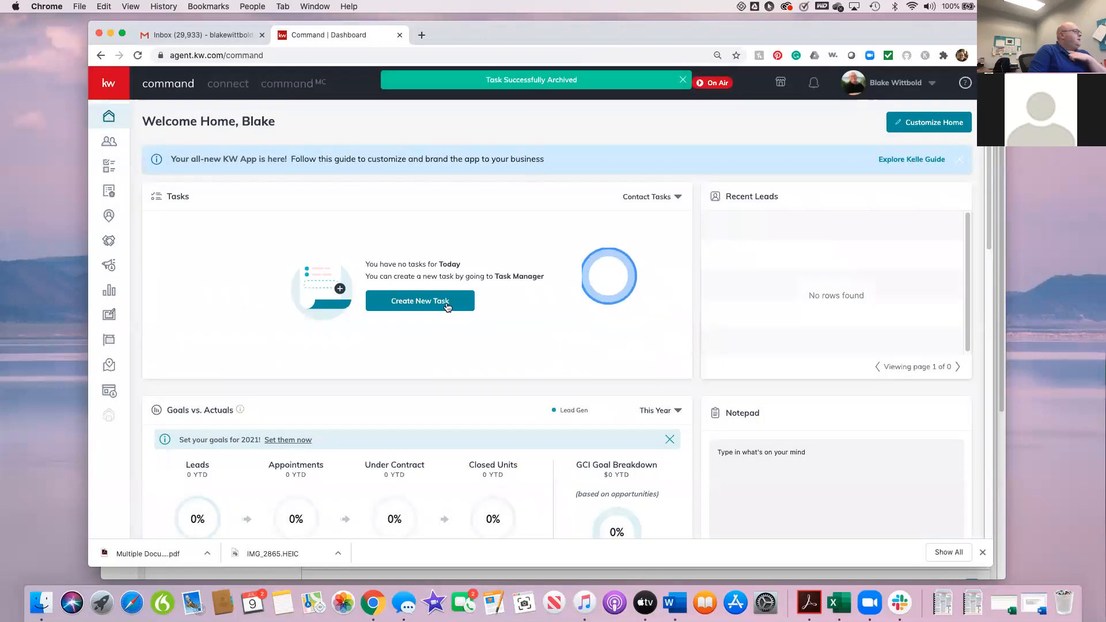
Step: Go to the task manager and start a new contact task, naming it as a call to the contact
{"action": "left_click", "coordinate": [443, 309]}
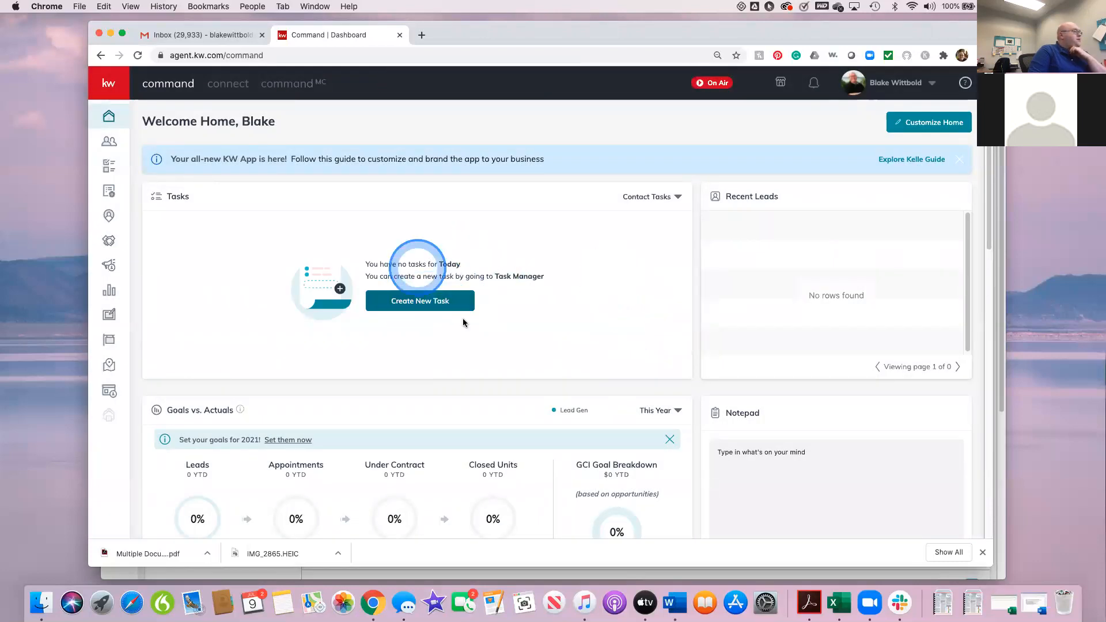
{"action": "left_click", "coordinate": [447, 307]}
{"action": "left_click", "coordinate": [395, 307]}
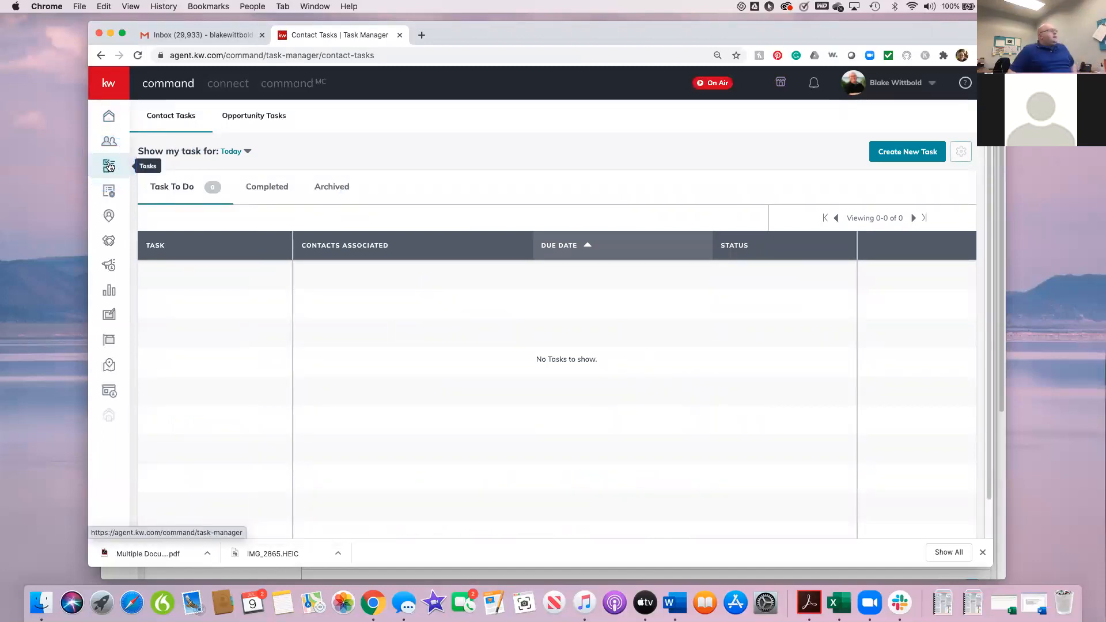
{"action": "left_click", "coordinate": [904, 152]}
{"action": "left_click", "coordinate": [473, 194]}
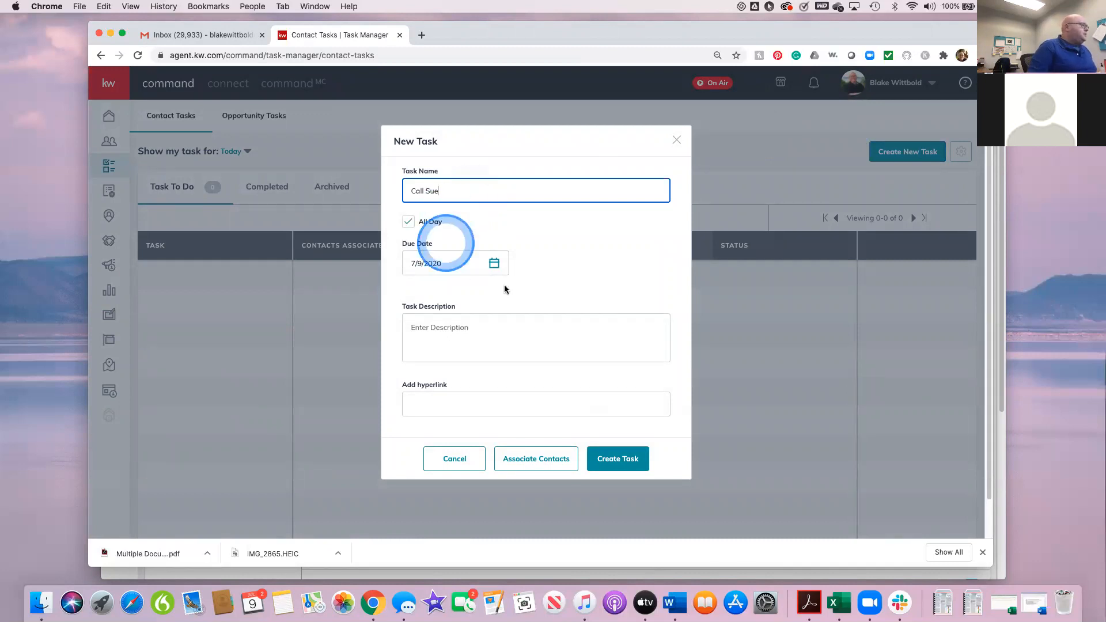
Step: Set the task due 7/10/2020 at 9:30 AM instead of all day, and describe it as calling the contact to ask a question
{"action": "left_click", "coordinate": [493, 263]}
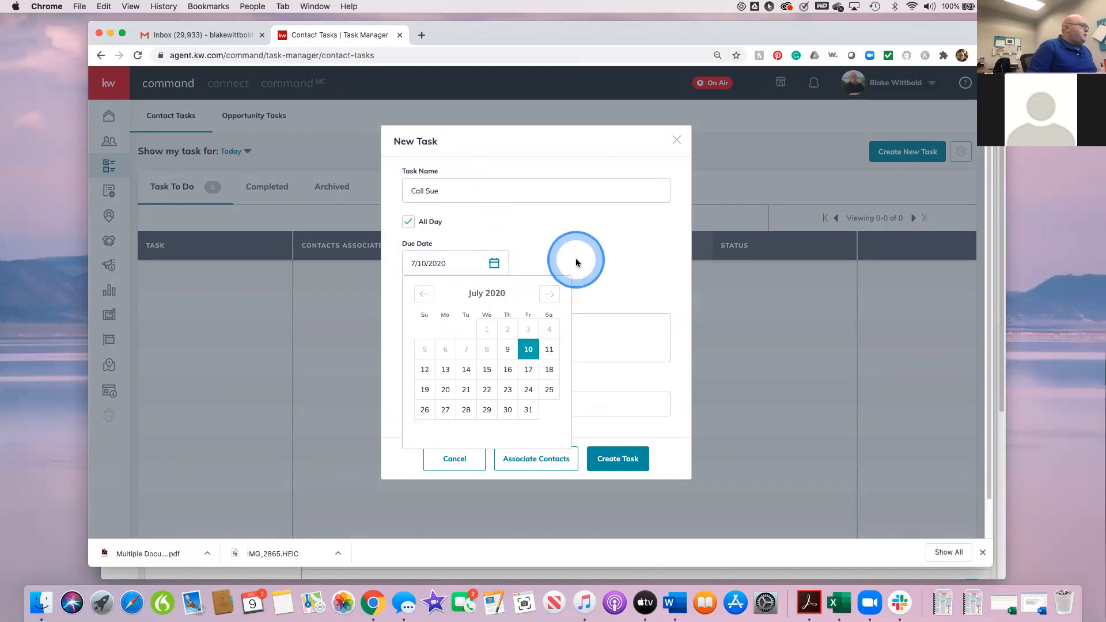
{"action": "left_click", "coordinate": [600, 270]}
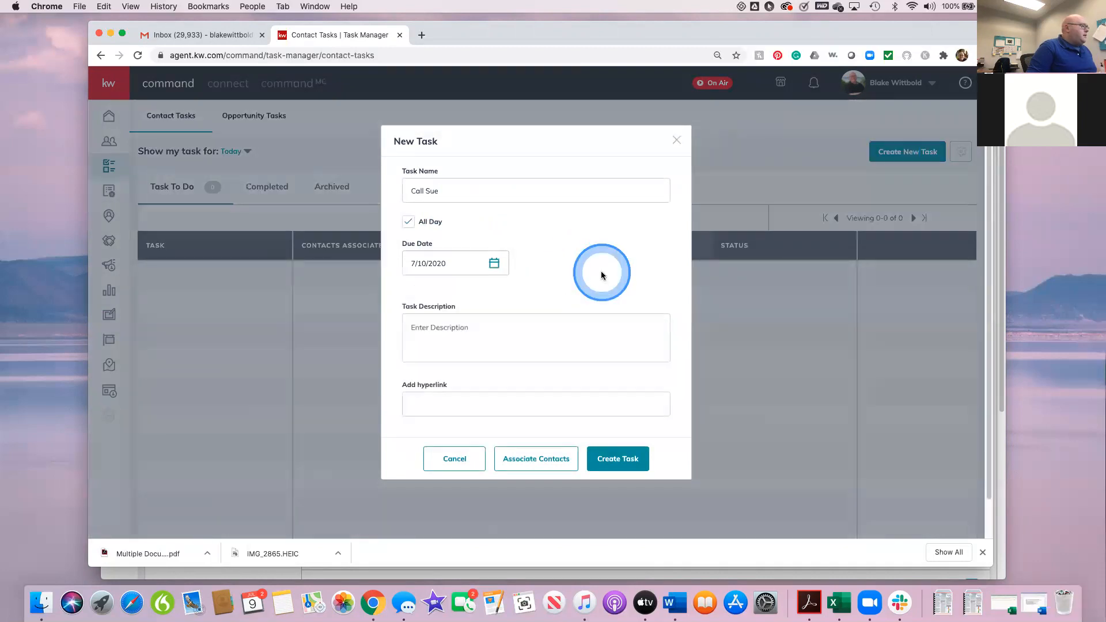
{"action": "left_click", "coordinate": [408, 222]}
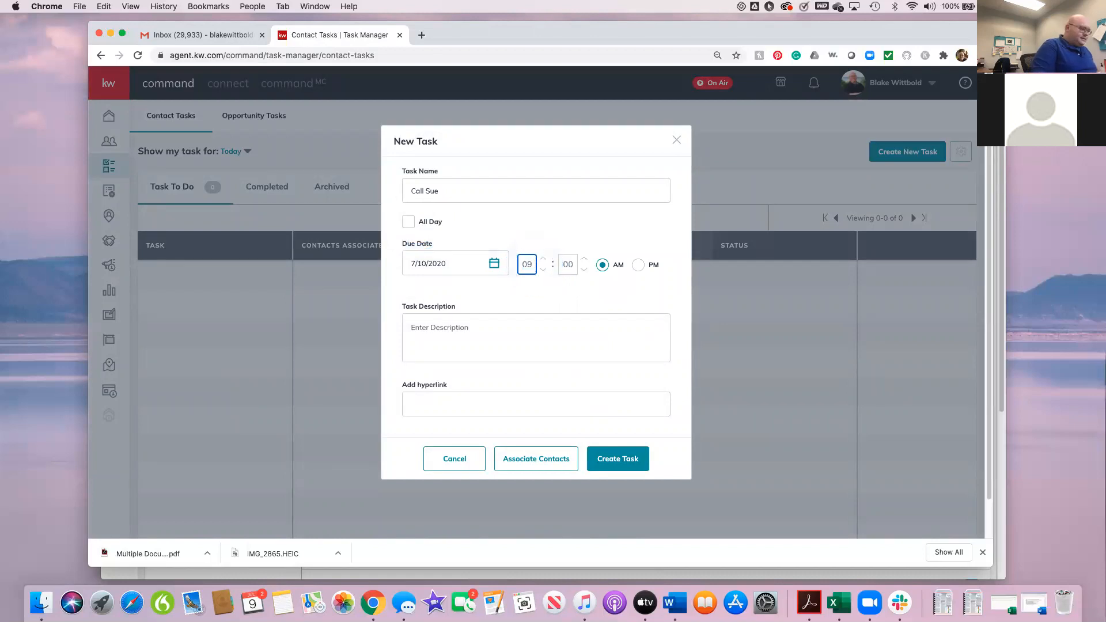
{"action": "left_click", "coordinate": [568, 264]}
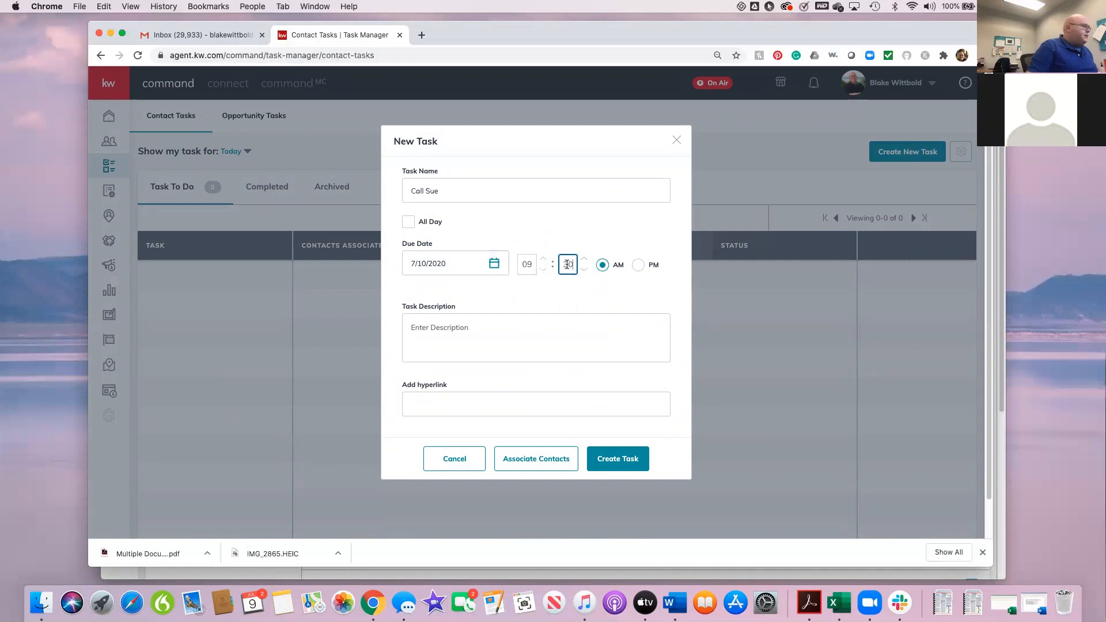
{"action": "left_click", "coordinate": [464, 330]}
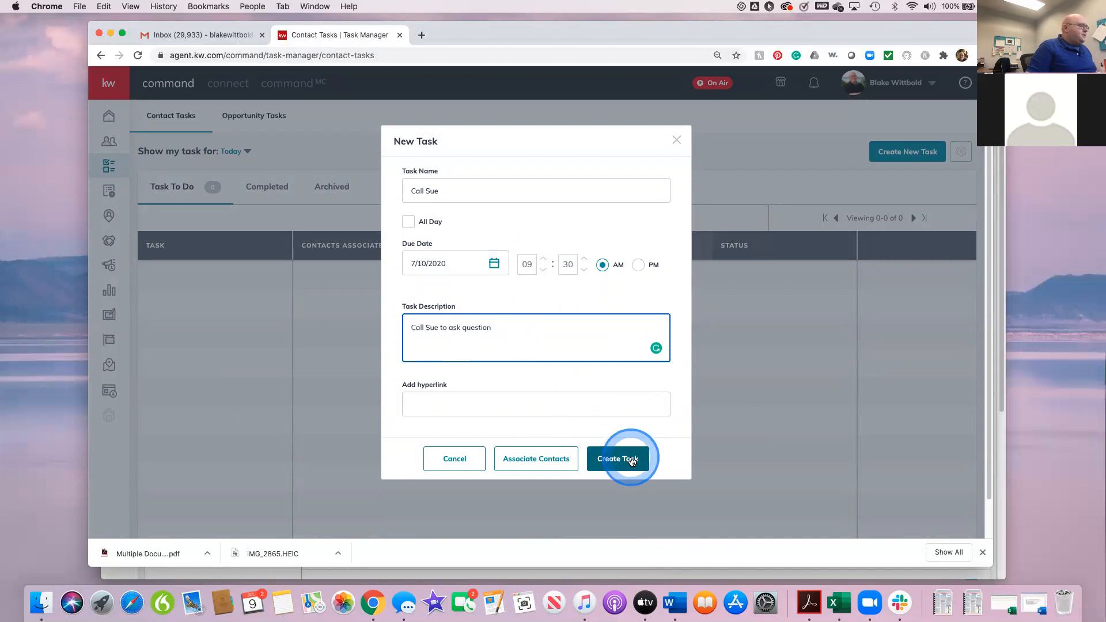
Step: Find the contact by name, associate them with the call task, and create the task
{"action": "left_click", "coordinate": [545, 463]}
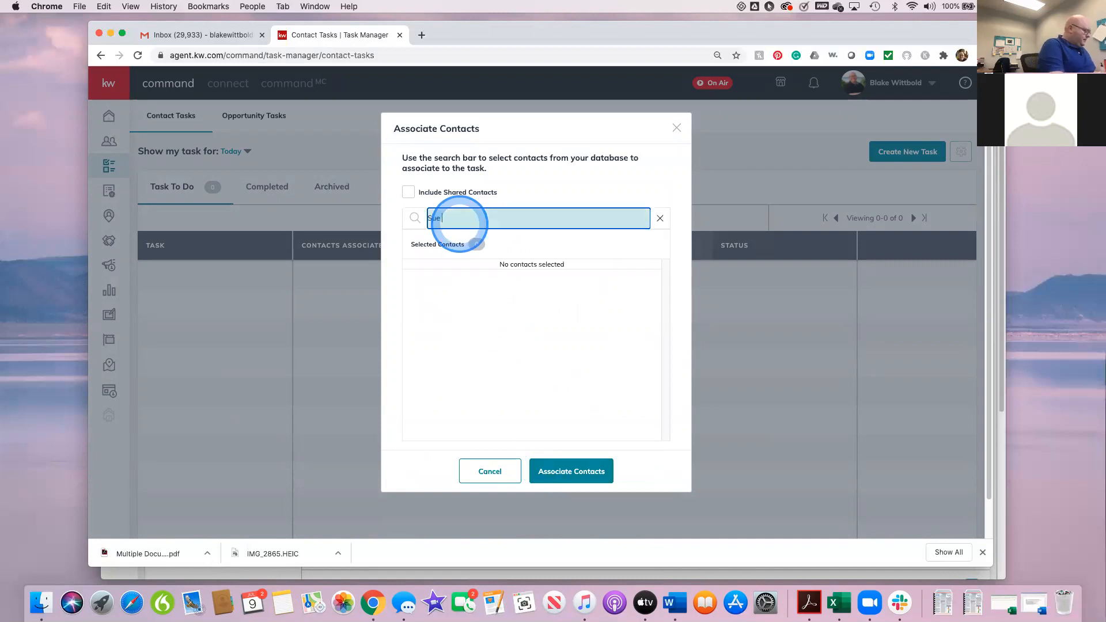
{"action": "type", "text": "br"}
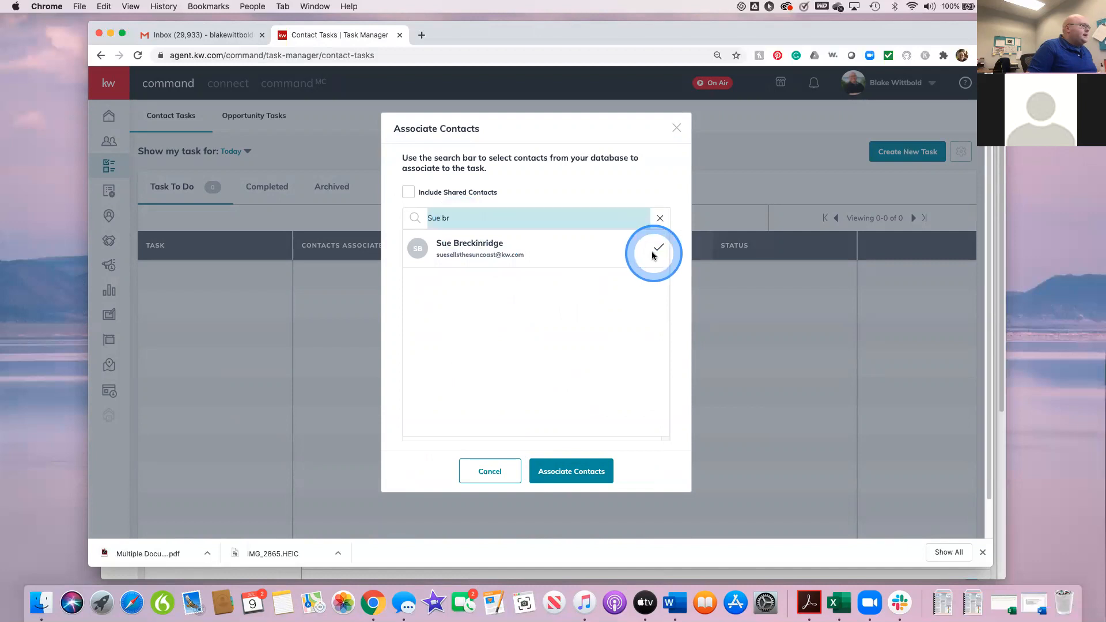
{"action": "left_click", "coordinate": [655, 252]}
{"action": "left_click", "coordinate": [564, 476]}
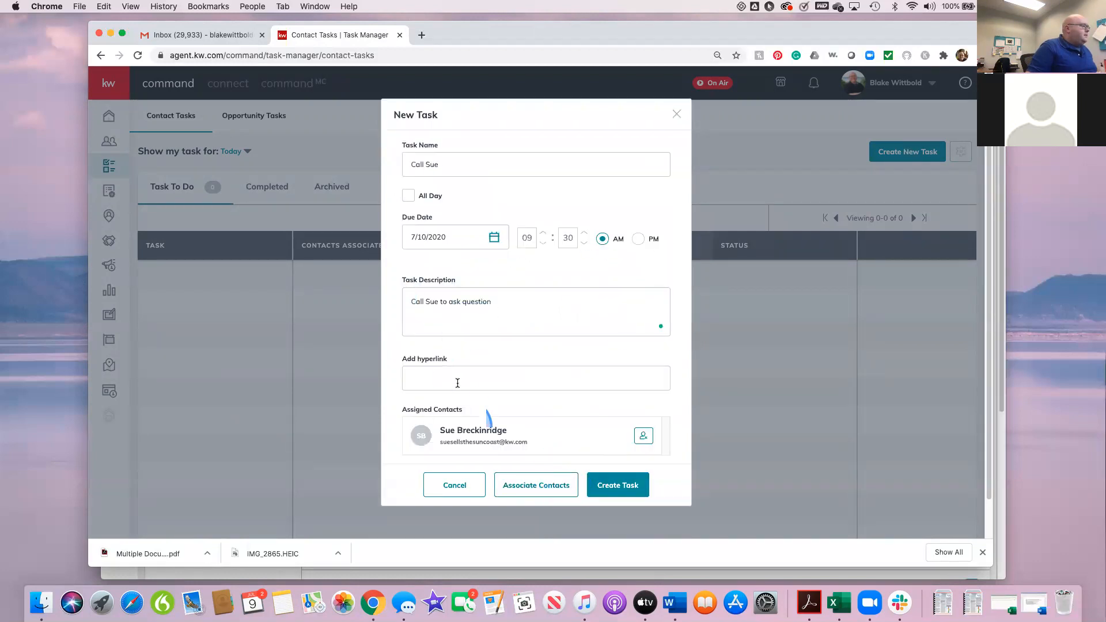
{"action": "left_click", "coordinate": [612, 487]}
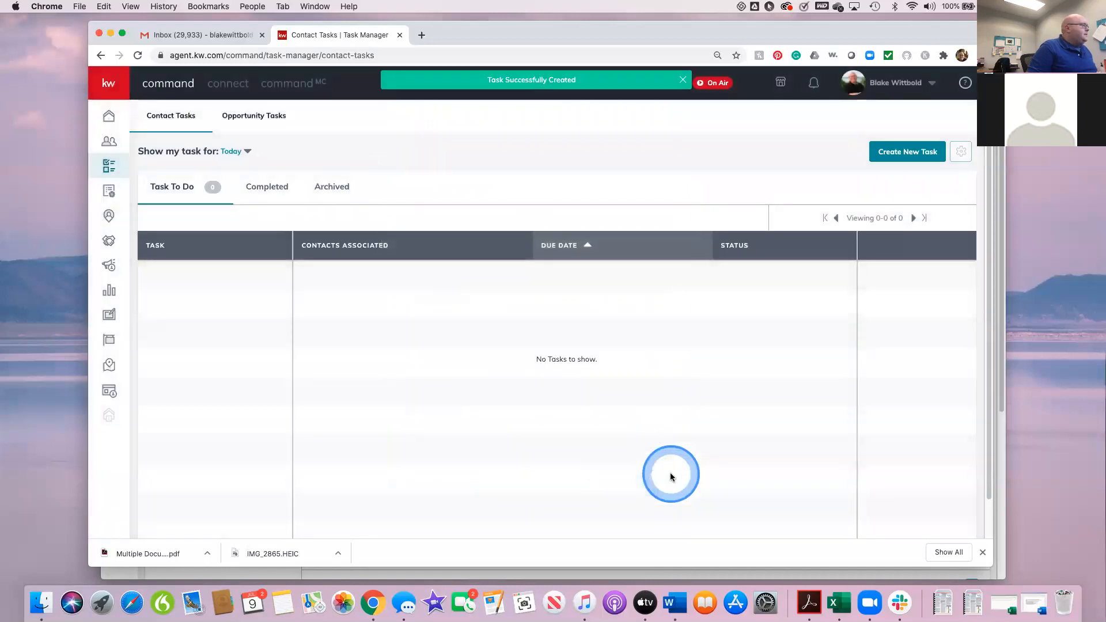
Step: Show the tasks for the Next 7 Days and archive the new call task
{"action": "left_click", "coordinate": [236, 150]}
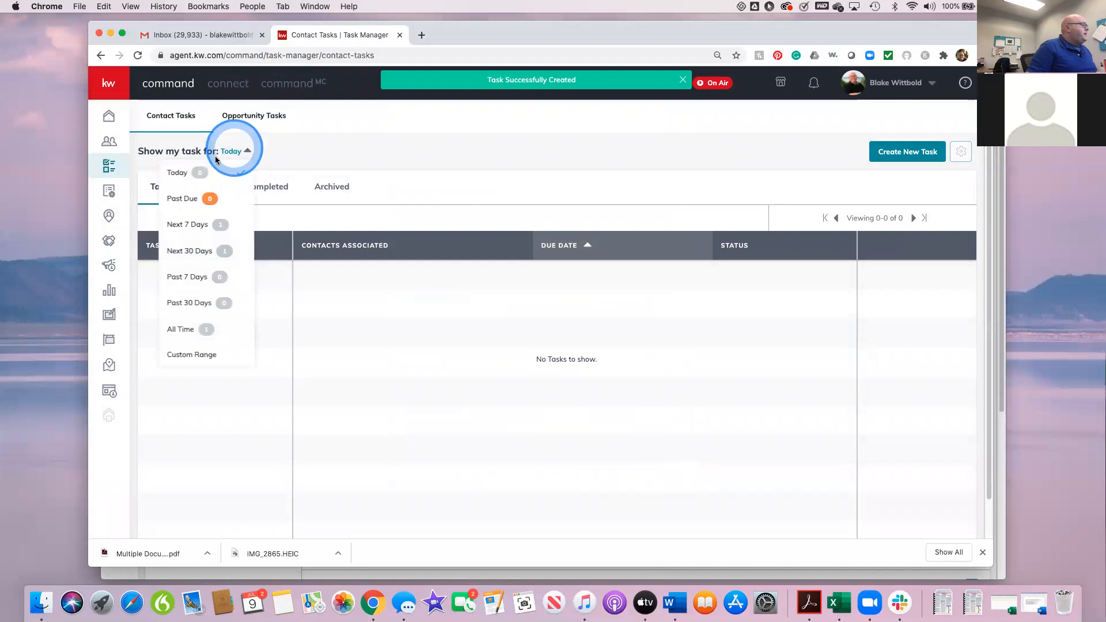
{"action": "left_click", "coordinate": [196, 221]}
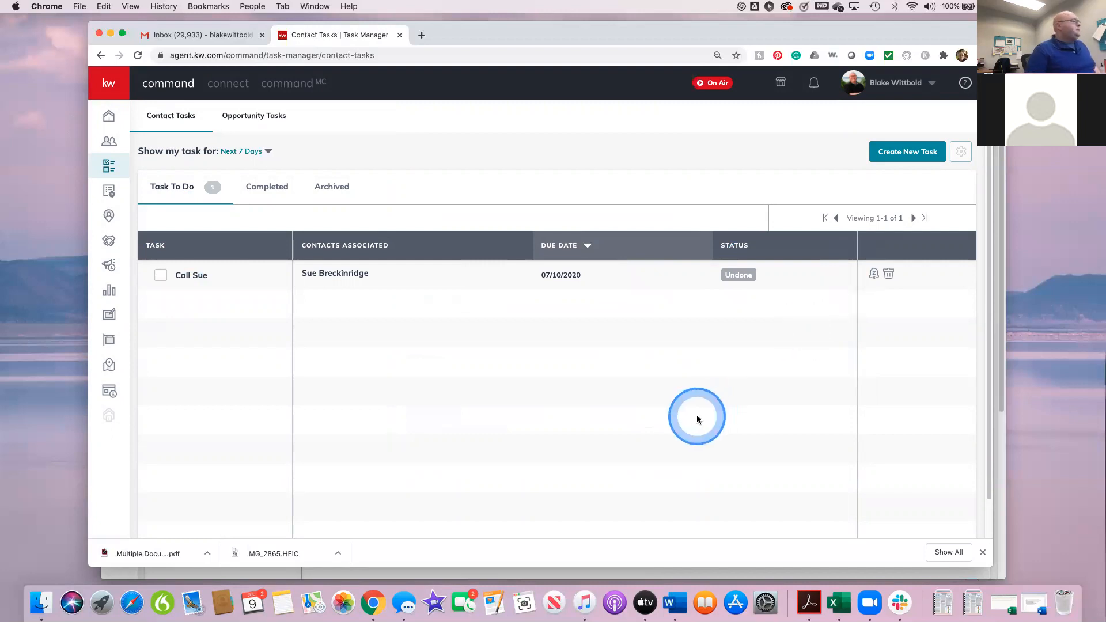
{"action": "left_click", "coordinate": [888, 275]}
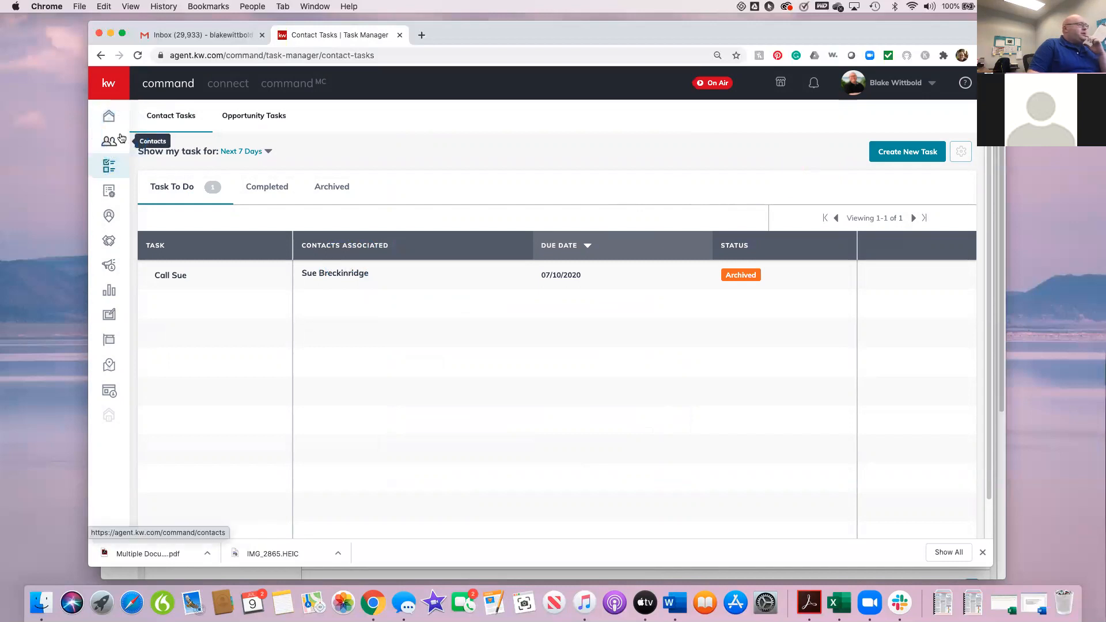
Step: Look over the contacts list and go to the My SmartPlans page
{"action": "left_click", "coordinate": [120, 139]}
{"action": "left_click", "coordinate": [113, 145]}
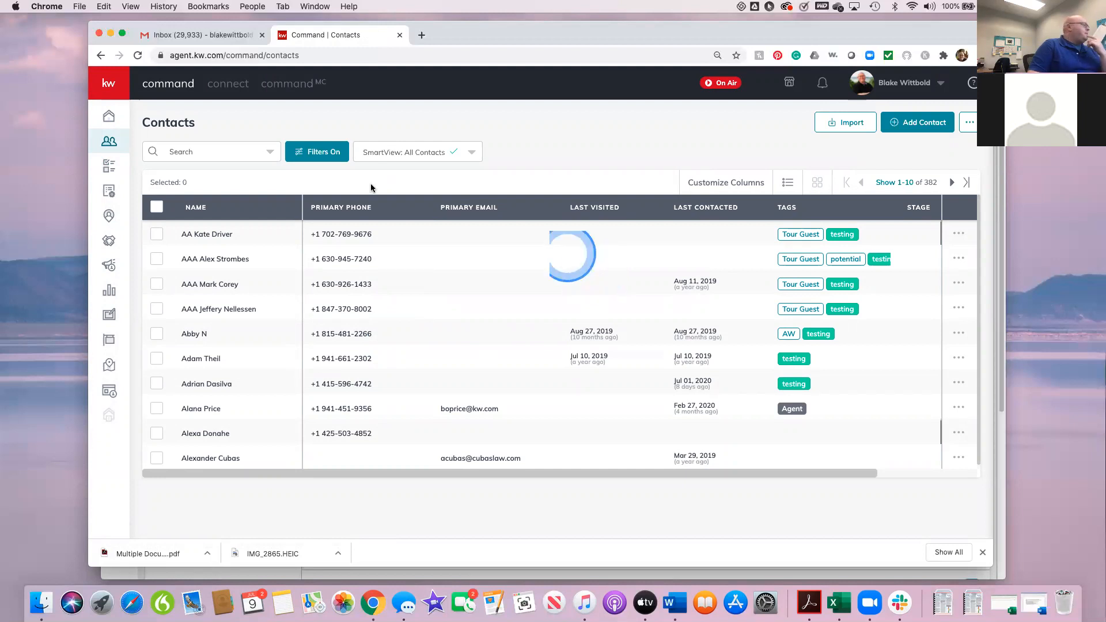
{"action": "left_click", "coordinate": [111, 193]}
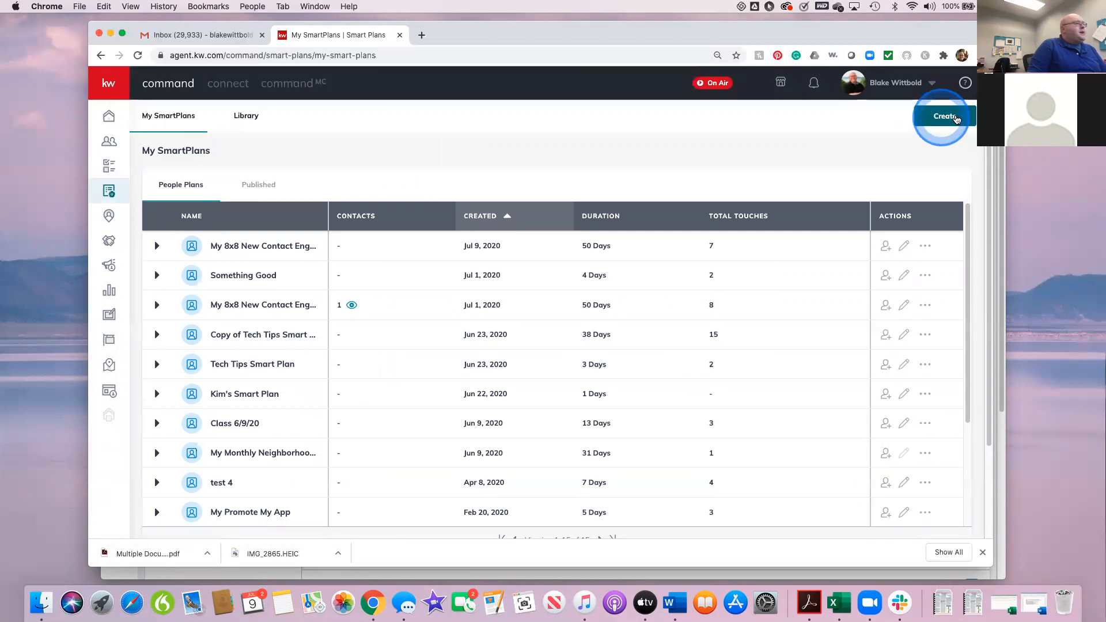
Step: Create a new SmartPlan named Class 7/9/20
{"action": "left_click", "coordinate": [954, 117]}
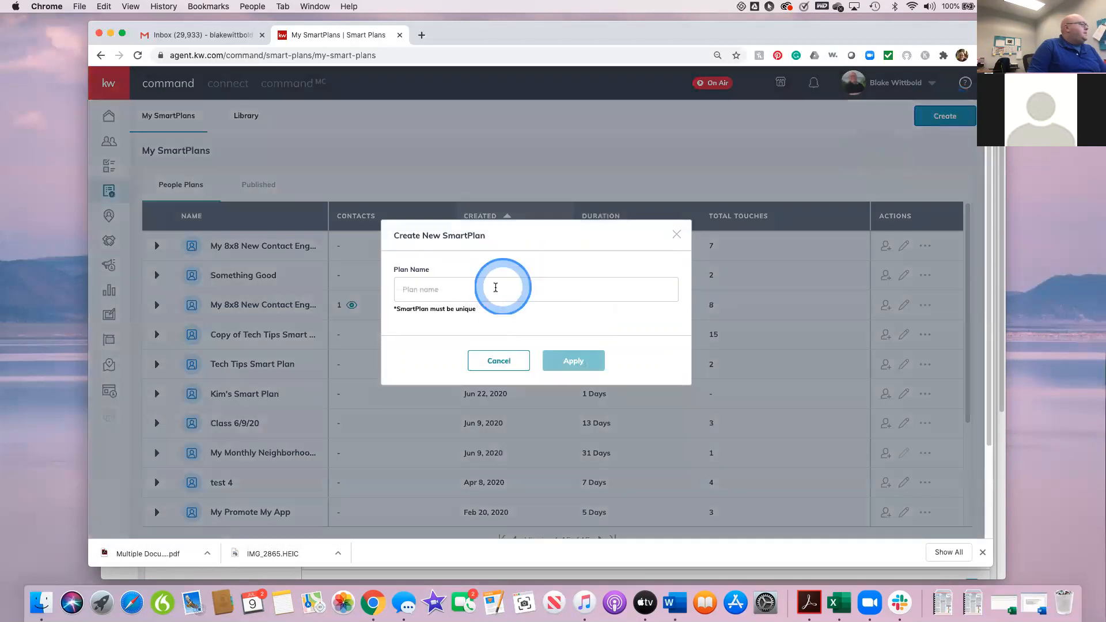
{"action": "left_click", "coordinate": [495, 288]}
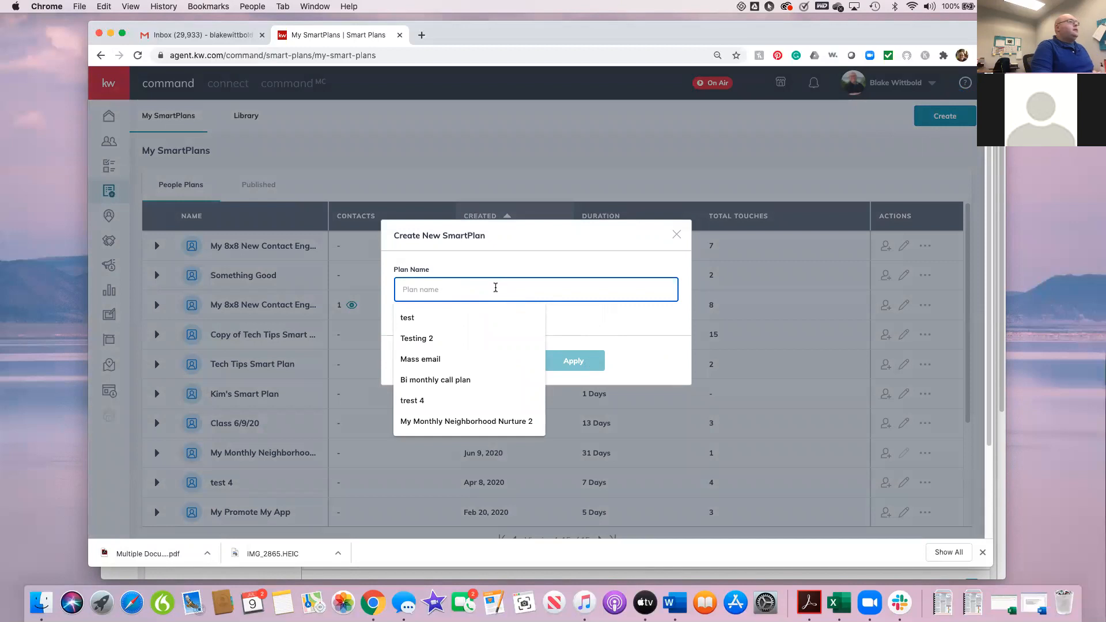
{"action": "left_click", "coordinate": [495, 287]}
{"action": "type", "text": "C"}
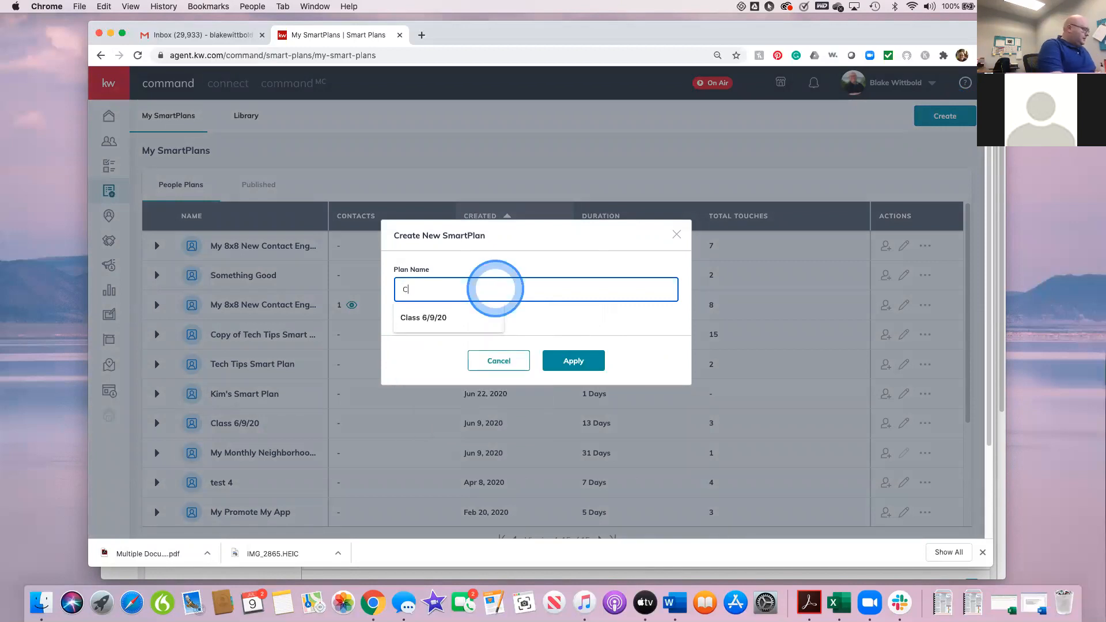
{"action": "type", "text": "lass 7/9/20"}
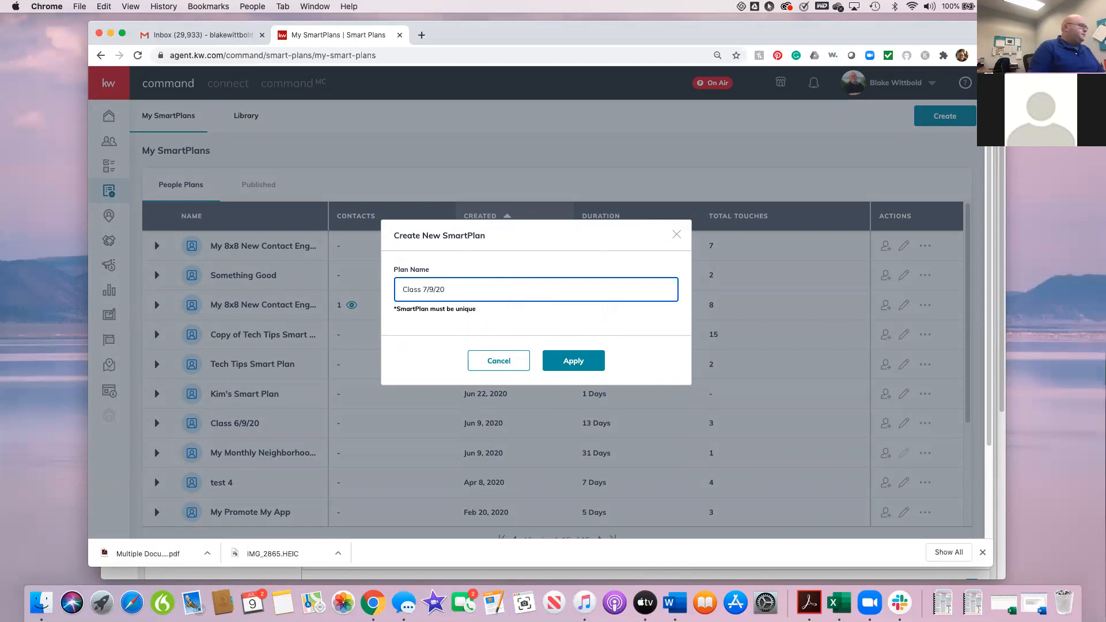
{"action": "left_click", "coordinate": [509, 289]}
{"action": "left_click", "coordinate": [576, 361]}
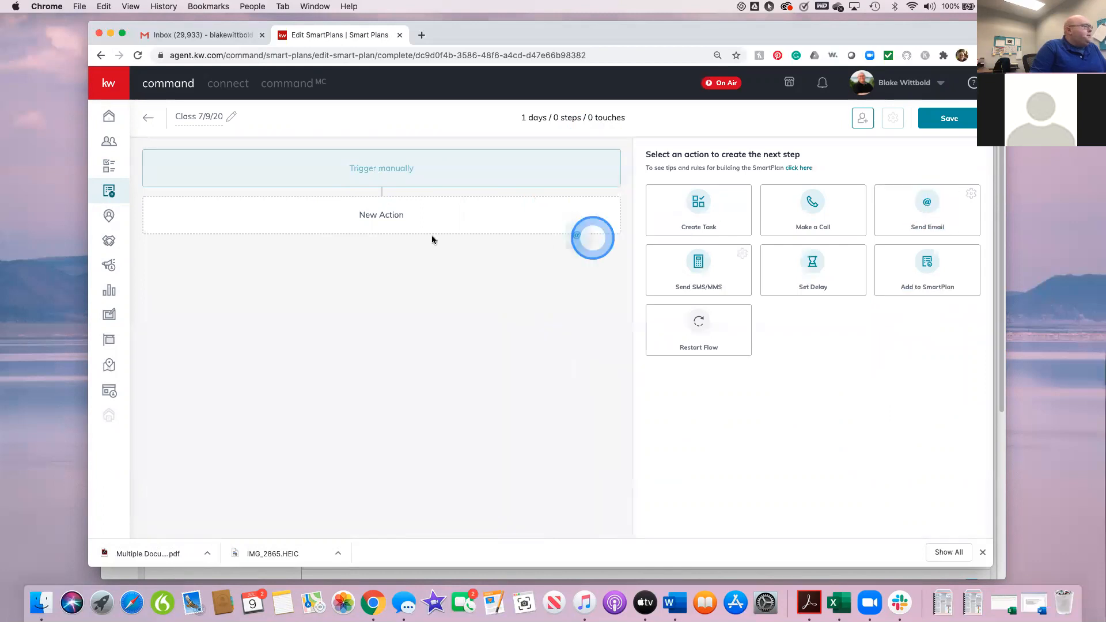
Step: Add a Send Email action as the first step of the Class 7/9/20 plan
{"action": "left_click", "coordinate": [932, 205]}
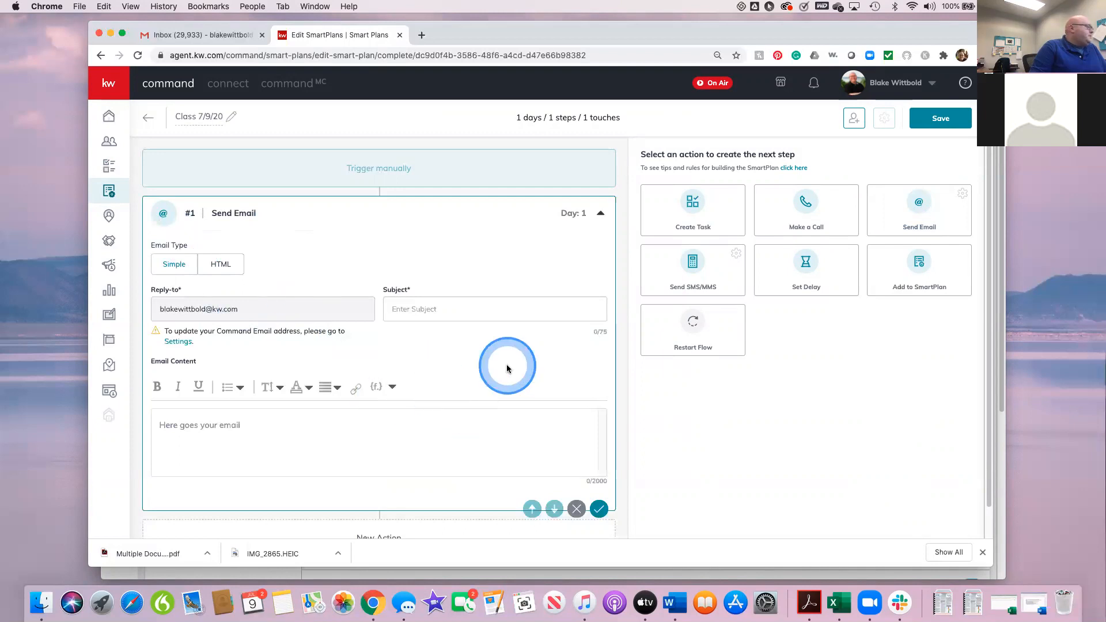
{"action": "scroll", "coordinate": [507, 369], "scroll_direction": "down", "scroll_amount": 1}
{"action": "scroll", "coordinate": [507, 368], "scroll_direction": "down", "scroll_amount": 1}
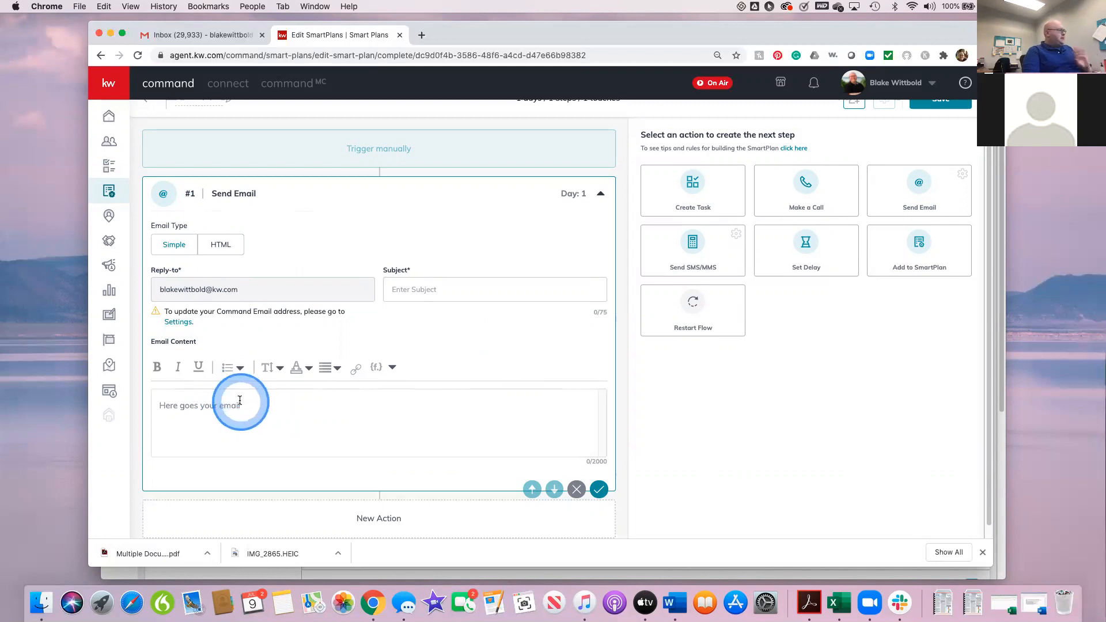
Step: Compare the HTML and Simple email types of the #1 email, including the Simple type's content editor
{"action": "left_click", "coordinate": [230, 245]}
{"action": "left_click", "coordinate": [167, 260]}
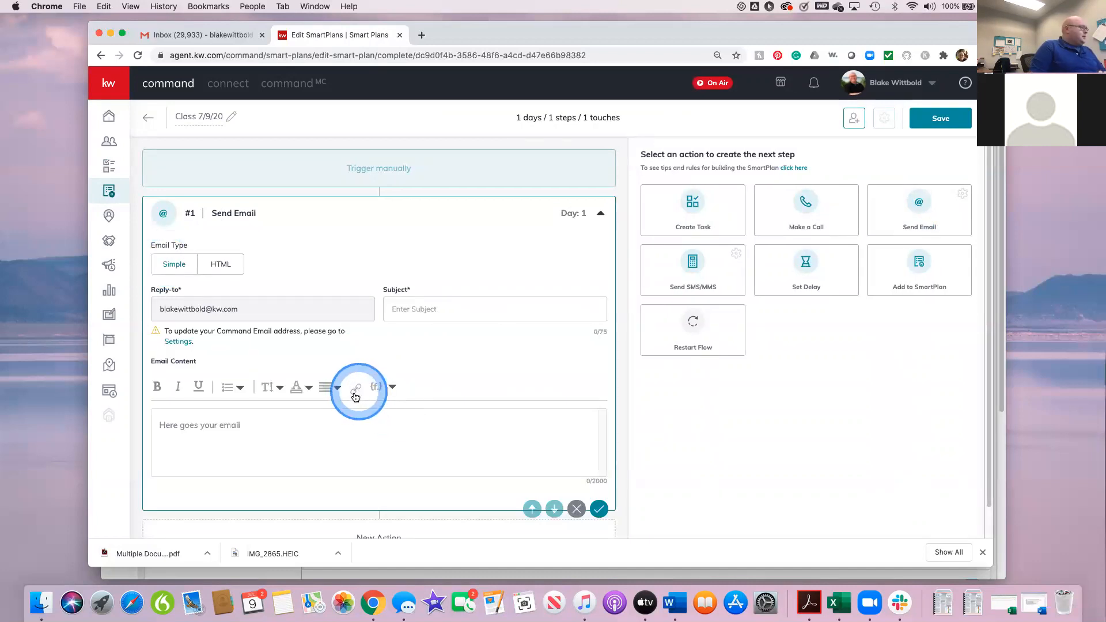
{"action": "left_click", "coordinate": [247, 431]}
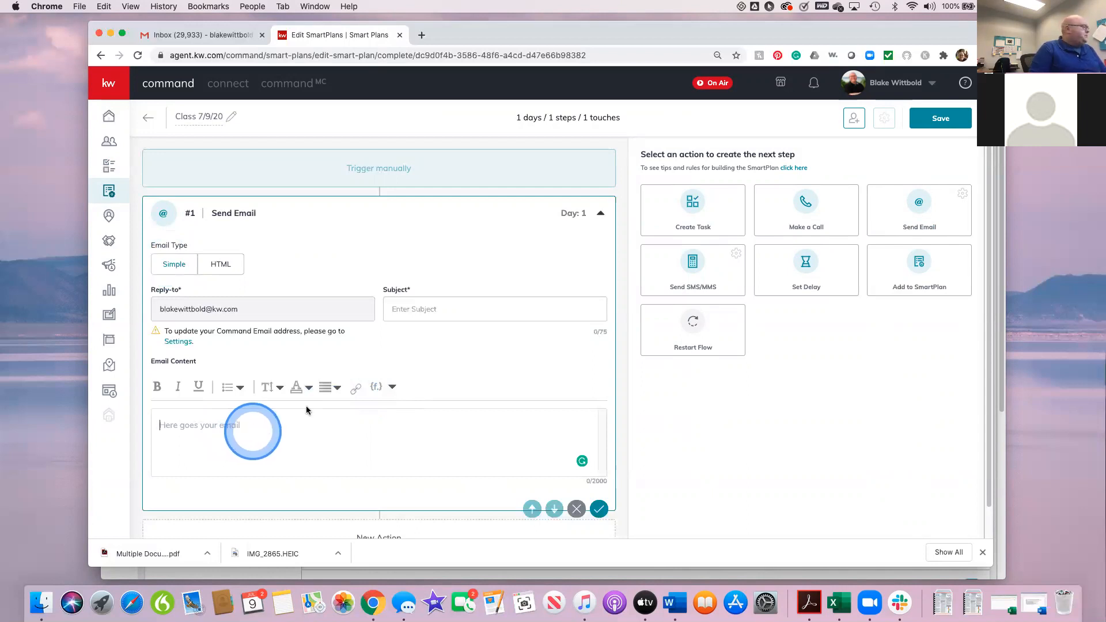
Step: Set the #1 email's type to HTML and apply the Promote Your App template from the library
{"action": "left_click", "coordinate": [218, 265]}
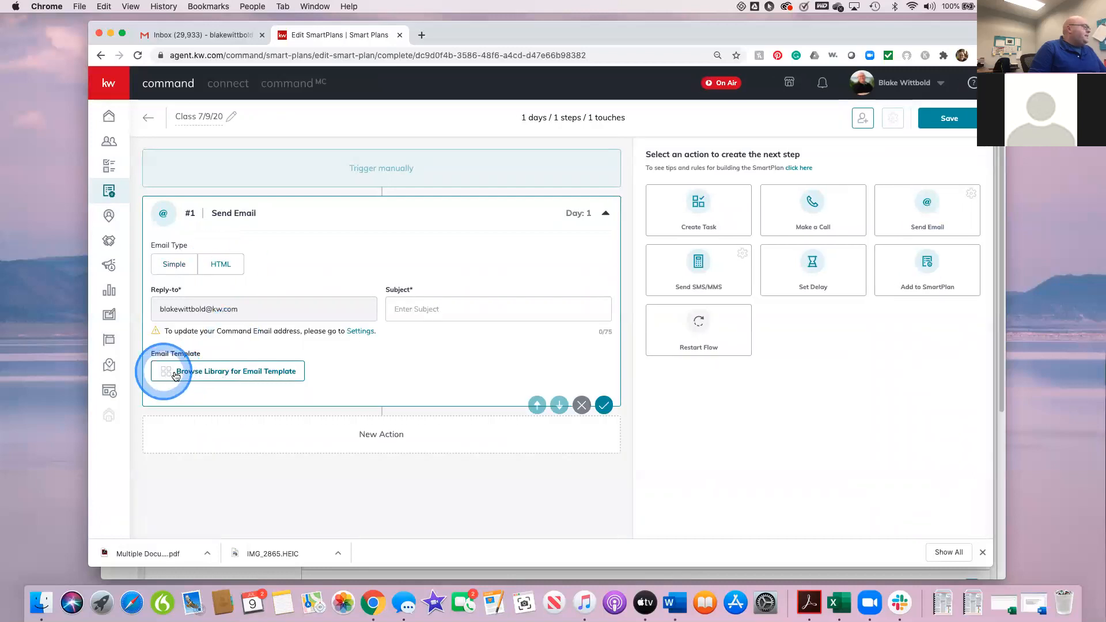
{"action": "left_click", "coordinate": [237, 375]}
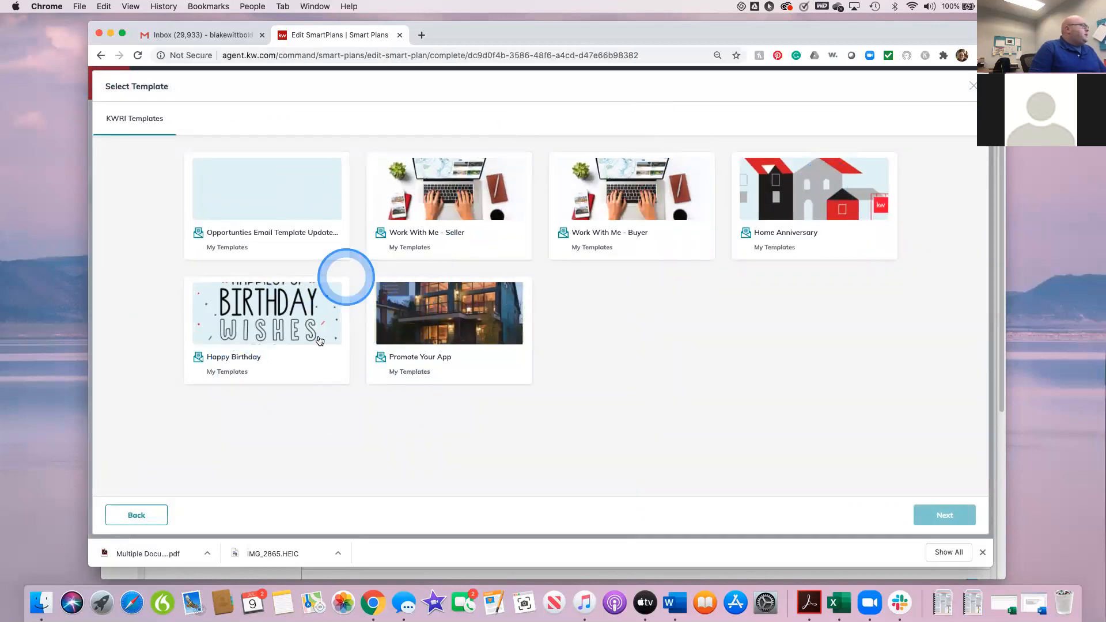
{"action": "left_click", "coordinate": [459, 323]}
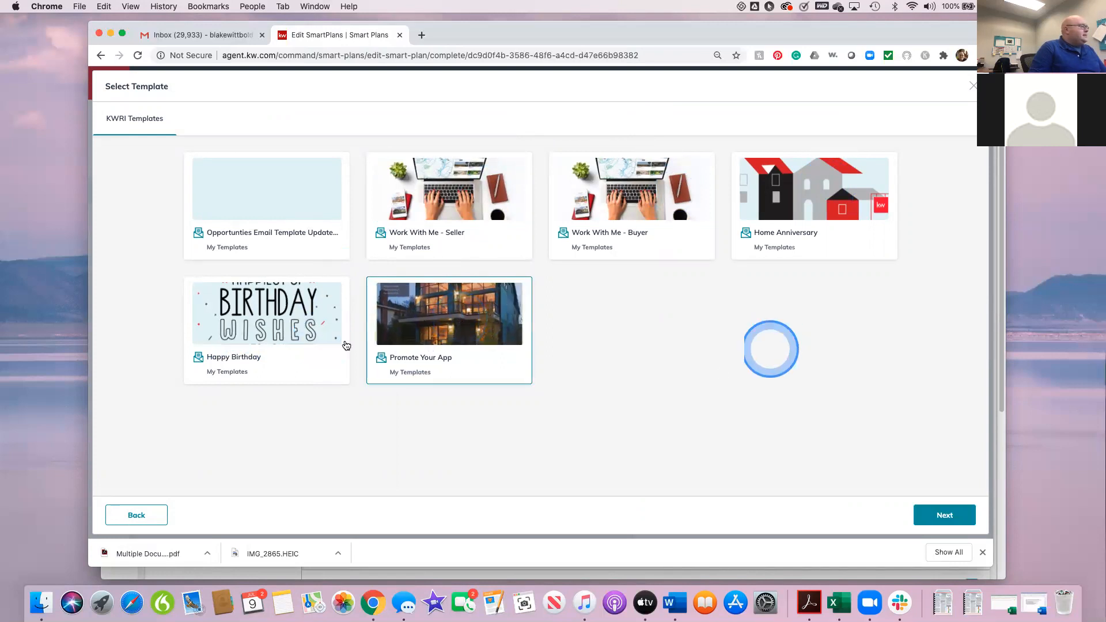
{"action": "left_click", "coordinate": [945, 517]}
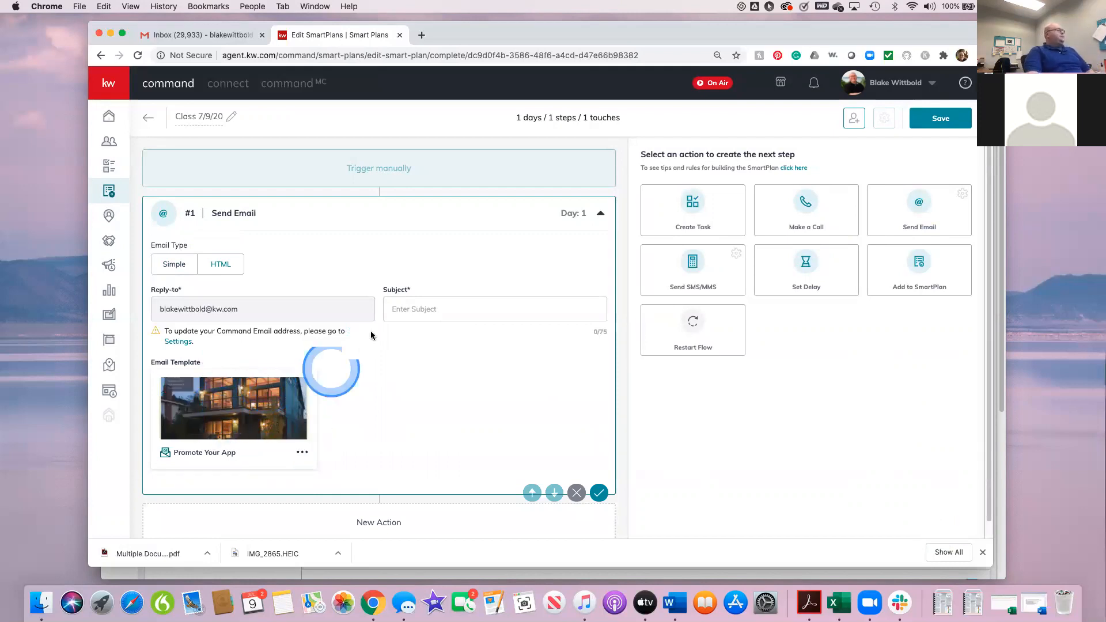
Step: Set the #1 email's subject to "Get my App!" and save the email step
{"action": "left_click", "coordinate": [429, 307]}
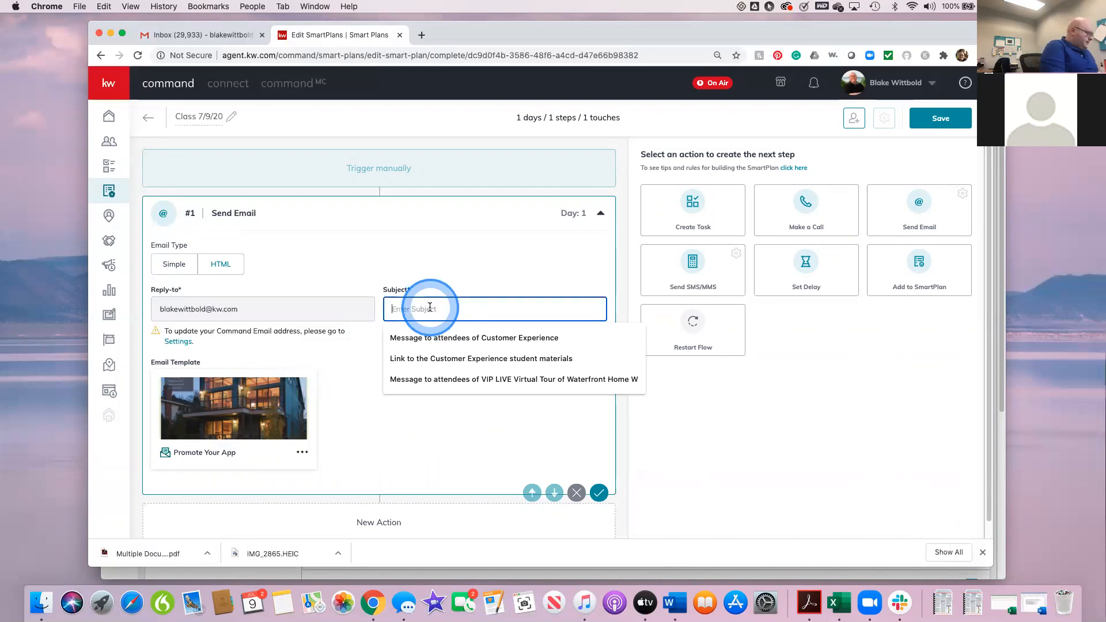
{"action": "type", "text": "Get my ap"}
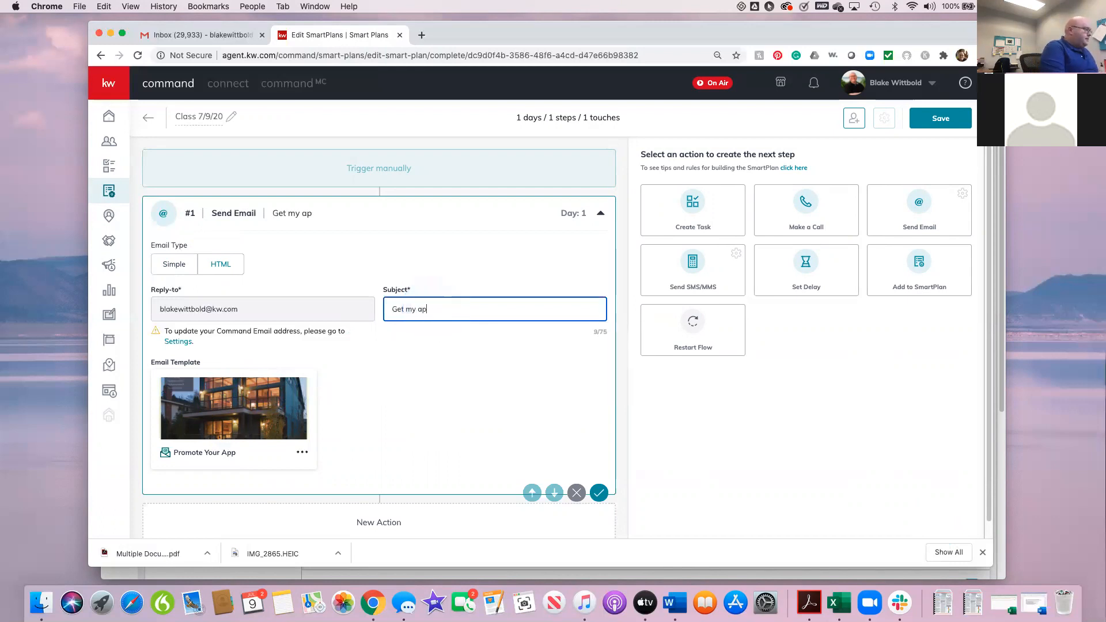
{"action": "type", "text": "p"}
{"action": "key", "text": "BackSpace"}
{"action": "key", "text": "BackSpace"}
{"action": "key", "text": "BackSpace"}
{"action": "type", "text": "App!"}
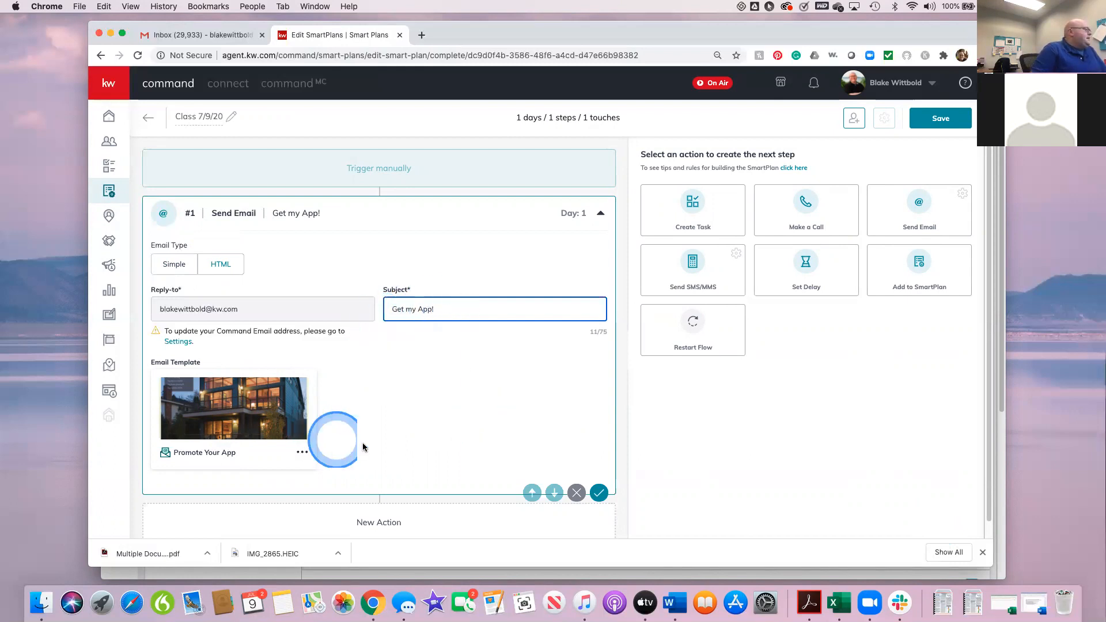
{"action": "scroll", "coordinate": [501, 432], "scroll_direction": "down", "scroll_amount": 1}
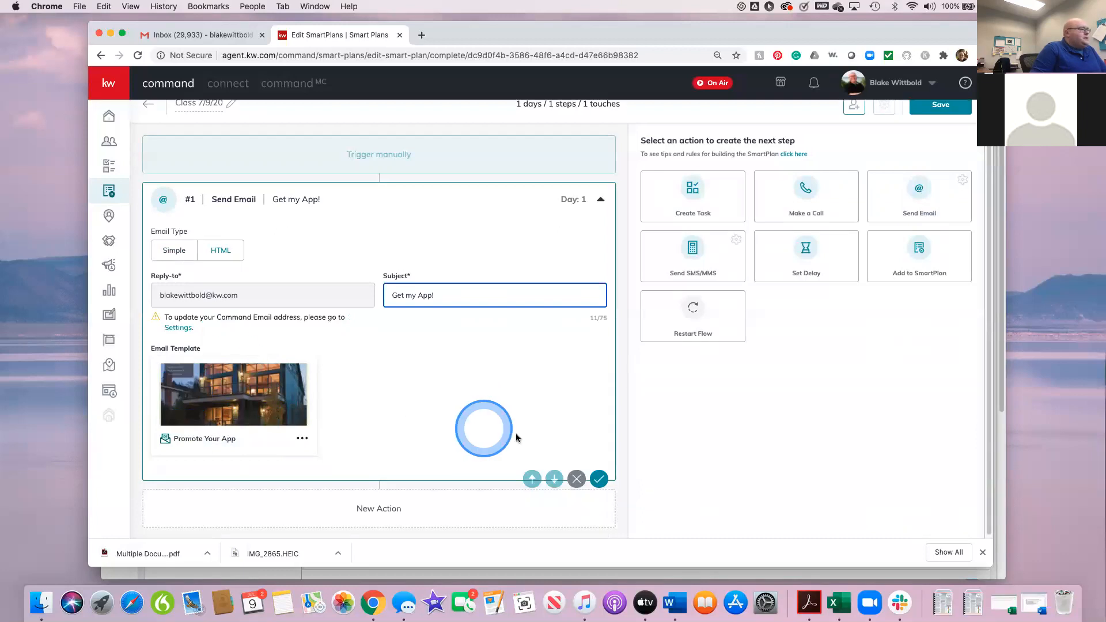
{"action": "left_click", "coordinate": [599, 477]}
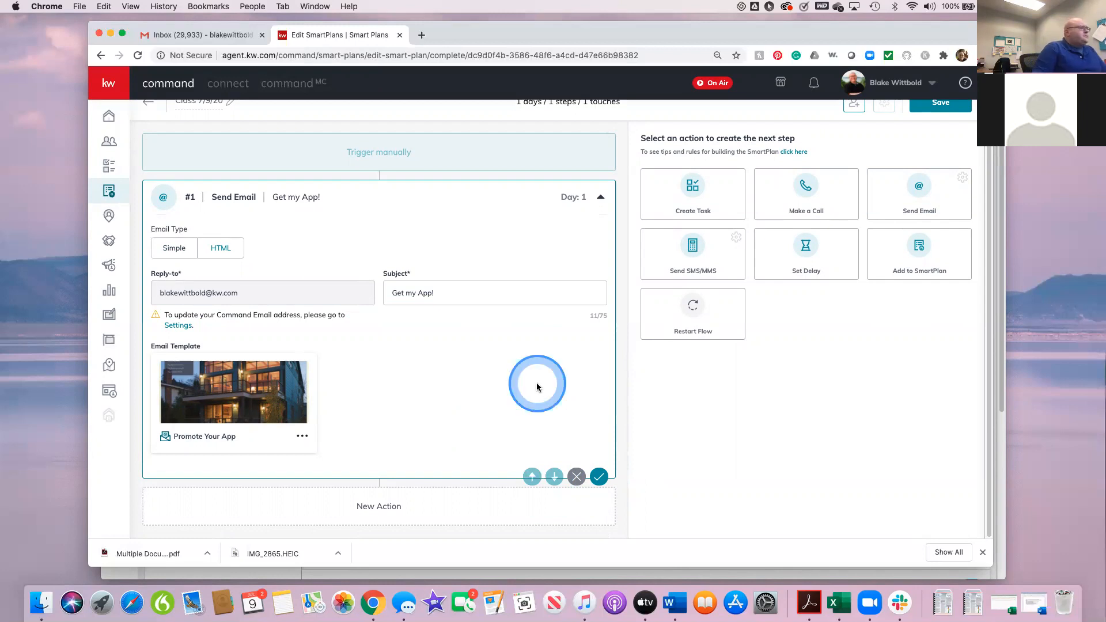
Step: Add a Send SMS/MMS action as the plan's second step and compare its Static and Dynamic message types
{"action": "left_click", "coordinate": [690, 252]}
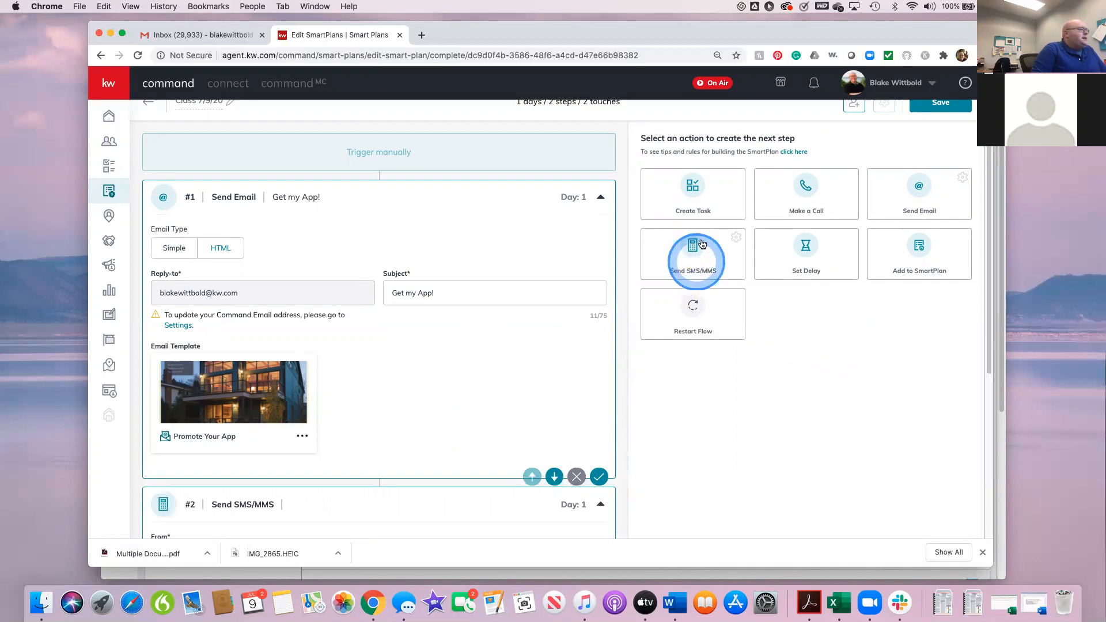
{"action": "scroll", "coordinate": [736, 413], "scroll_direction": "down", "scroll_amount": 5}
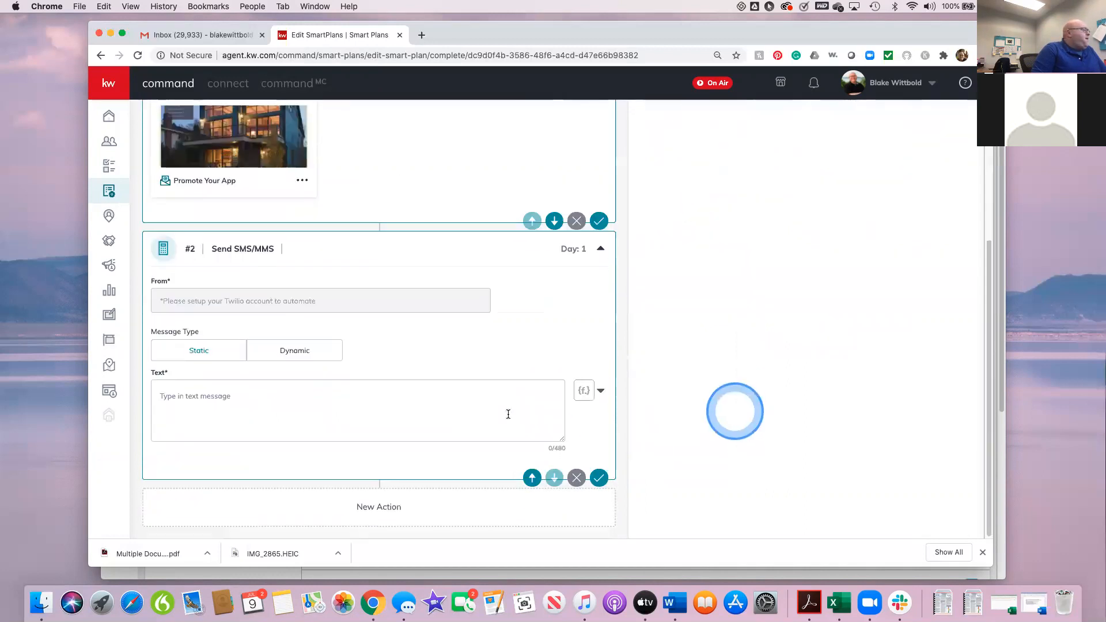
{"action": "left_click", "coordinate": [298, 357]}
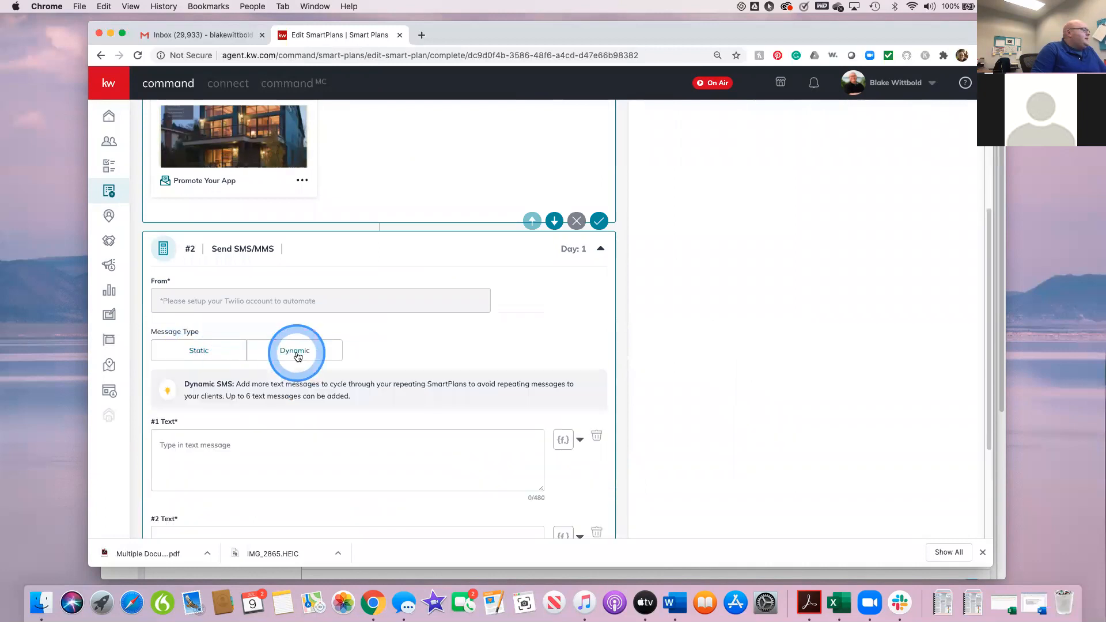
{"action": "left_click", "coordinate": [185, 349]}
{"action": "left_click", "coordinate": [266, 351]}
{"action": "left_click", "coordinate": [211, 353]}
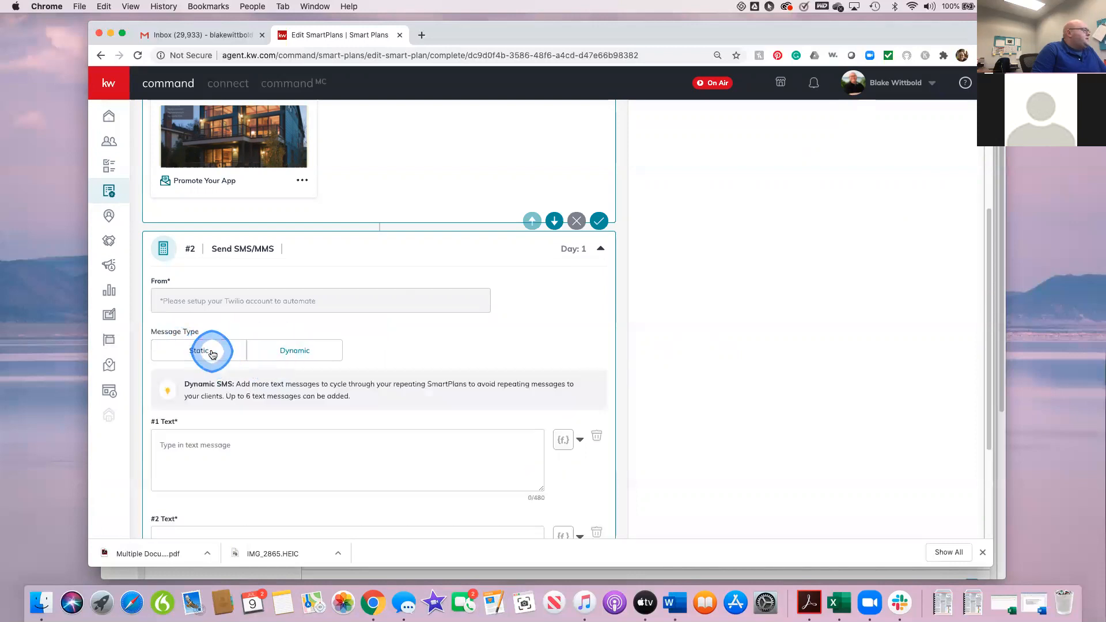
{"action": "left_click", "coordinate": [272, 353]}
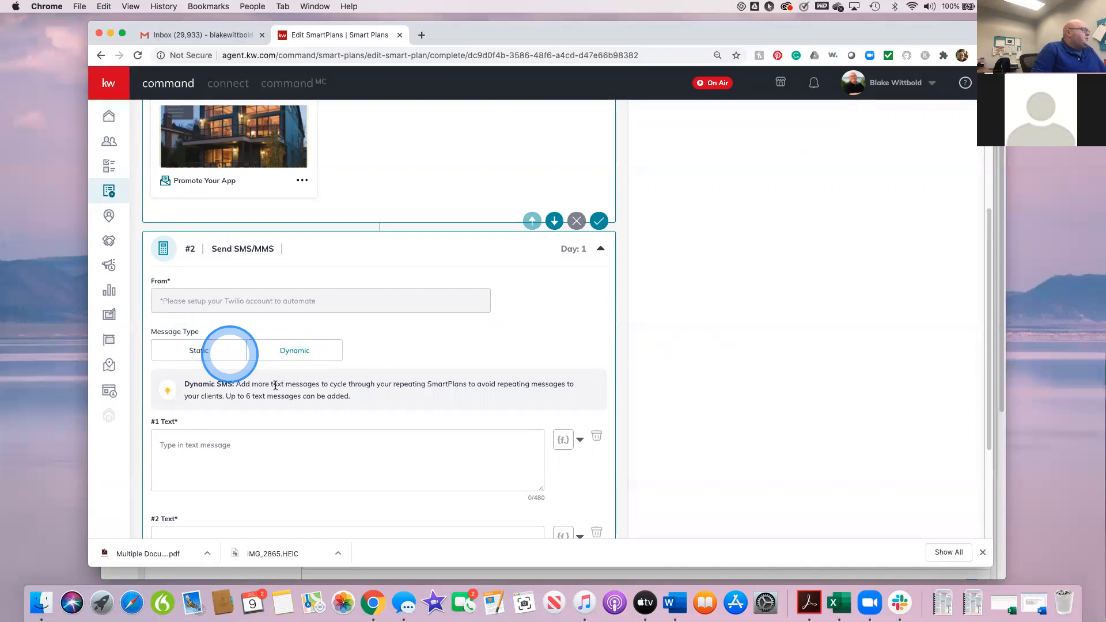
Step: Add a third and a fourth text option to the #2 step's Dynamic message
{"action": "scroll", "coordinate": [317, 422], "scroll_direction": "down", "scroll_amount": 3}
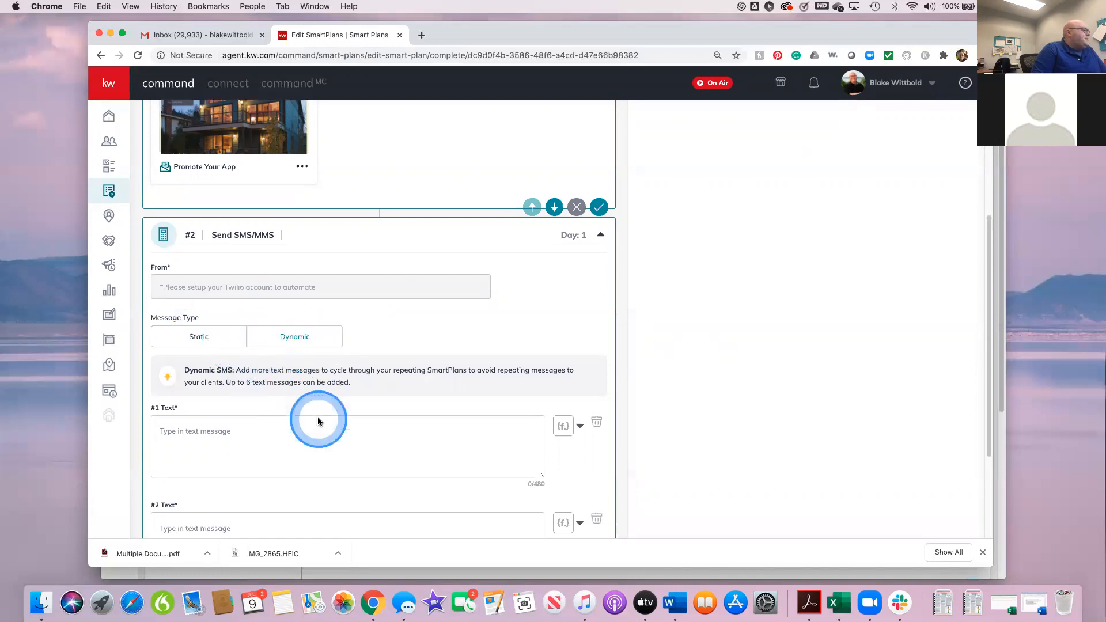
{"action": "scroll", "coordinate": [335, 405], "scroll_direction": "down", "scroll_amount": 2}
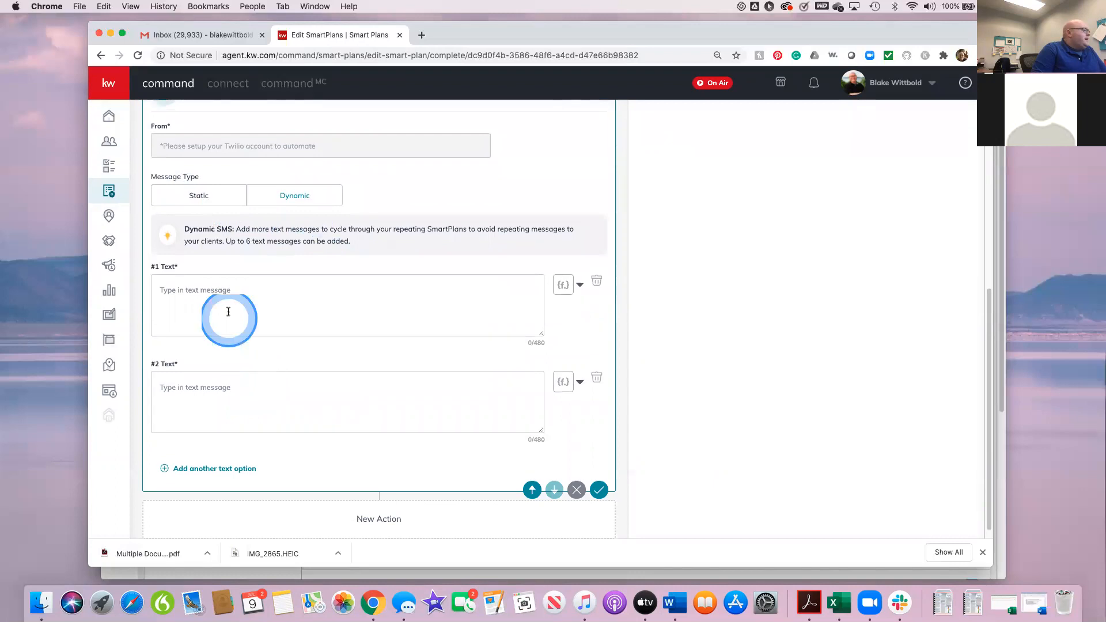
{"action": "left_click", "coordinate": [213, 471]}
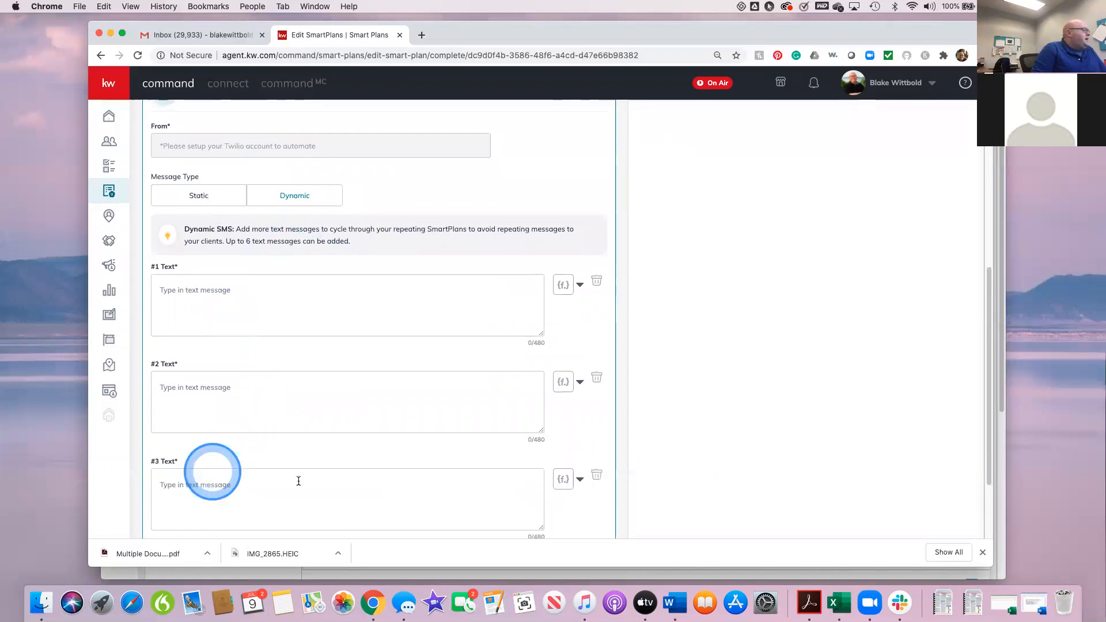
{"action": "scroll", "coordinate": [293, 476], "scroll_direction": "down", "scroll_amount": 3}
{"action": "left_click", "coordinate": [220, 464]}
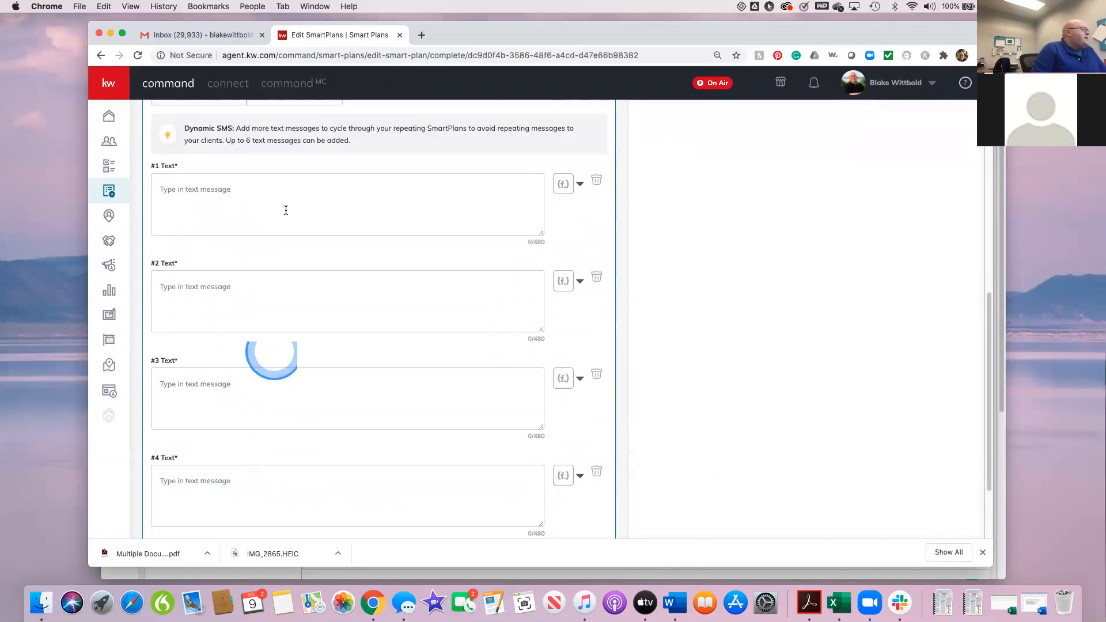
{"action": "scroll", "coordinate": [333, 489], "scroll_direction": "down", "scroll_amount": 1}
{"action": "scroll", "coordinate": [333, 489], "scroll_direction": "down", "scroll_amount": 3}
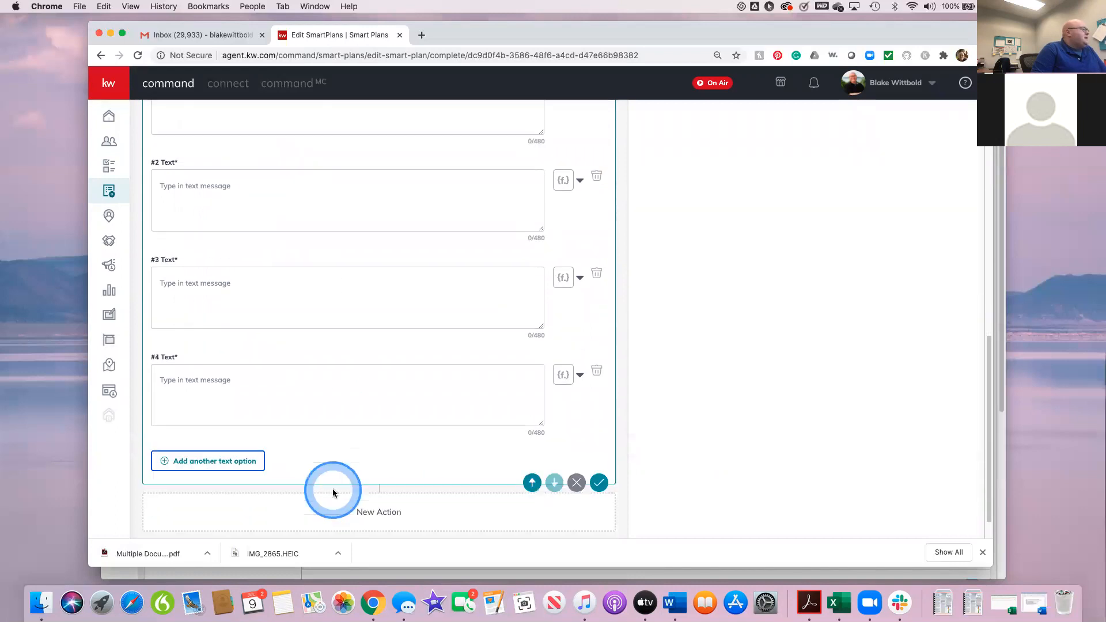
{"action": "scroll", "coordinate": [236, 402], "scroll_direction": "up", "scroll_amount": 12}
Step: Set the #2 step's message type to Static and begin its text with "Thanks for contacting me"
{"action": "left_click", "coordinate": [206, 413]}
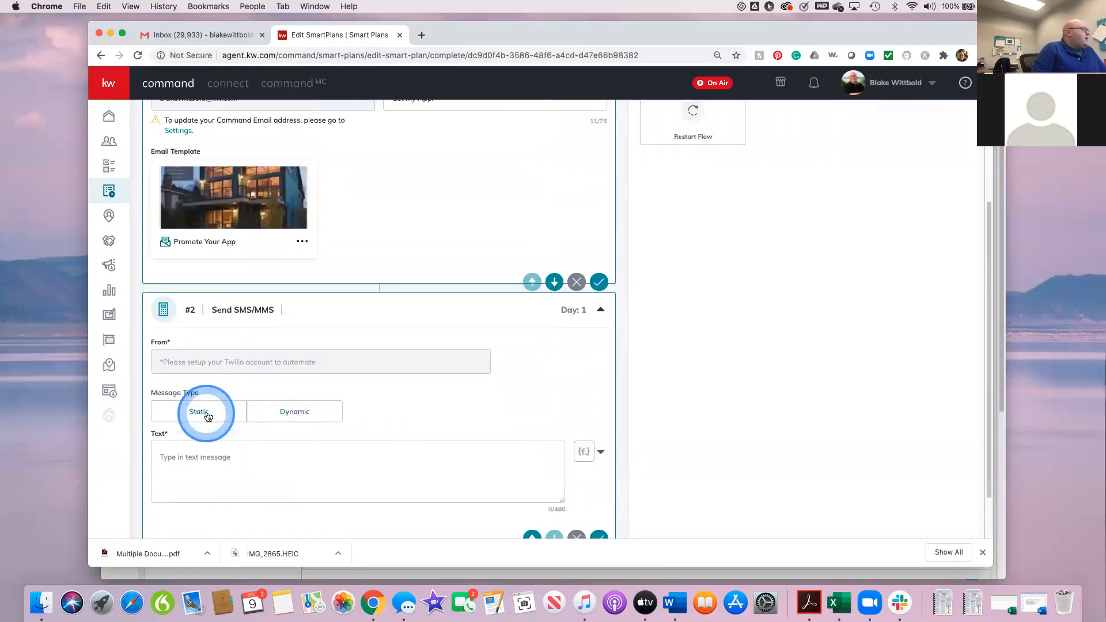
{"action": "scroll", "coordinate": [334, 454], "scroll_direction": "down", "scroll_amount": 2}
{"action": "left_click", "coordinate": [238, 401]}
{"action": "type", "text": "Thanks"}
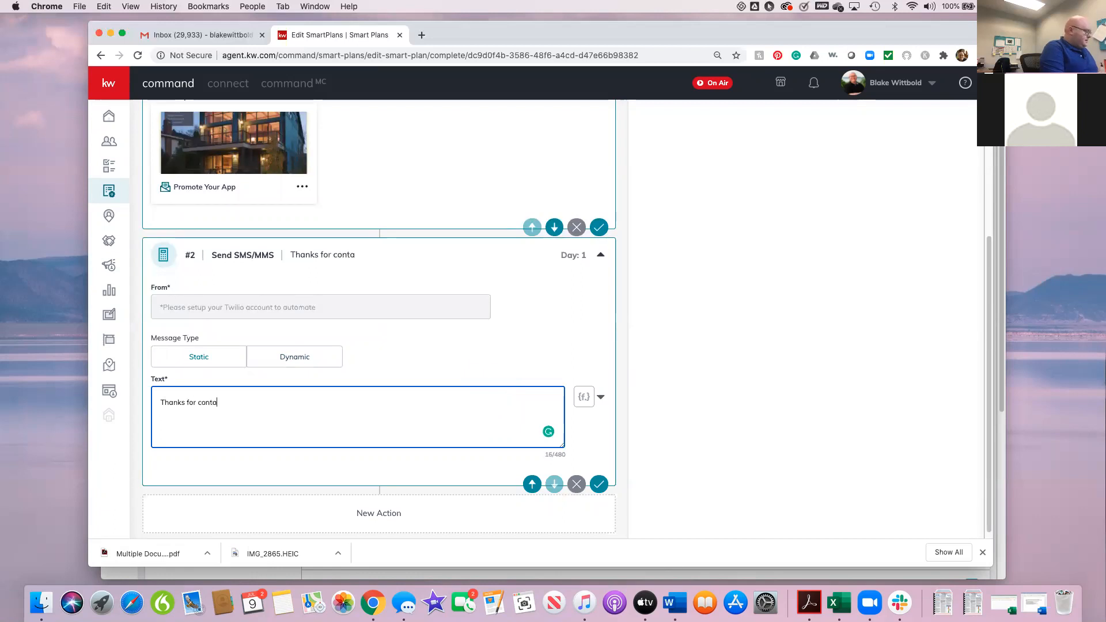
{"action": "type", "text": "for contacting me"}
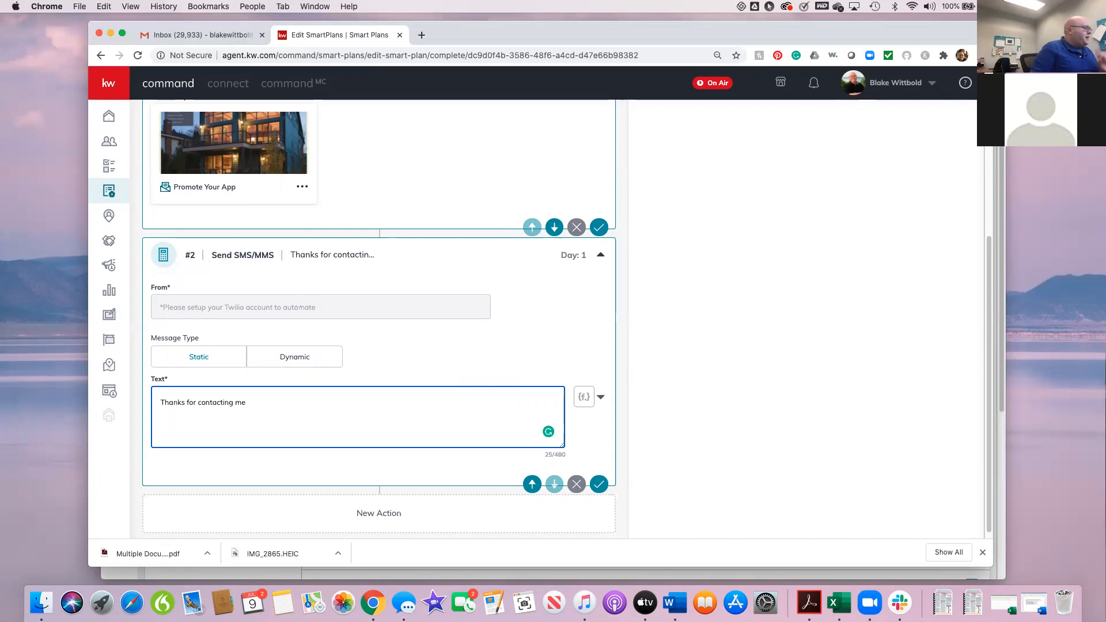
Step: Insert the contact.first.name merge field after the #2 message's opening and continue with ", Is there anything I can help with?"
{"action": "left_click", "coordinate": [583, 400]}
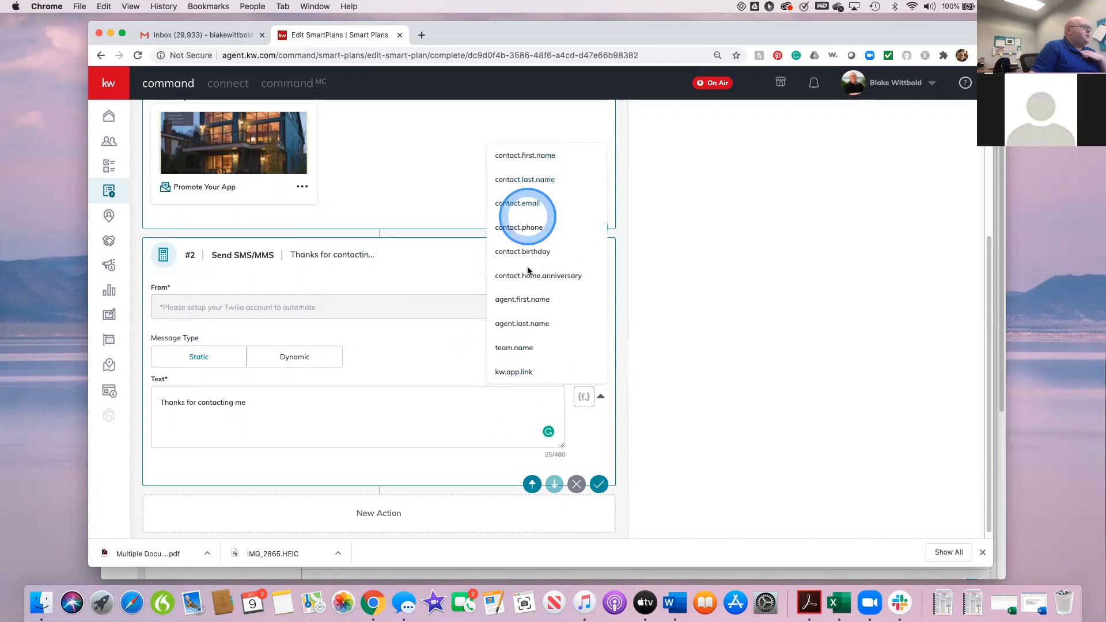
{"action": "left_click", "coordinate": [523, 155]}
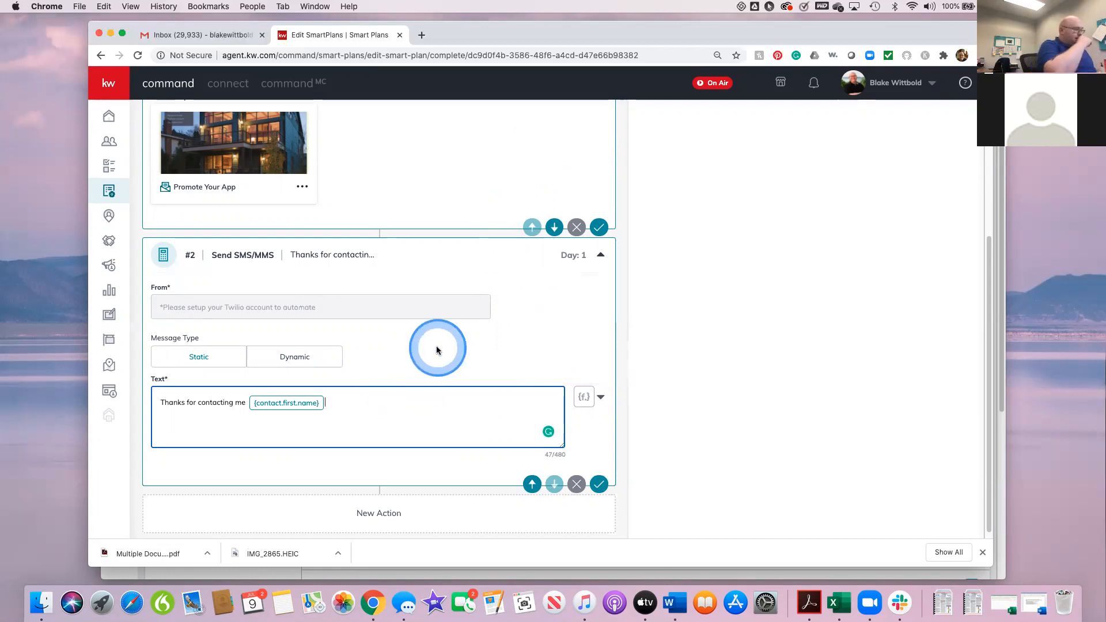
{"action": "type", "text": ", "}
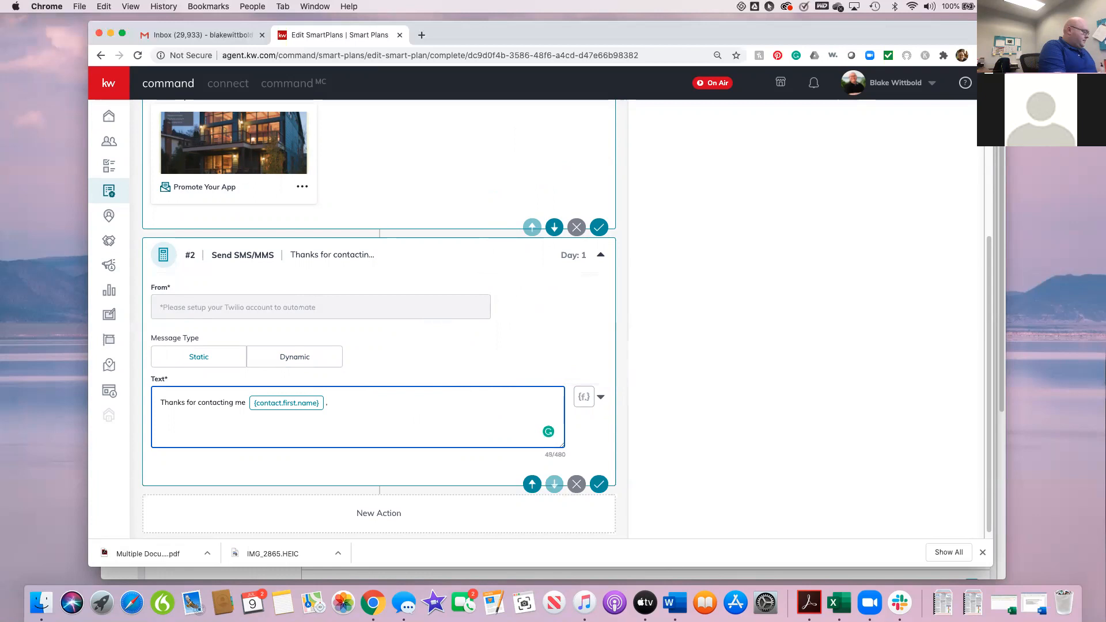
{"action": "type", "text": "Is there anything i can he"}
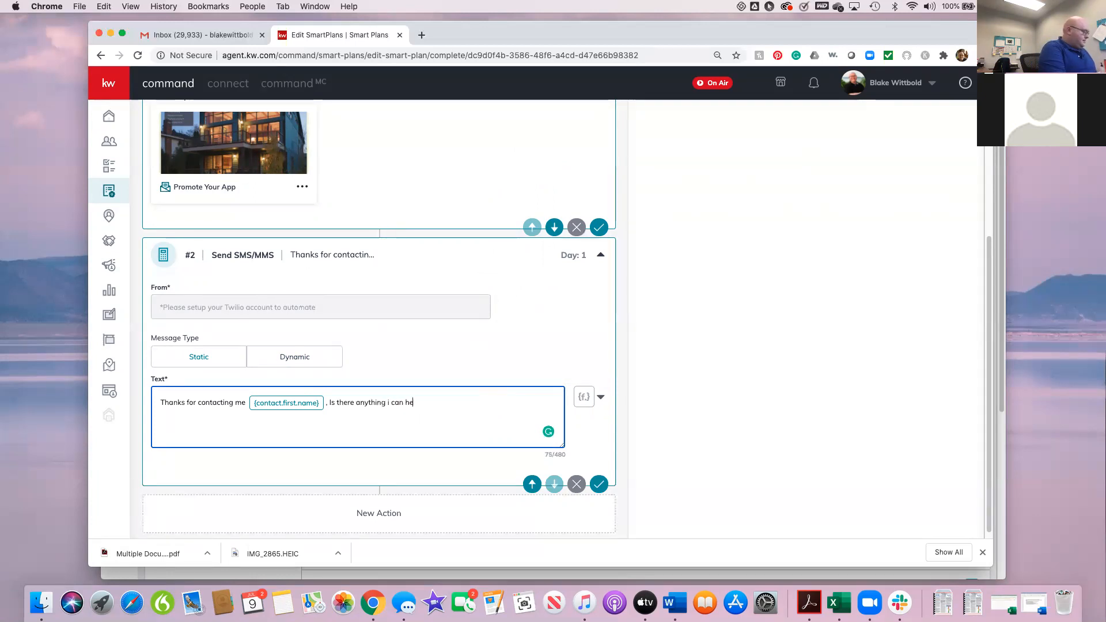
{"action": "type", "text": "lp with?"}
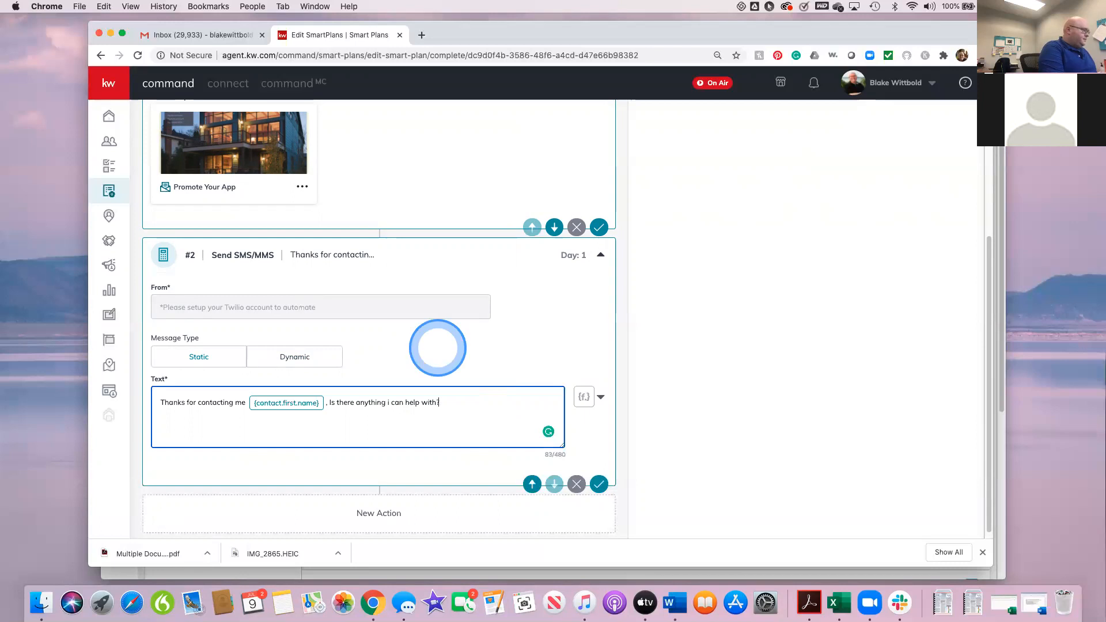
{"action": "left_click", "coordinate": [391, 401]}
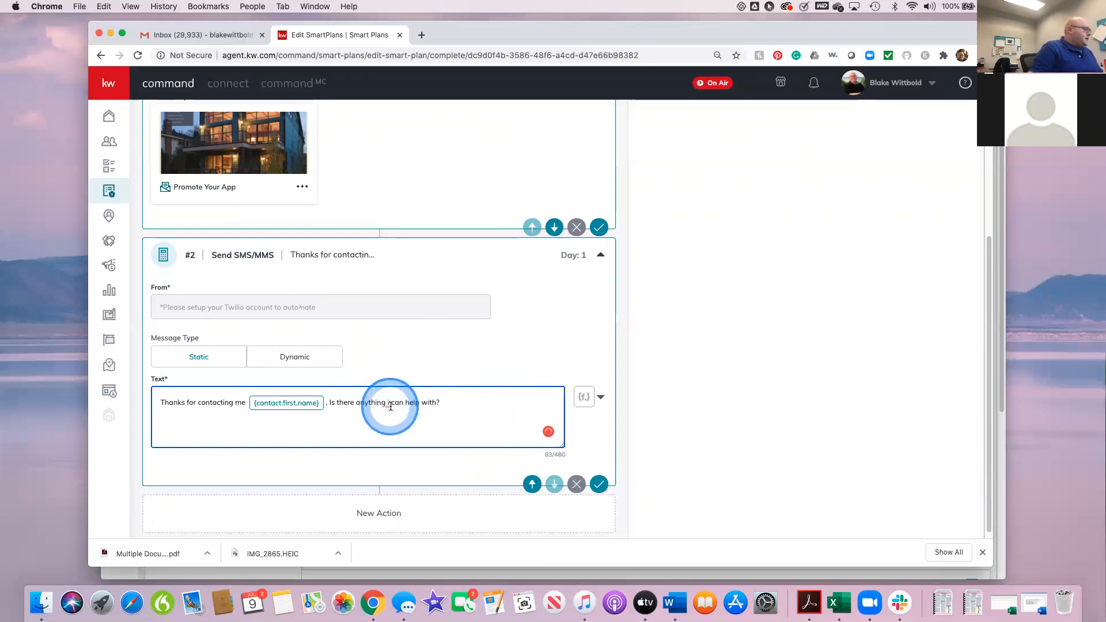
{"action": "key", "text": "BackSpace"}
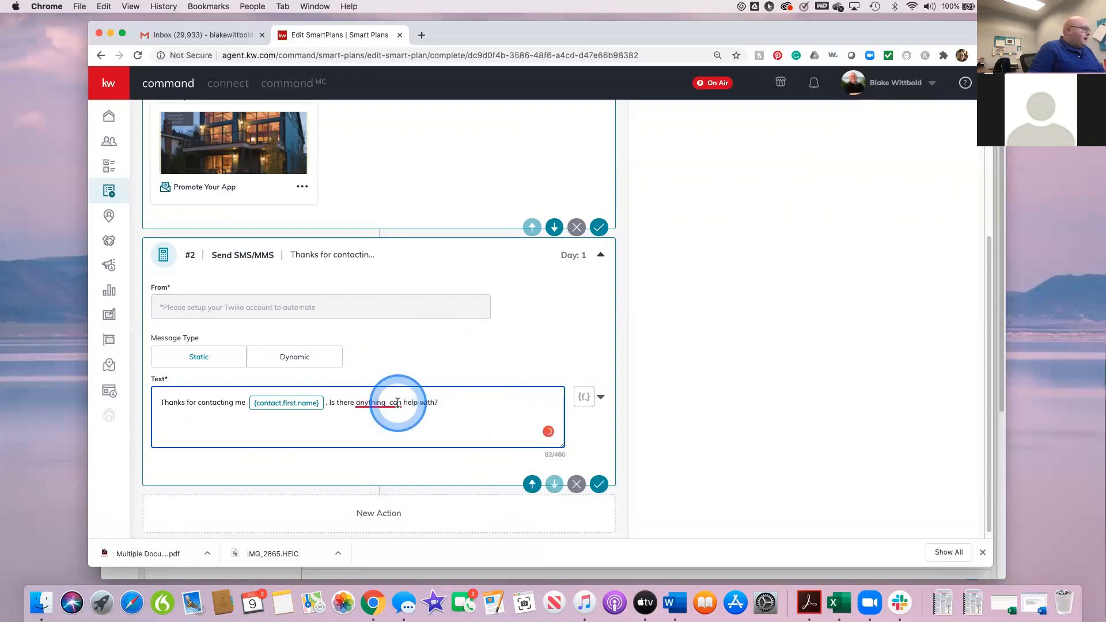
{"action": "type", "text": "I"}
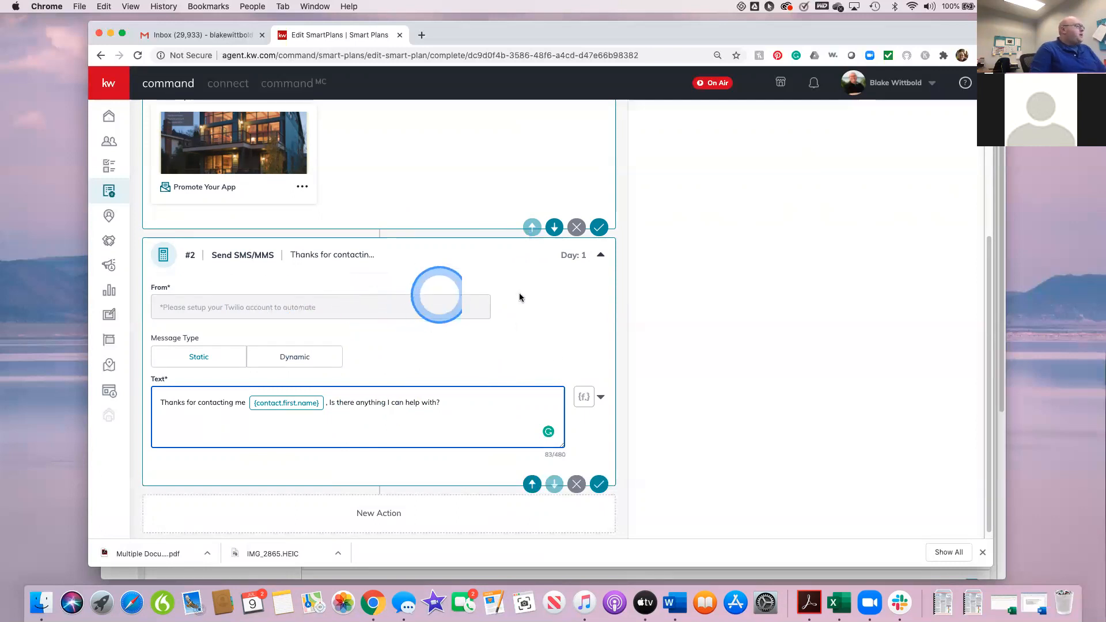
Step: Save the #2 SMS step and reopen its details
{"action": "left_click", "coordinate": [597, 487]}
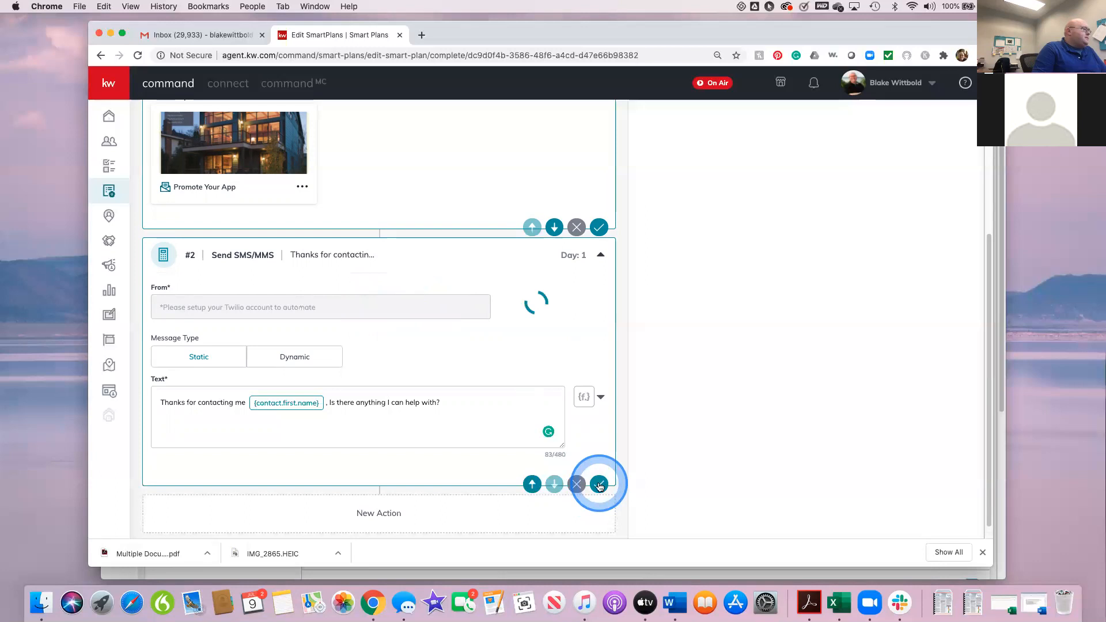
{"action": "left_click", "coordinate": [599, 253]}
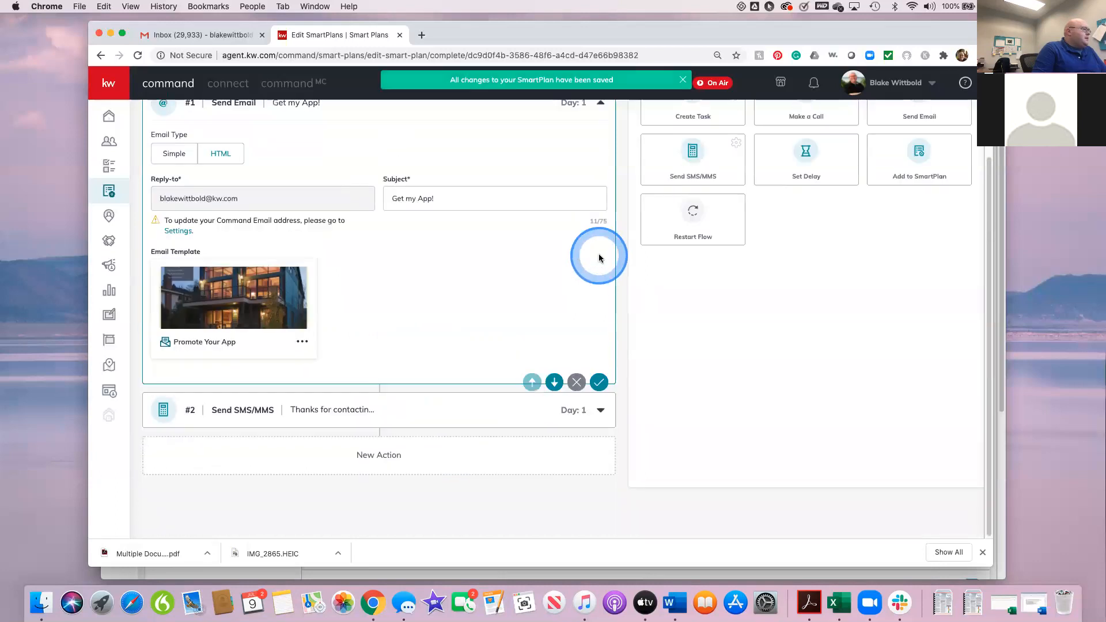
{"action": "left_click", "coordinate": [599, 409]}
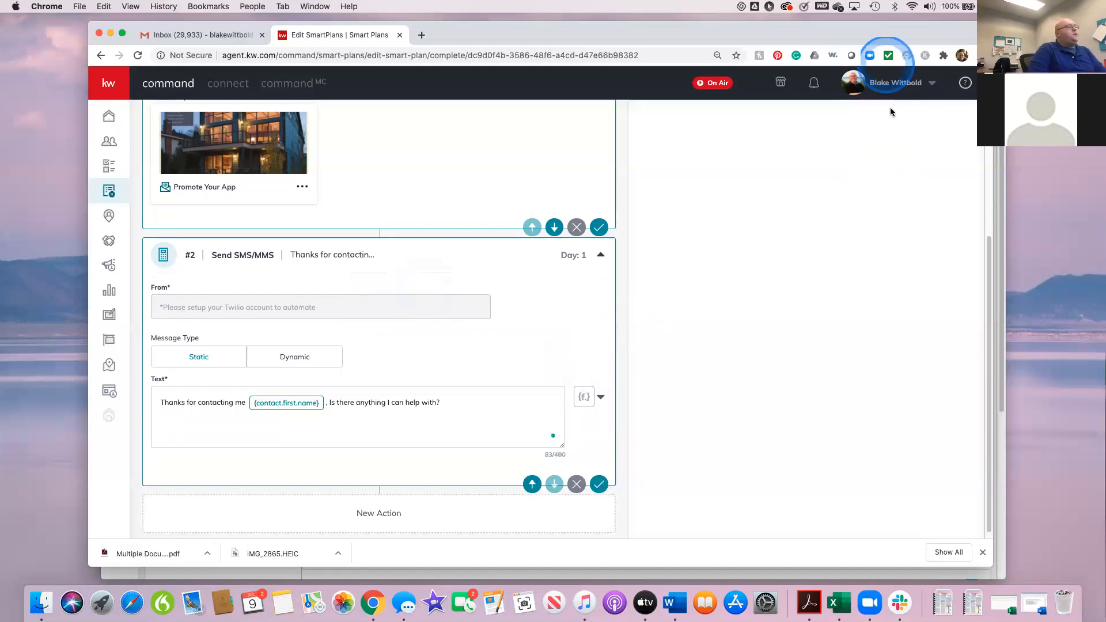
Step: Open the account settings and start connecting a Twilio account from the Productivity applications
{"action": "left_click", "coordinate": [893, 84]}
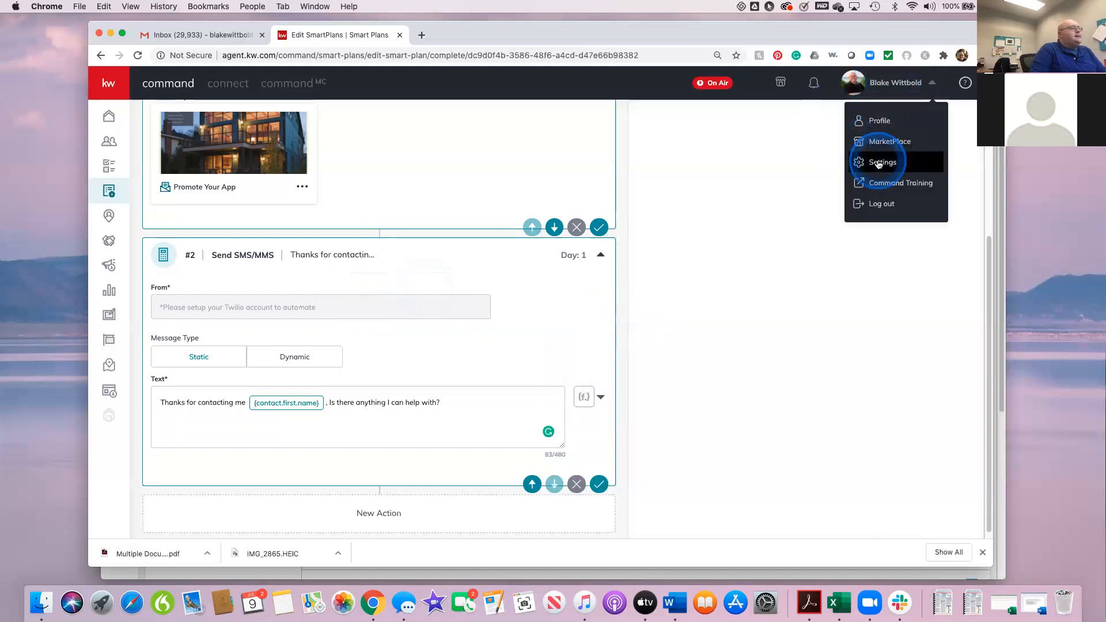
{"action": "left_click", "coordinate": [879, 163]}
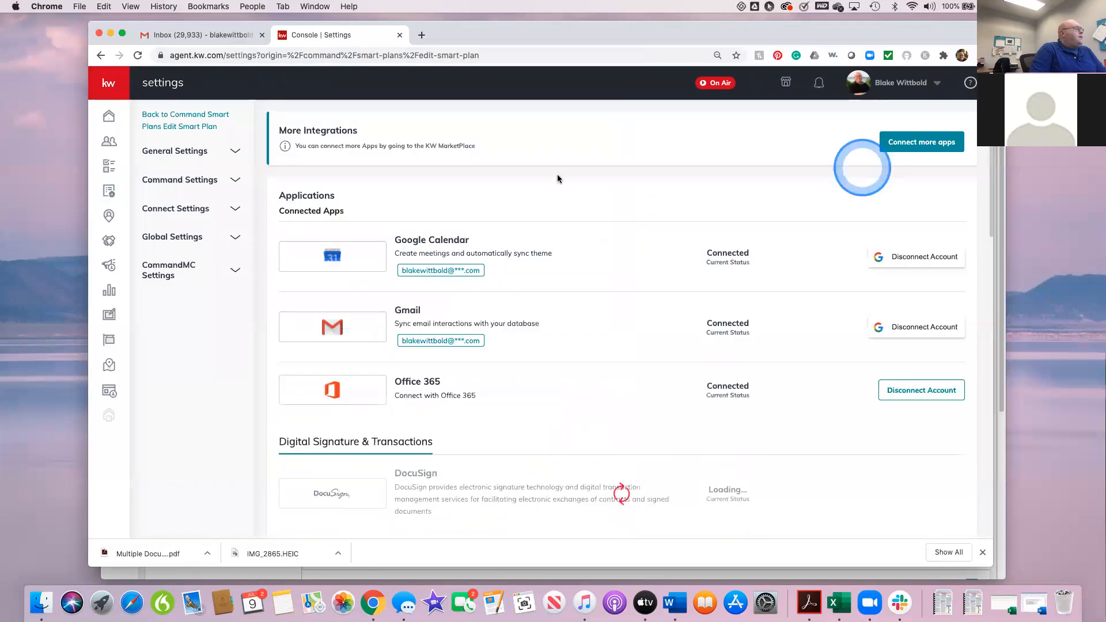
{"action": "scroll", "coordinate": [582, 417], "scroll_direction": "down", "scroll_amount": 3}
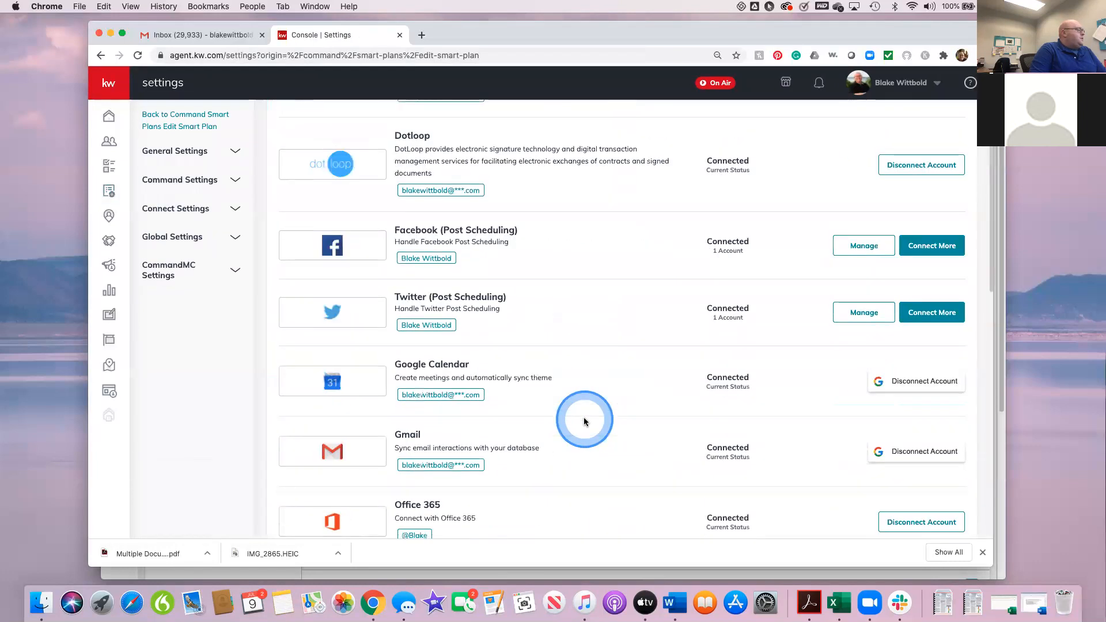
{"action": "scroll", "coordinate": [584, 421], "scroll_direction": "down", "scroll_amount": 4}
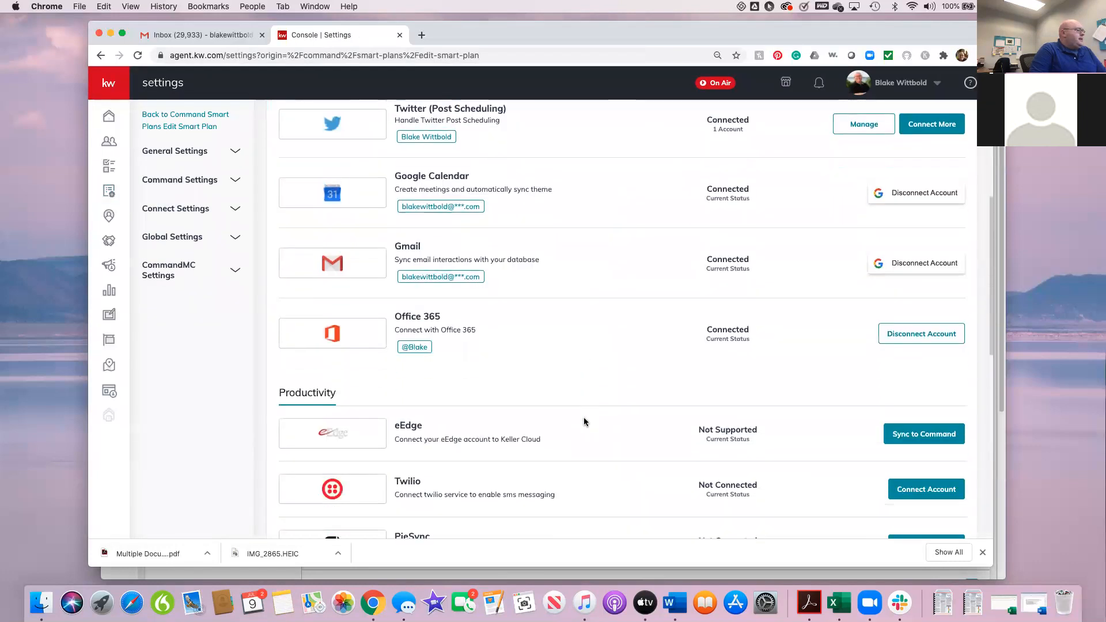
{"action": "scroll", "coordinate": [582, 421], "scroll_direction": "down", "scroll_amount": 1}
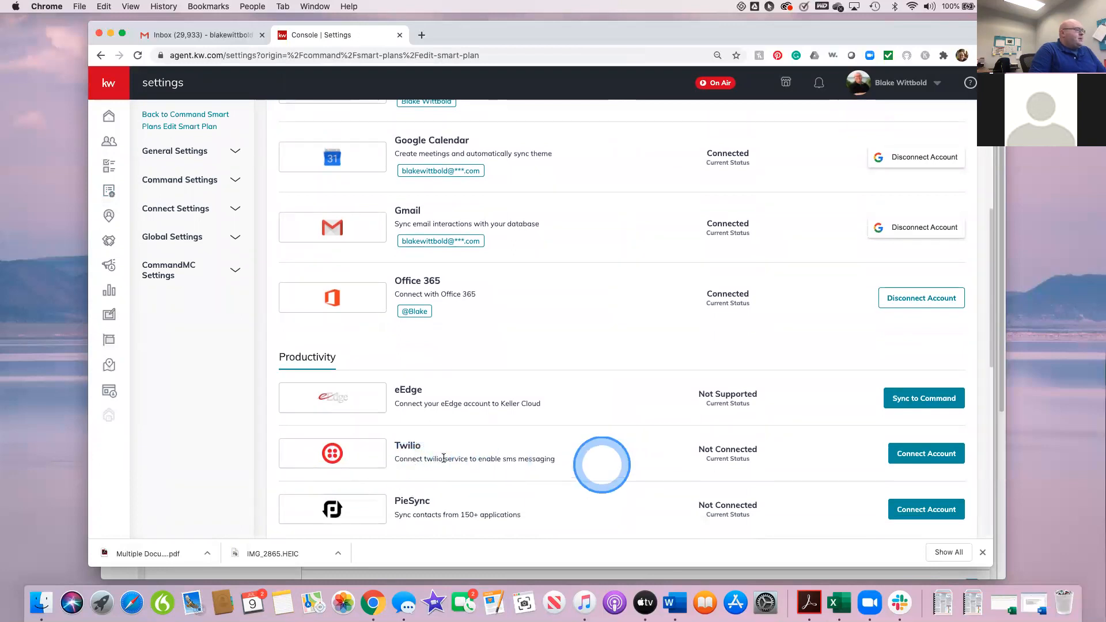
{"action": "left_click", "coordinate": [912, 455]}
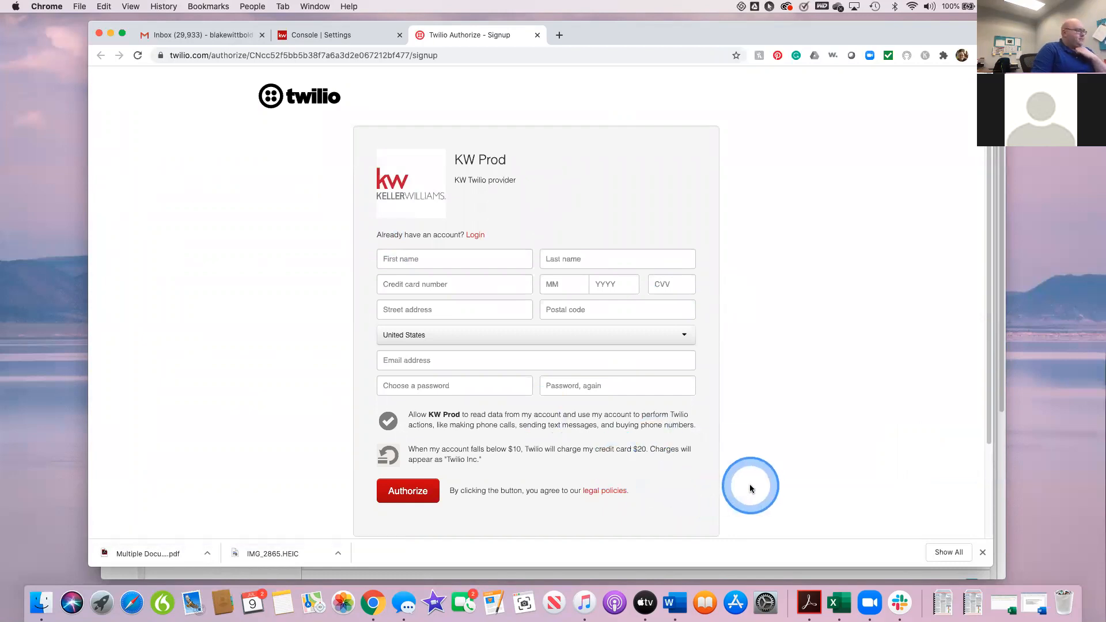
Step: Review the fields and authorization terms on the Twilio signup form and close its page without signing up
{"action": "scroll", "coordinate": [748, 484], "scroll_direction": "down", "scroll_amount": 2}
{"action": "scroll", "coordinate": [750, 488], "scroll_direction": "down", "scroll_amount": 1}
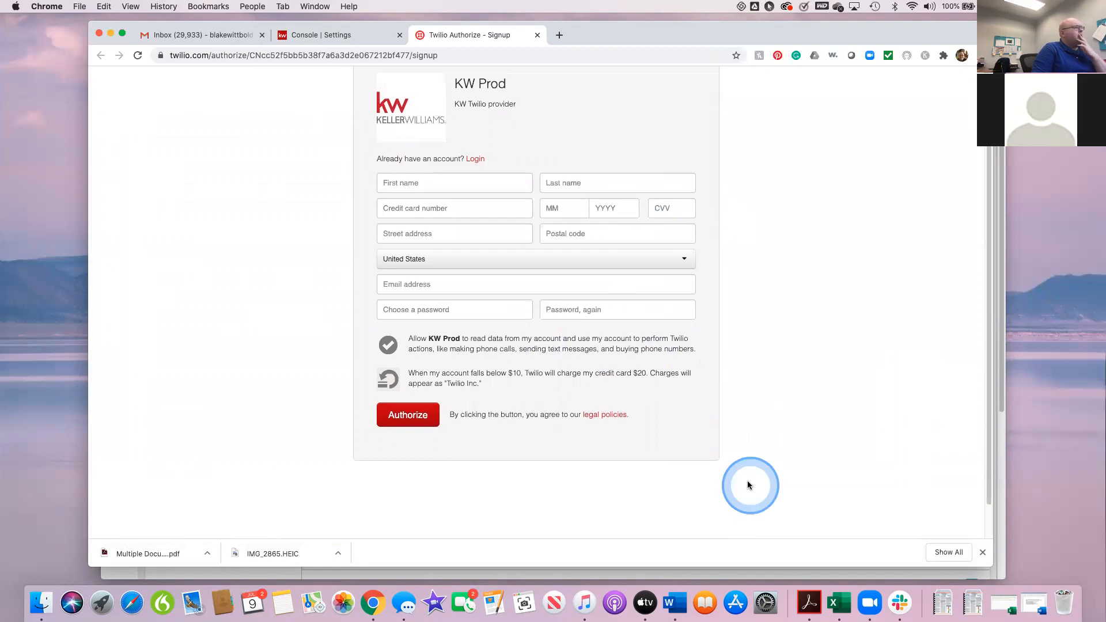
{"action": "scroll", "coordinate": [748, 484], "scroll_direction": "up", "scroll_amount": 1}
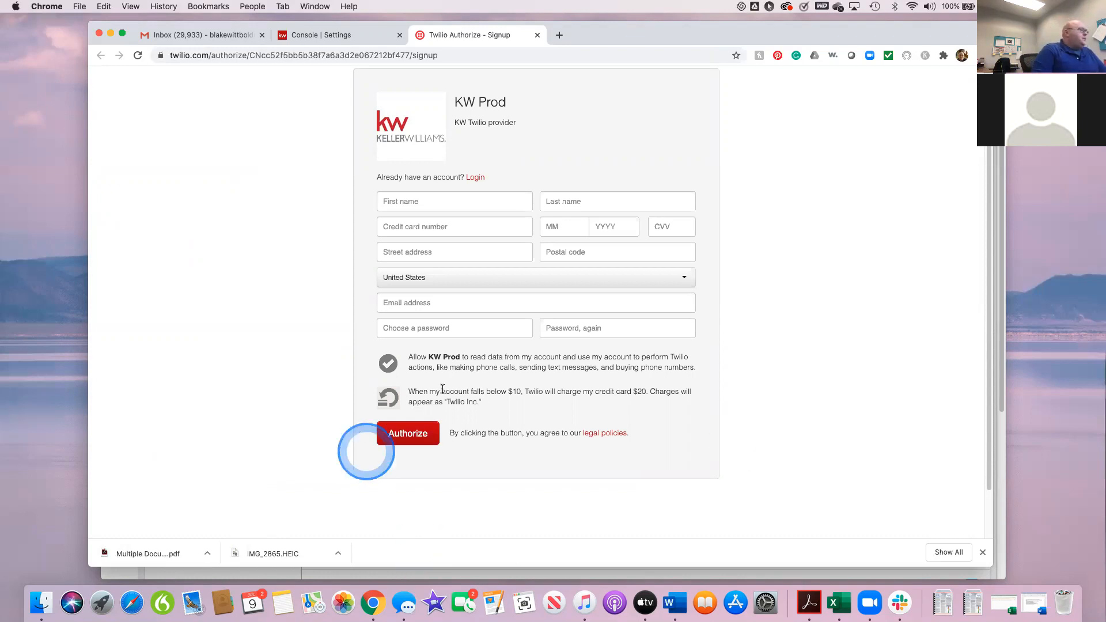
{"action": "scroll", "coordinate": [494, 385], "scroll_direction": "up", "scroll_amount": 1}
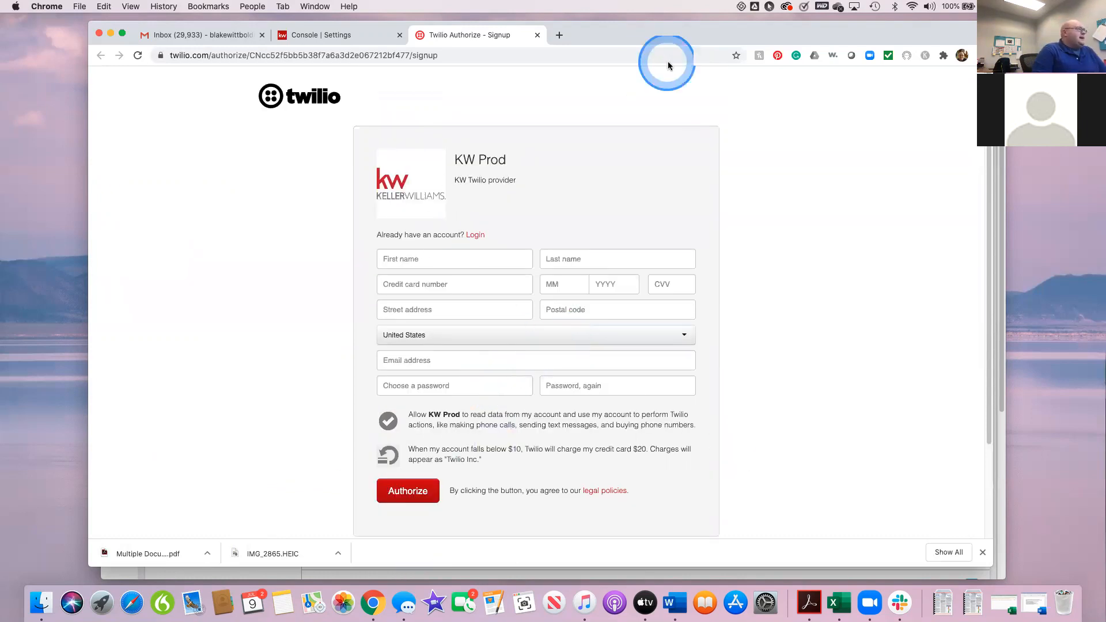
{"action": "left_click_drag", "start_coordinate": [888, 33], "coordinate": [900, 97]}
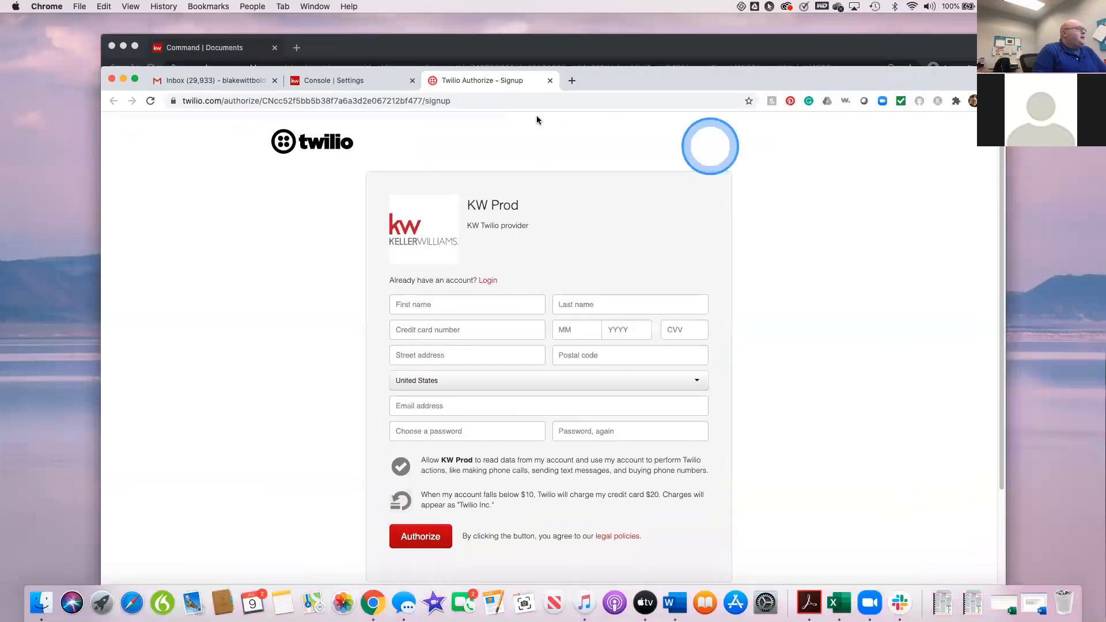
{"action": "left_click", "coordinate": [550, 83]}
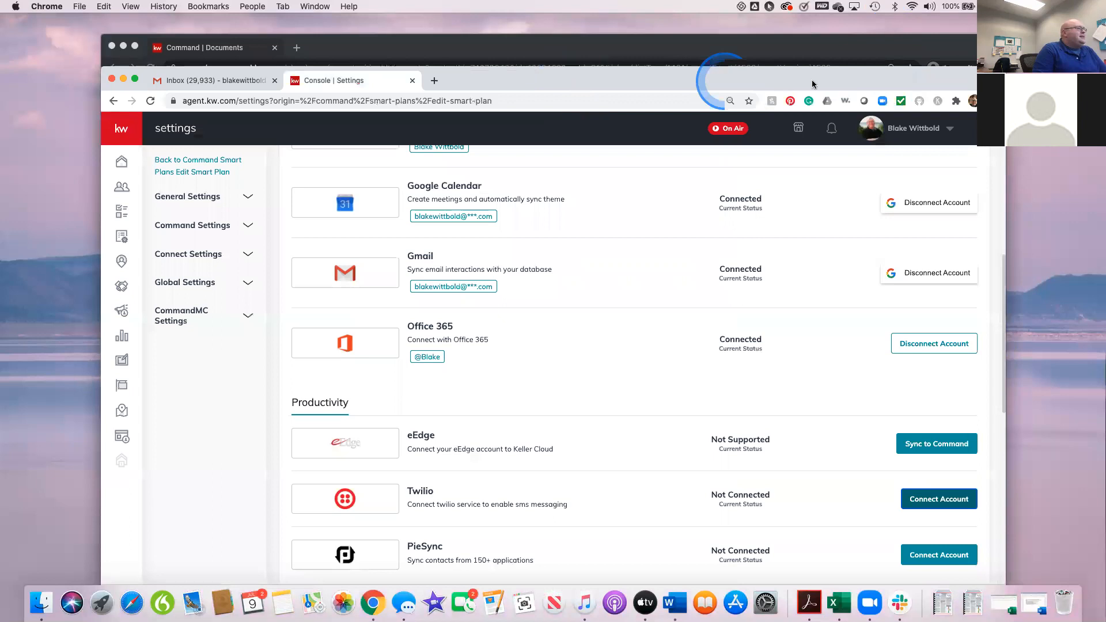
{"action": "left_click_drag", "start_coordinate": [880, 81], "coordinate": [883, 59]}
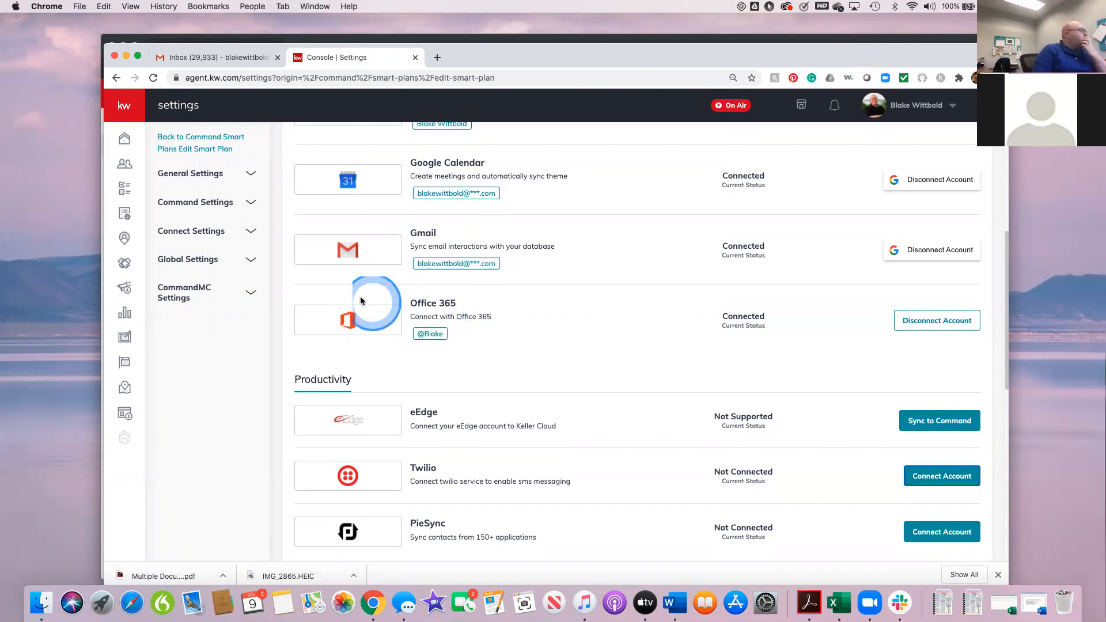
Step: Go back to My SmartPlans, preview the Class 7/9/20 plan's steps and open the plan for editing, dismissing the Twilio notice
{"action": "left_click", "coordinate": [129, 217]}
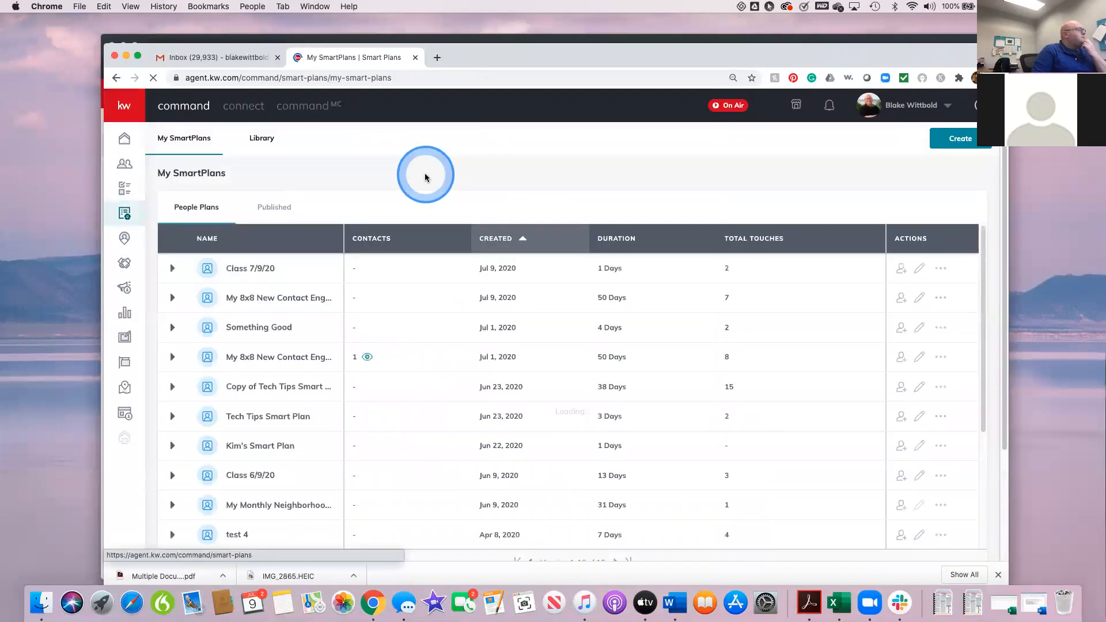
{"action": "left_click", "coordinate": [248, 265]}
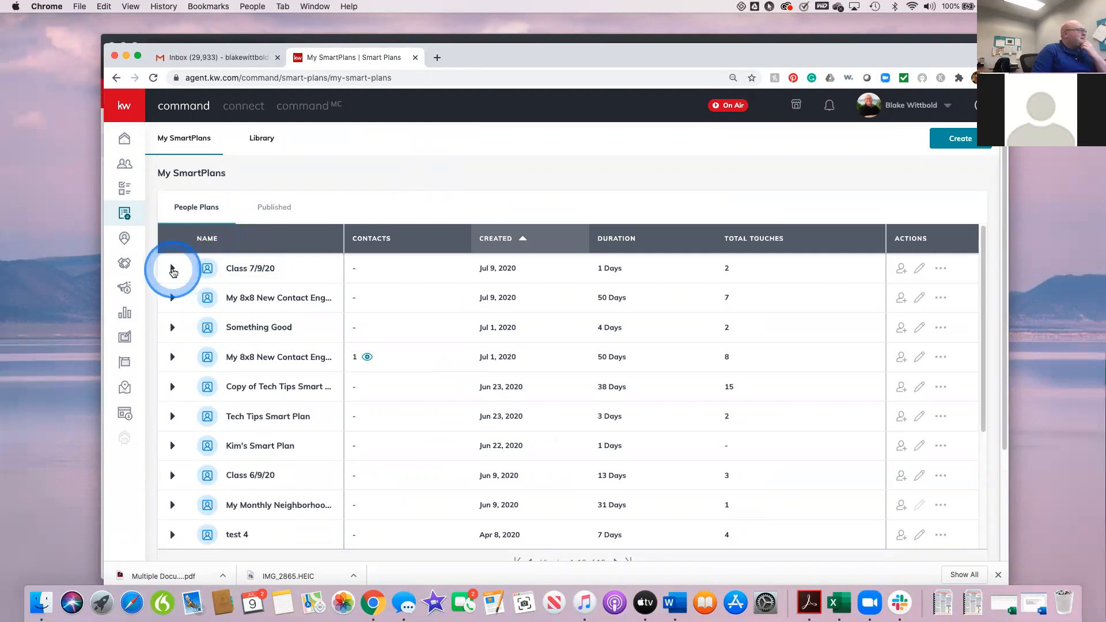
{"action": "left_click", "coordinate": [172, 270]}
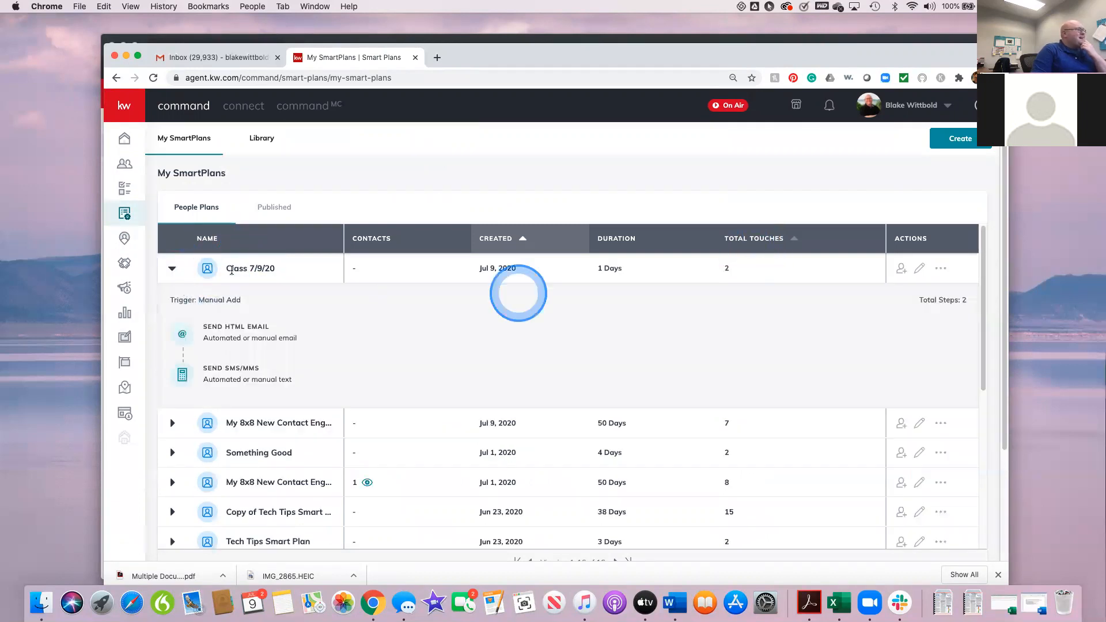
{"action": "left_click", "coordinate": [173, 270]}
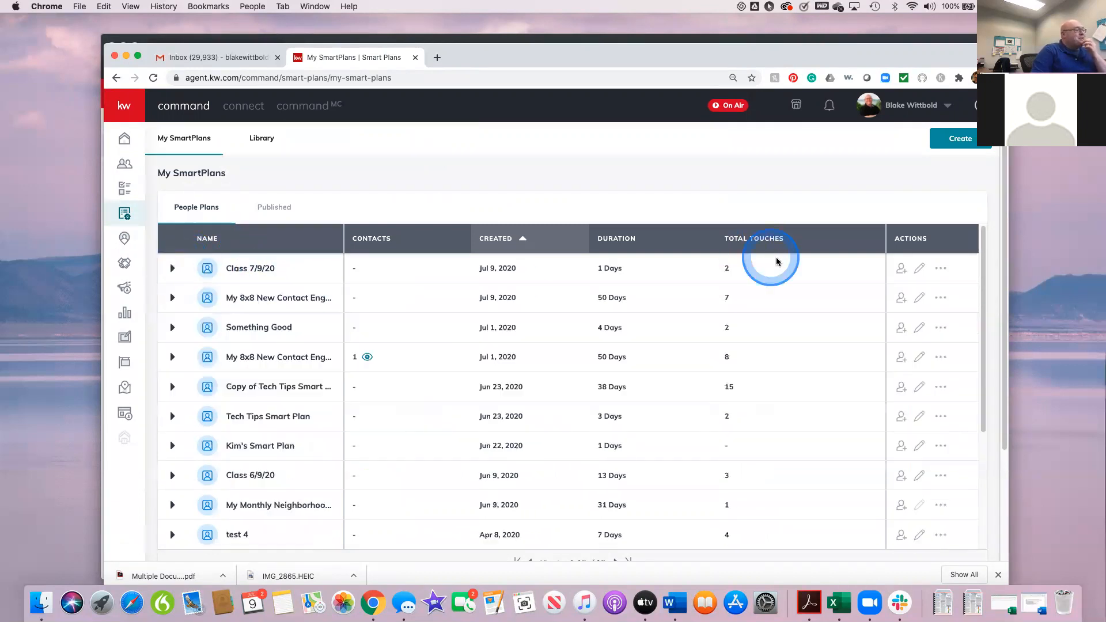
{"action": "left_click", "coordinate": [918, 268]}
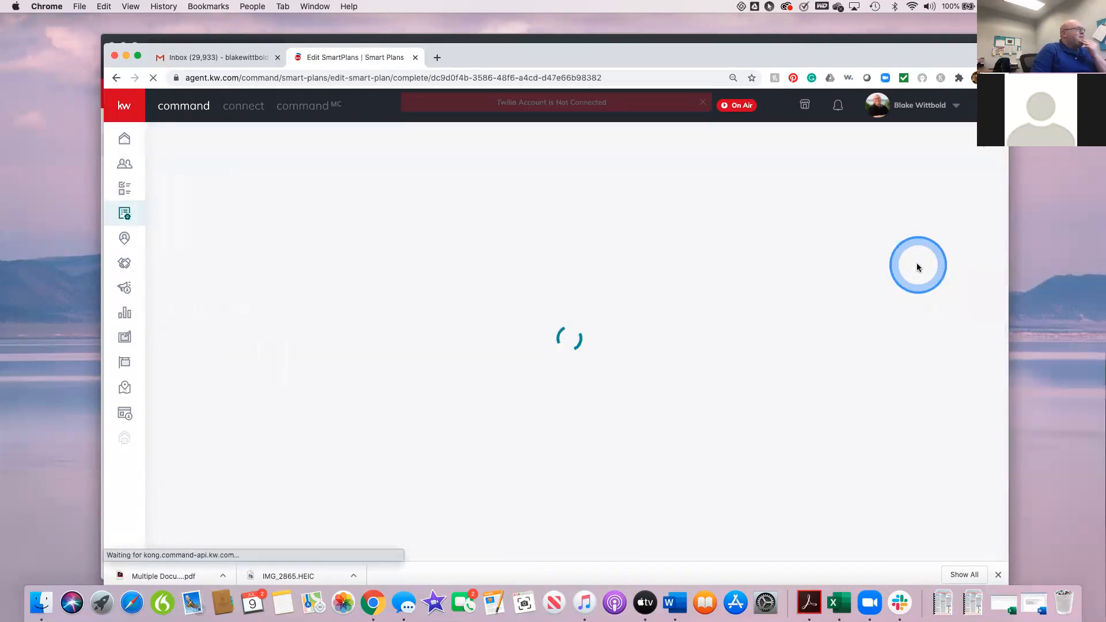
{"action": "left_click", "coordinate": [698, 104]}
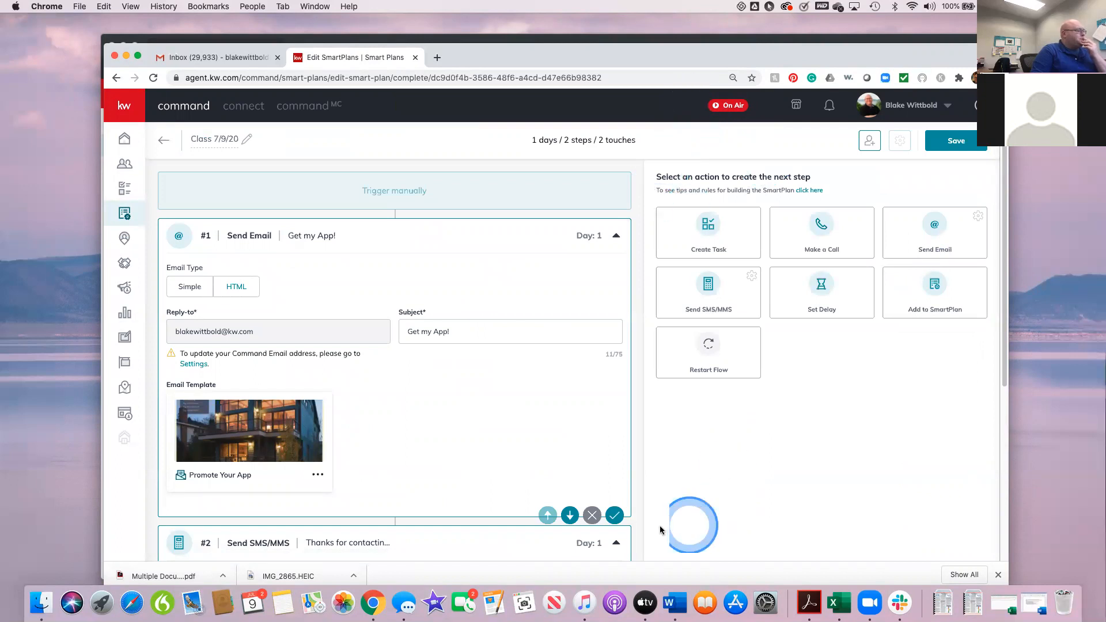
Step: Examine the details of the plan's #1 Send Email and #2 Send SMS/MMS steps
{"action": "scroll", "coordinate": [654, 524], "scroll_direction": "down", "scroll_amount": 2}
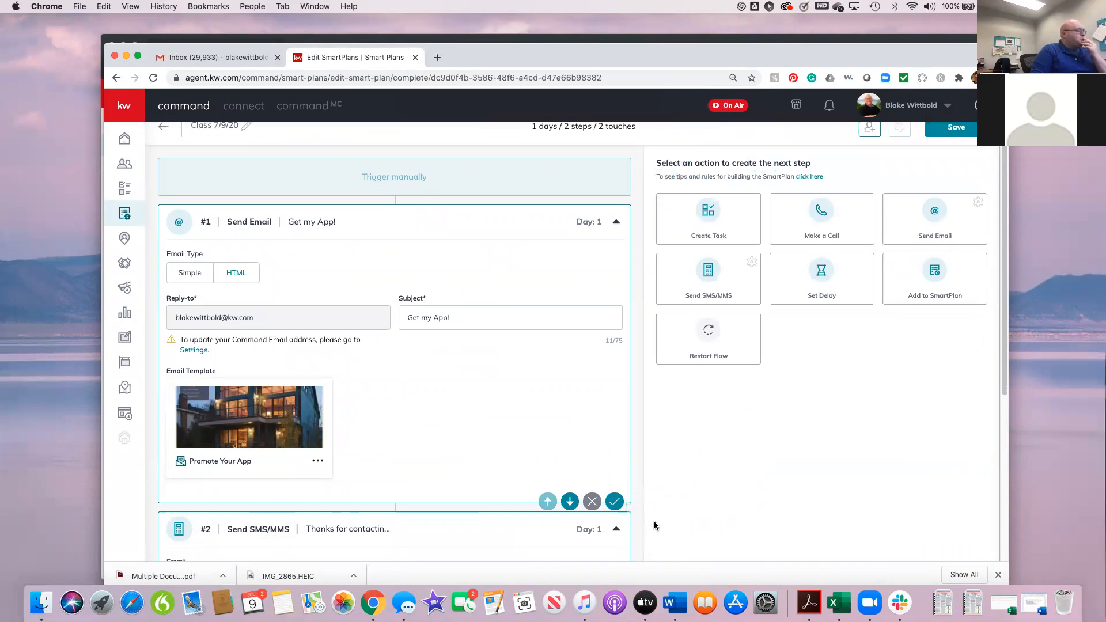
{"action": "scroll", "coordinate": [654, 524], "scroll_direction": "down", "scroll_amount": 1}
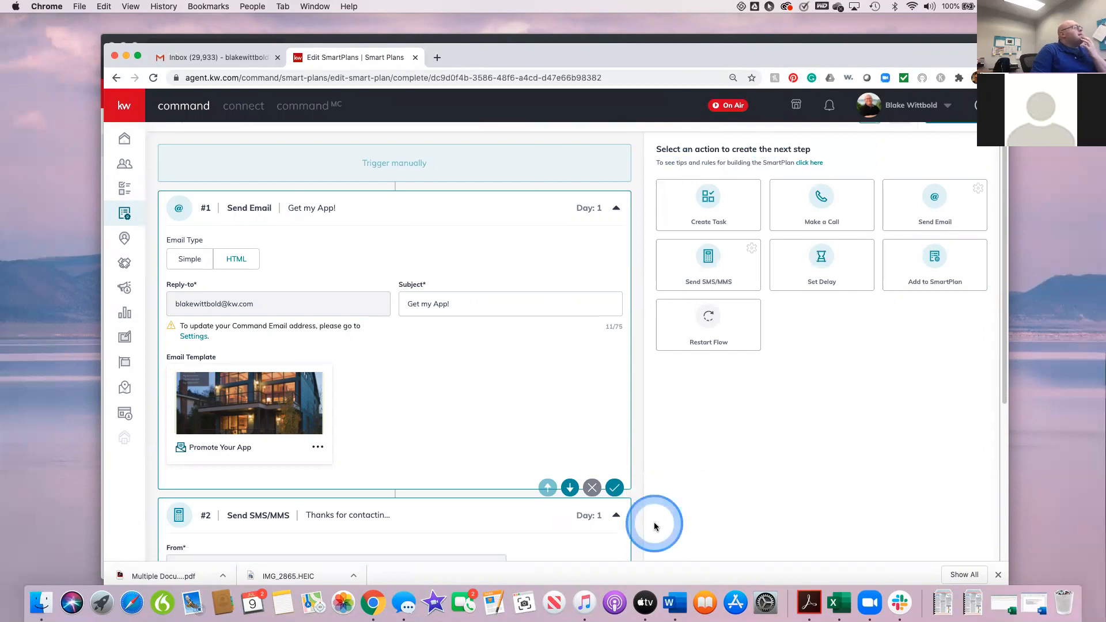
{"action": "scroll", "coordinate": [654, 526], "scroll_direction": "down", "scroll_amount": 1}
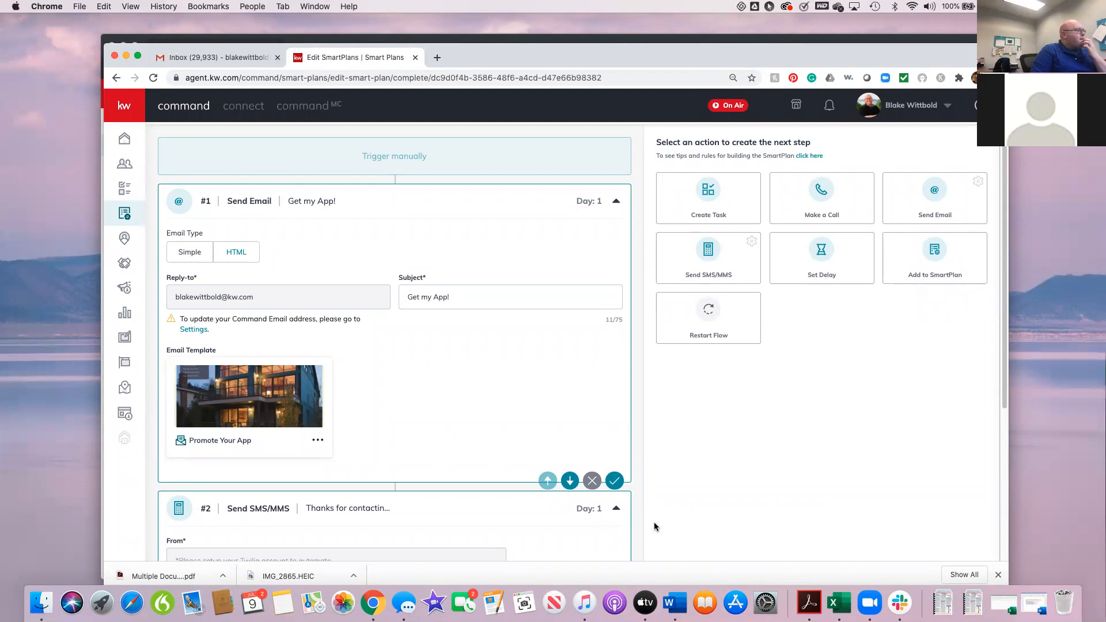
{"action": "scroll", "coordinate": [654, 524], "scroll_direction": "down", "scroll_amount": 2}
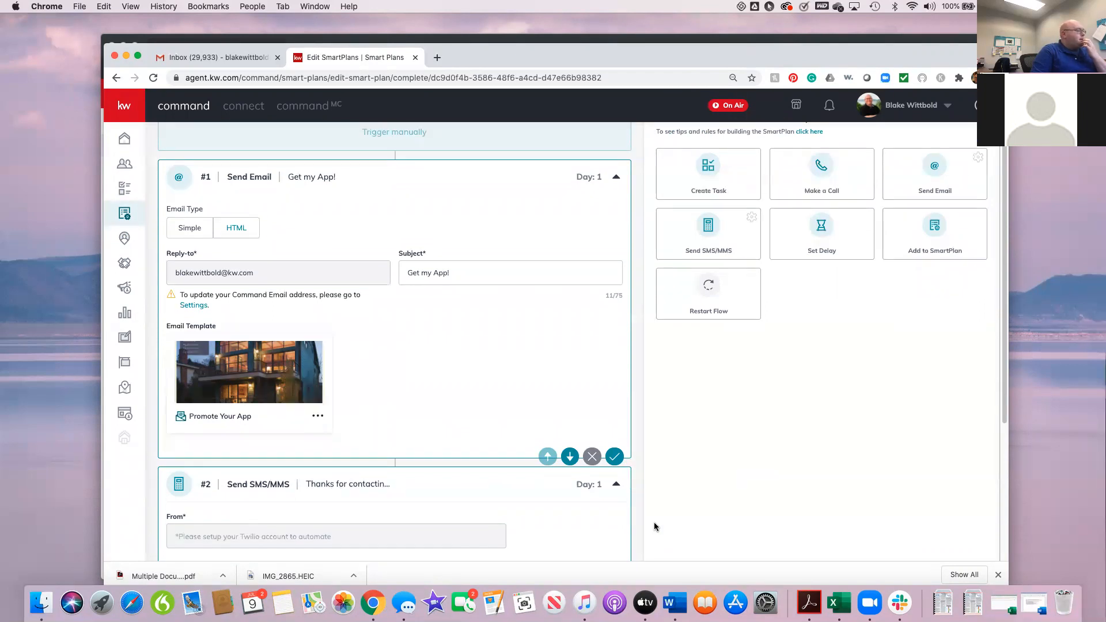
{"action": "scroll", "coordinate": [654, 526], "scroll_direction": "down", "scroll_amount": 2}
{"action": "scroll", "coordinate": [654, 526], "scroll_direction": "down", "scroll_amount": 5}
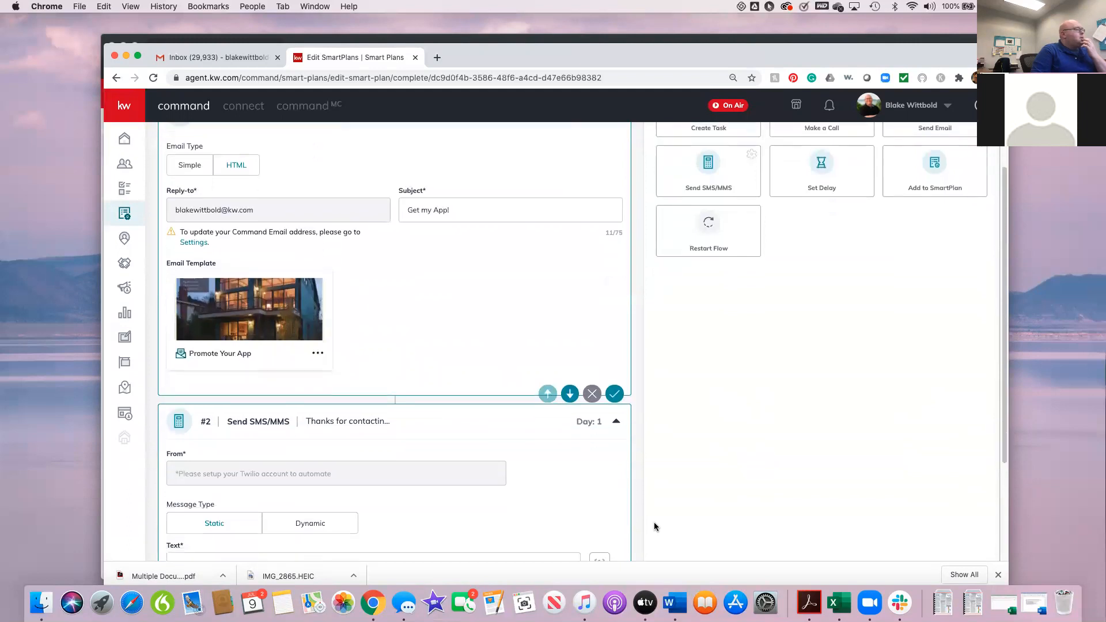
{"action": "scroll", "coordinate": [654, 523], "scroll_direction": "down", "scroll_amount": 9}
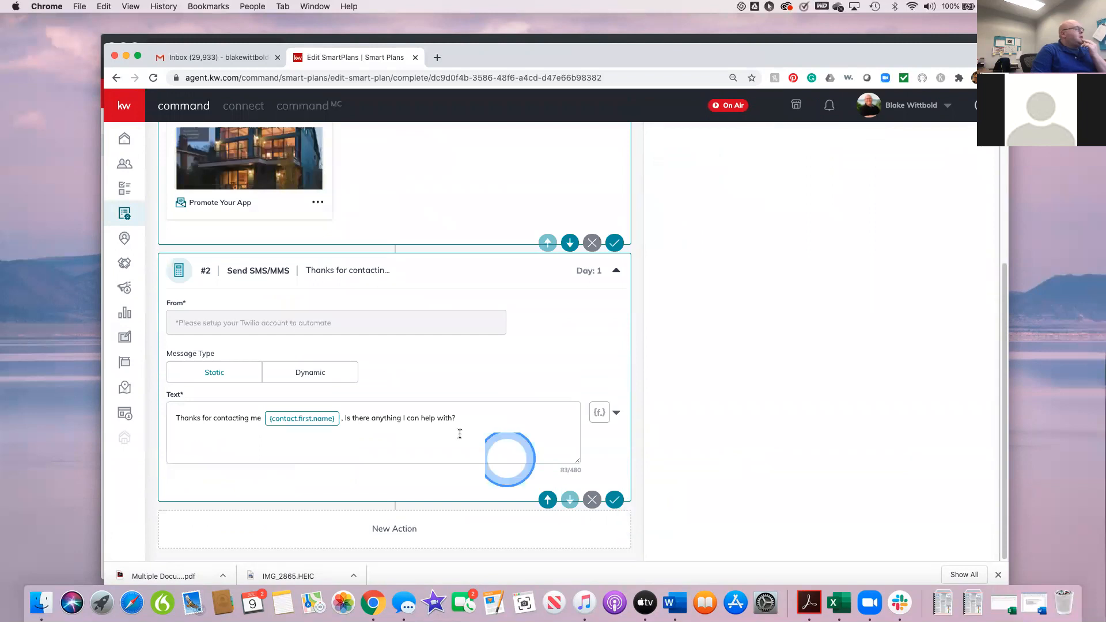
{"action": "scroll", "coordinate": [754, 464], "scroll_direction": "up", "scroll_amount": 10}
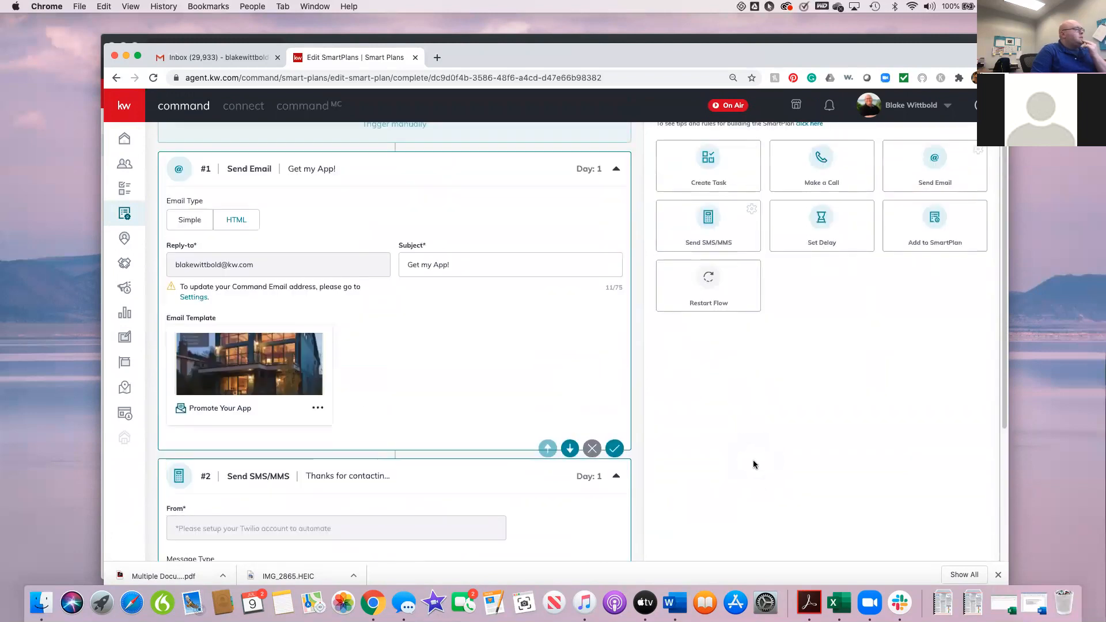
{"action": "scroll", "coordinate": [753, 463], "scroll_direction": "up", "scroll_amount": 3}
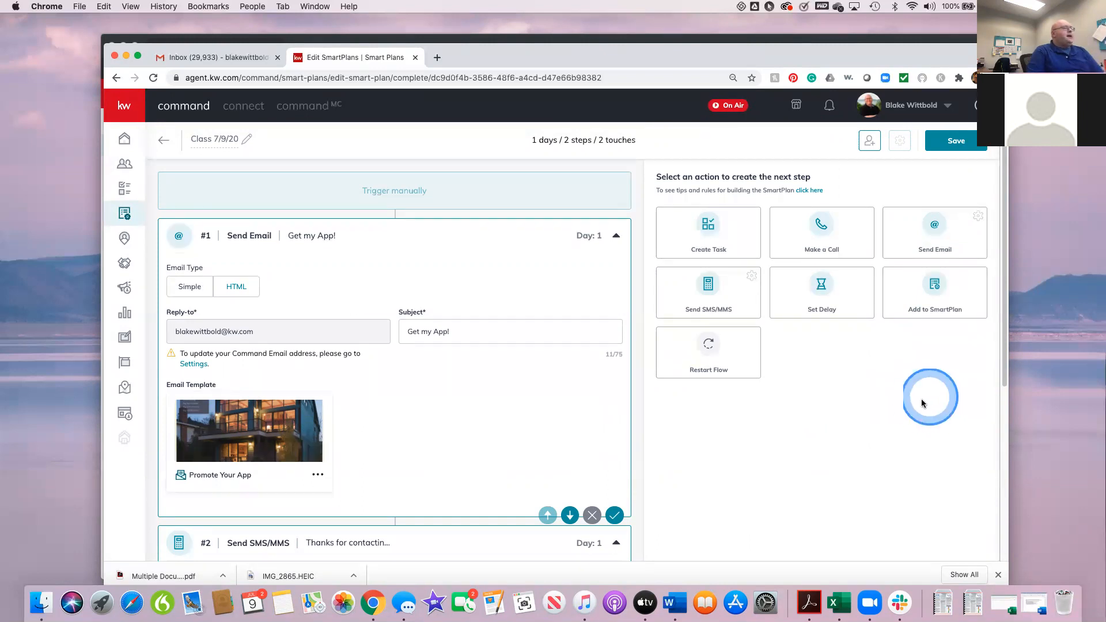
{"action": "left_click", "coordinate": [921, 399]}
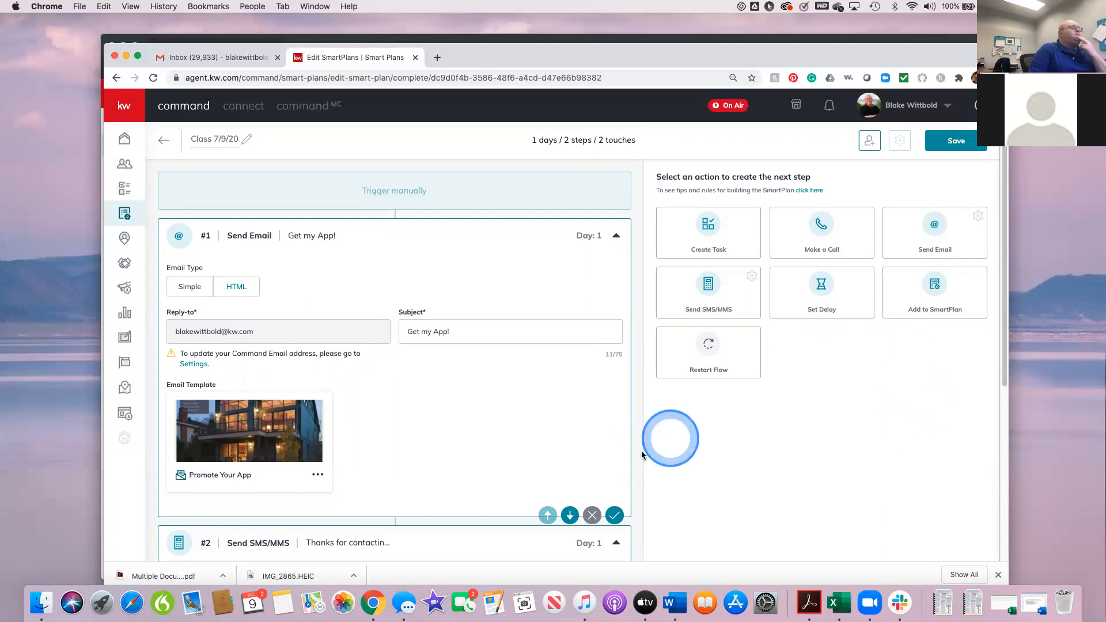
{"action": "scroll", "coordinate": [598, 470], "scroll_direction": "down", "scroll_amount": 1}
{"action": "scroll", "coordinate": [597, 470], "scroll_direction": "down", "scroll_amount": 5}
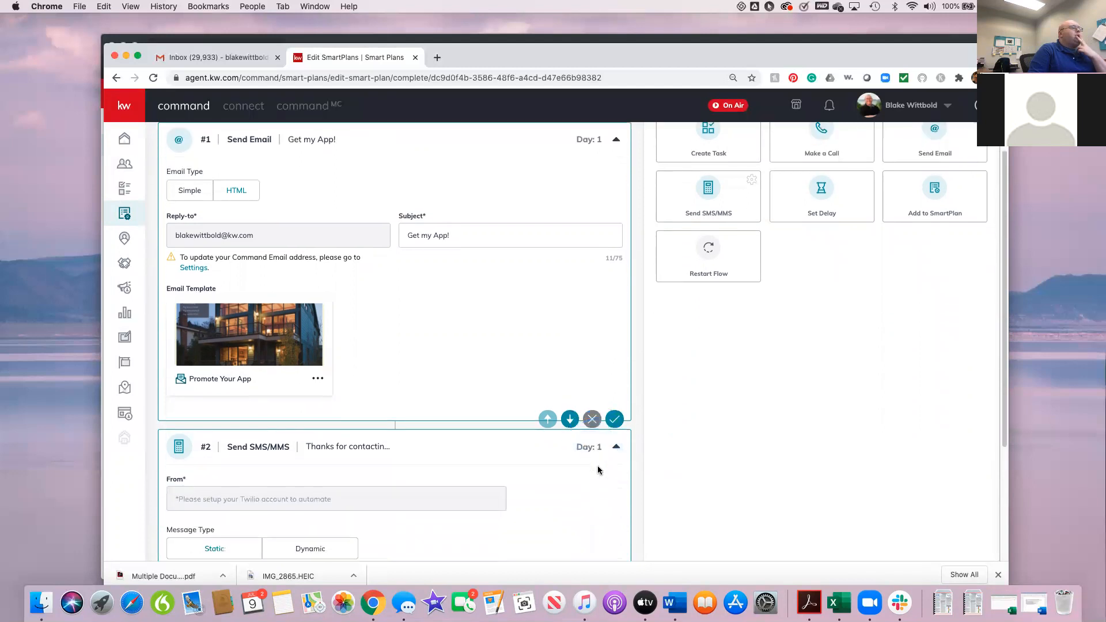
{"action": "scroll", "coordinate": [597, 465], "scroll_direction": "down", "scroll_amount": 4}
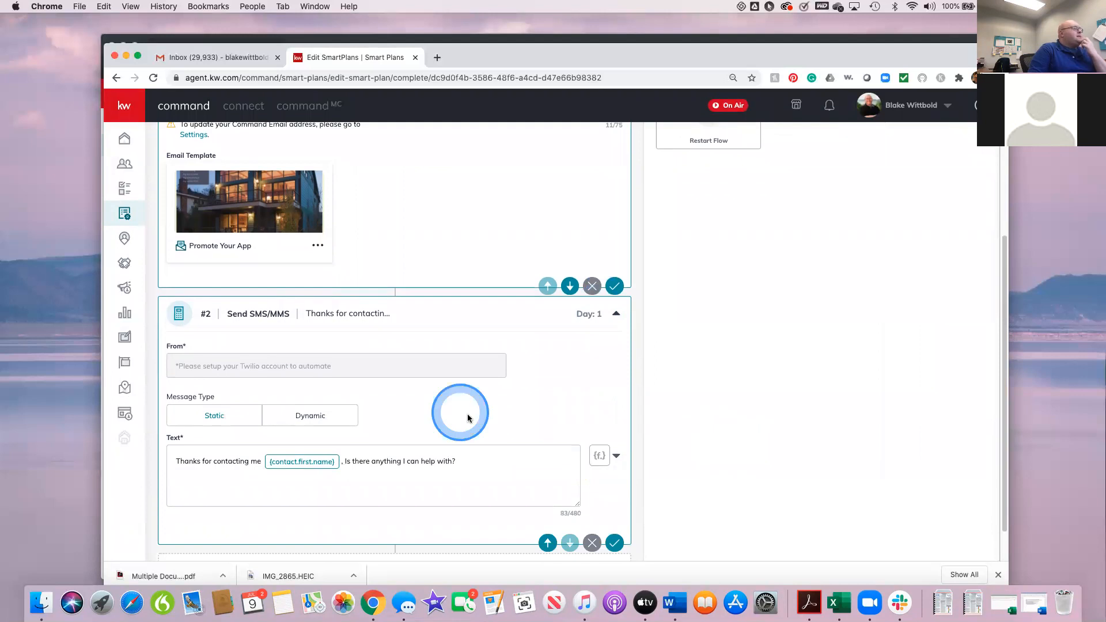
{"action": "scroll", "coordinate": [475, 414], "scroll_direction": "up", "scroll_amount": 5}
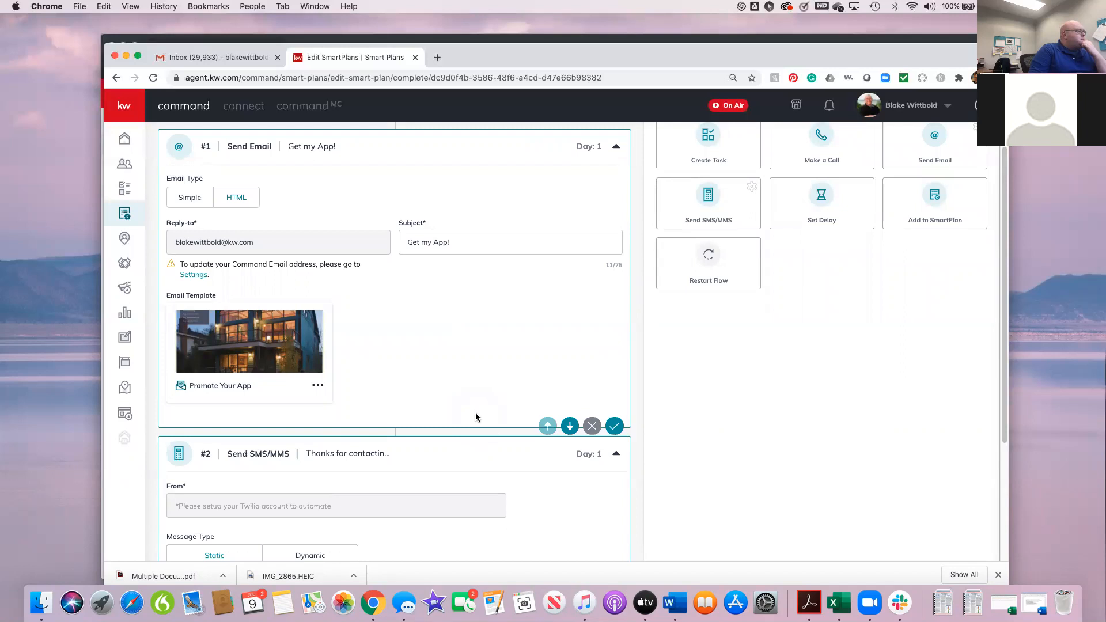
{"action": "scroll", "coordinate": [475, 412], "scroll_direction": "down", "scroll_amount": 5}
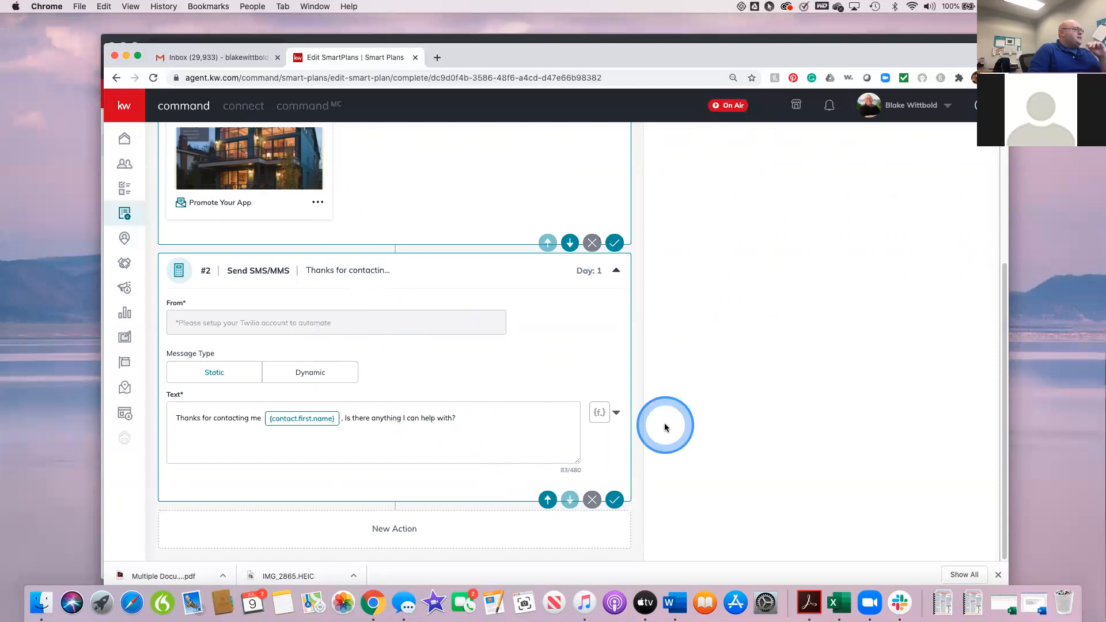
Step: Add a Create Task step after the SMS step and look over its fields
{"action": "scroll", "coordinate": [674, 426], "scroll_direction": "up", "scroll_amount": 5}
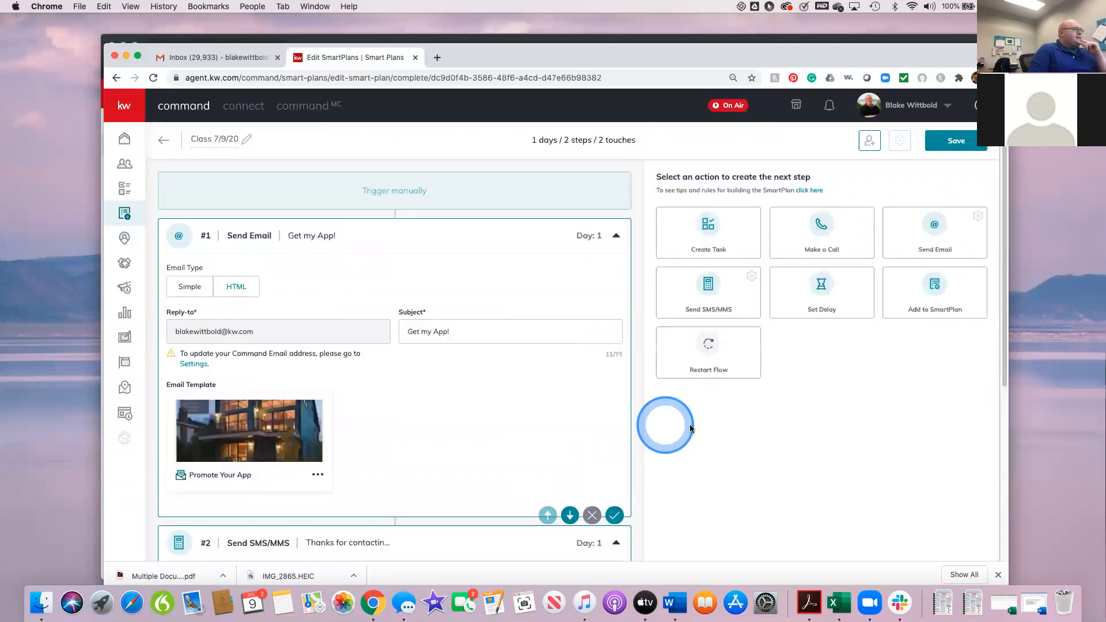
{"action": "left_click", "coordinate": [709, 241]}
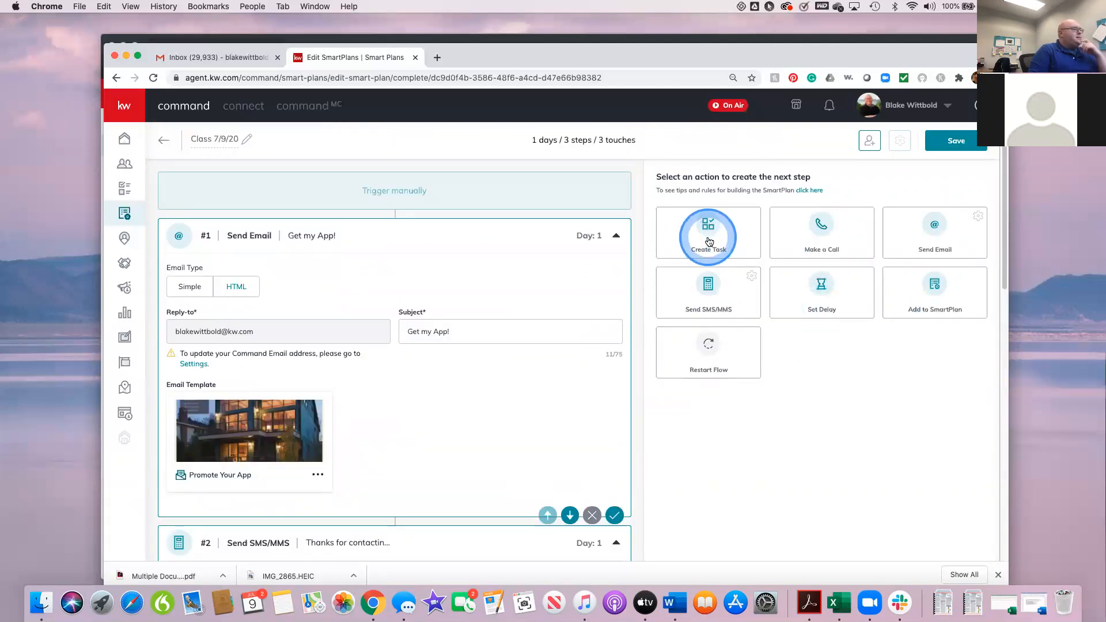
{"action": "scroll", "coordinate": [520, 454], "scroll_direction": "down", "scroll_amount": 1}
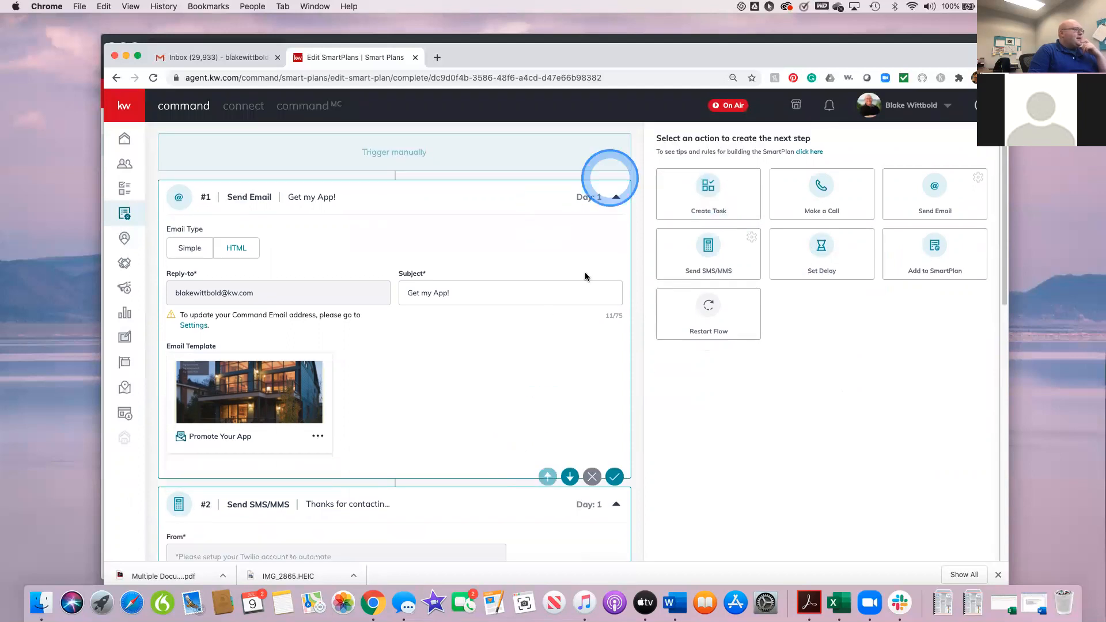
{"action": "scroll", "coordinate": [585, 277], "scroll_direction": "down", "scroll_amount": 10}
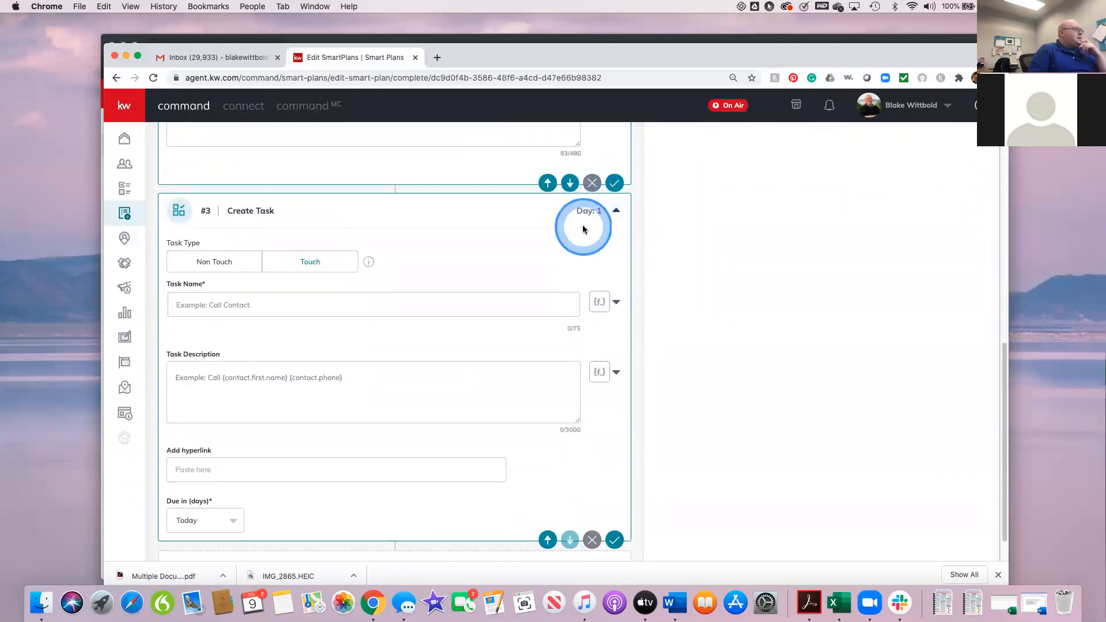
Step: Add two Set Delay steps to the end of the plan
{"action": "scroll", "coordinate": [583, 228], "scroll_direction": "up", "scroll_amount": 3}
{"action": "scroll", "coordinate": [583, 228], "scroll_direction": "up", "scroll_amount": 9}
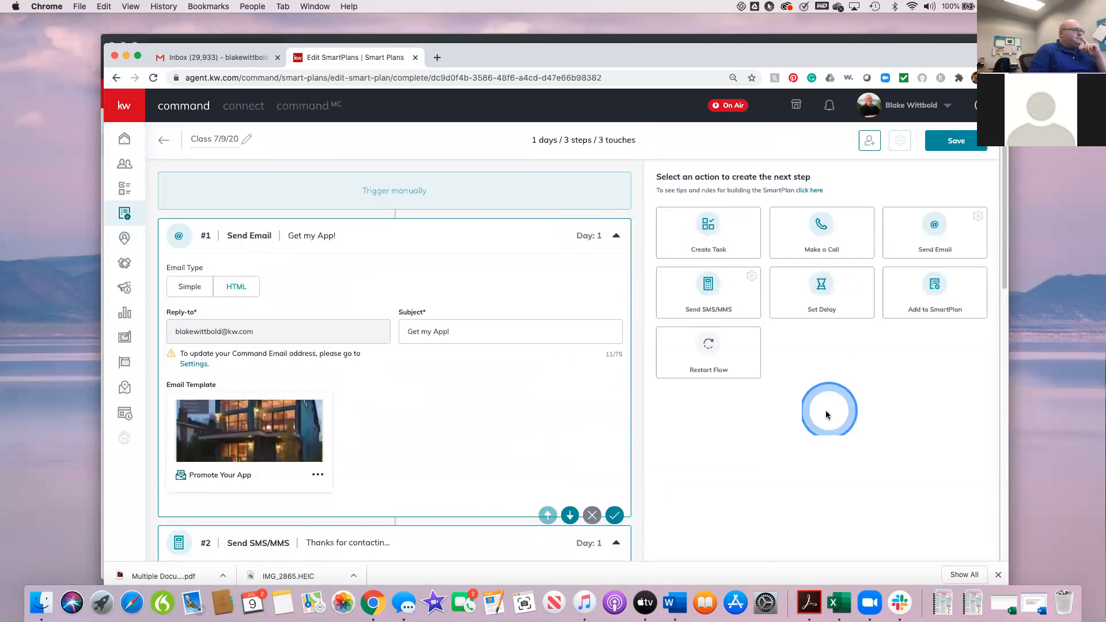
{"action": "left_click", "coordinate": [820, 286]}
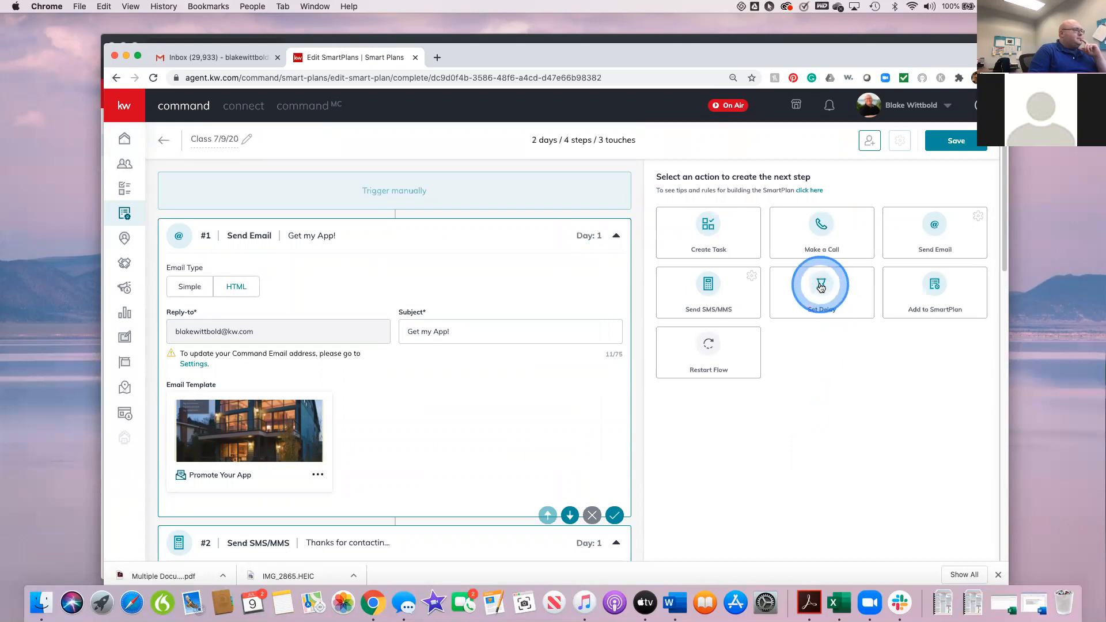
{"action": "left_click", "coordinate": [821, 286]}
Step: Reorder the first Set Delay step above the Create Task and Send SMS/MMS steps, directly after the email step
{"action": "scroll", "coordinate": [809, 437], "scroll_direction": "down", "scroll_amount": 1}
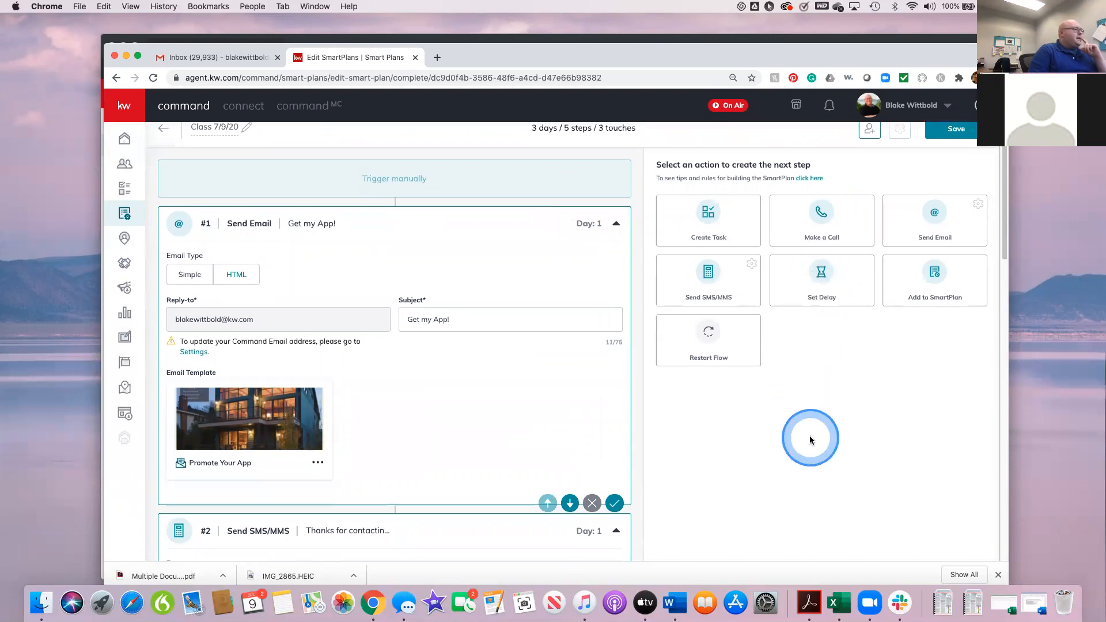
{"action": "scroll", "coordinate": [809, 438], "scroll_direction": "down", "scroll_amount": 15}
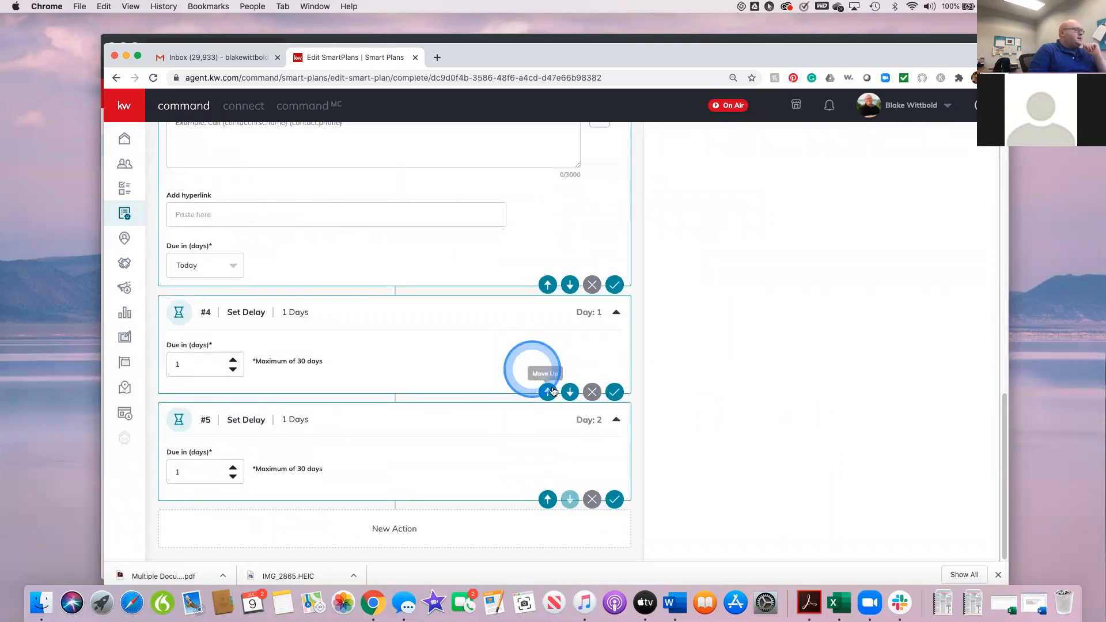
{"action": "left_click", "coordinate": [548, 392]}
{"action": "scroll", "coordinate": [516, 332], "scroll_direction": "up", "scroll_amount": 5}
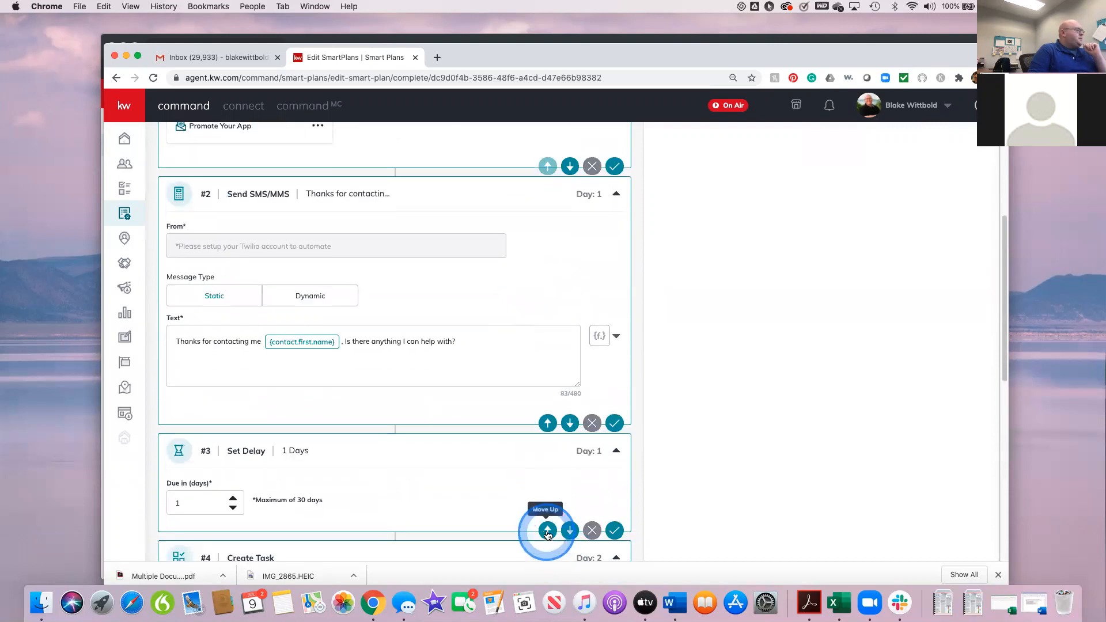
{"action": "left_click", "coordinate": [548, 530]}
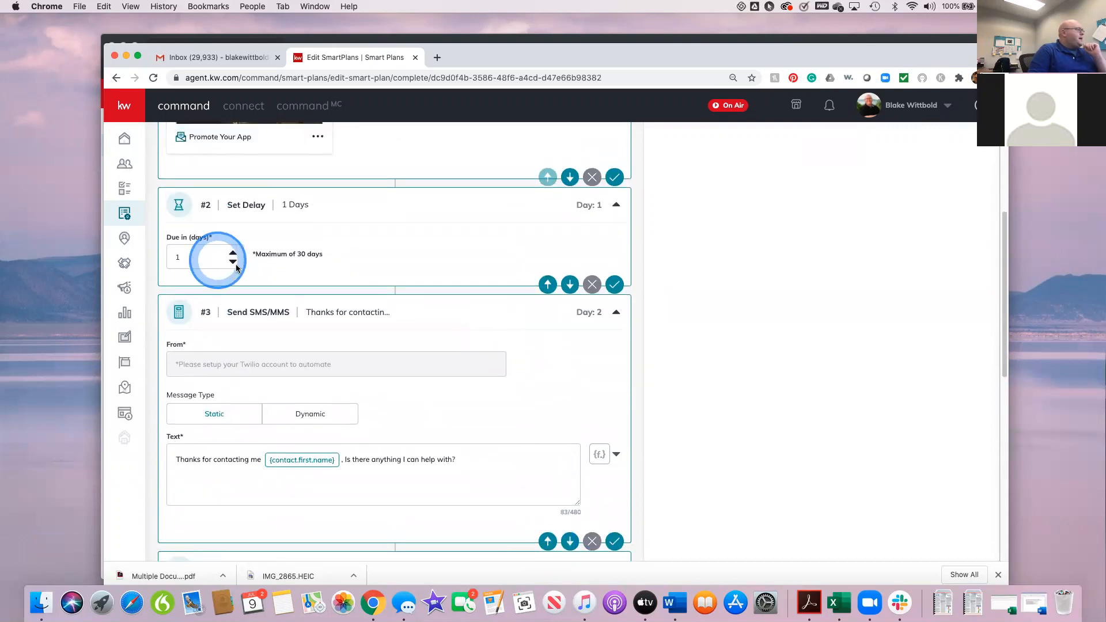
Step: Set the #2 Set Delay step, directly after the first email, to 3 days
{"action": "left_click", "coordinate": [233, 262]}
{"action": "key", "text": "BackSpace"}
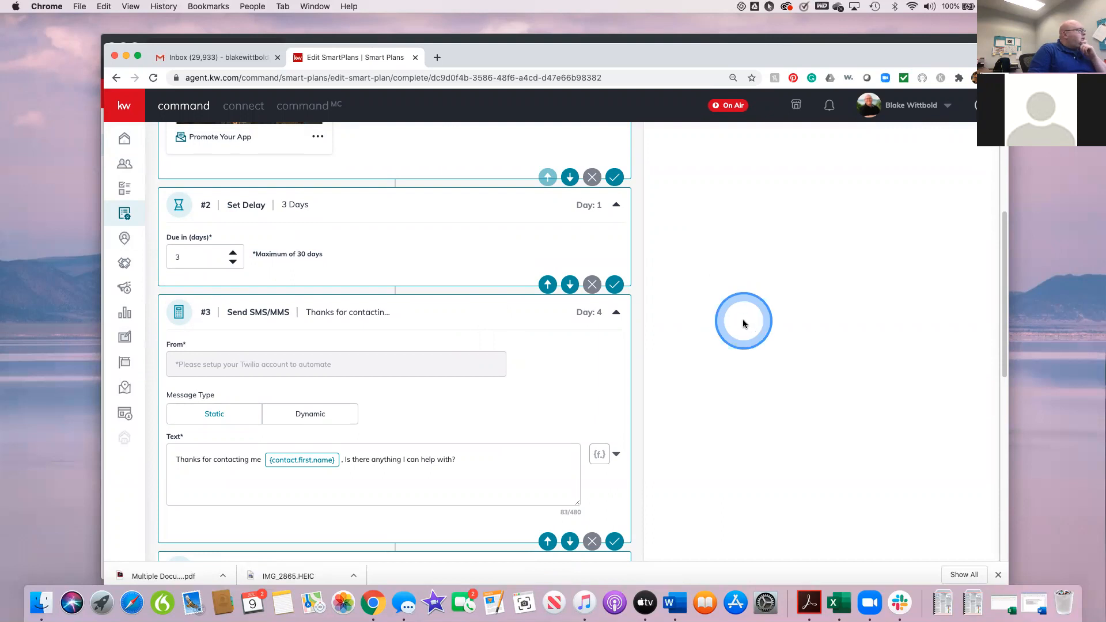
Step: Move the last Set Delay step above the Create Task step and set its delay to 3 days
{"action": "scroll", "coordinate": [741, 320], "scroll_direction": "down", "scroll_amount": 2}
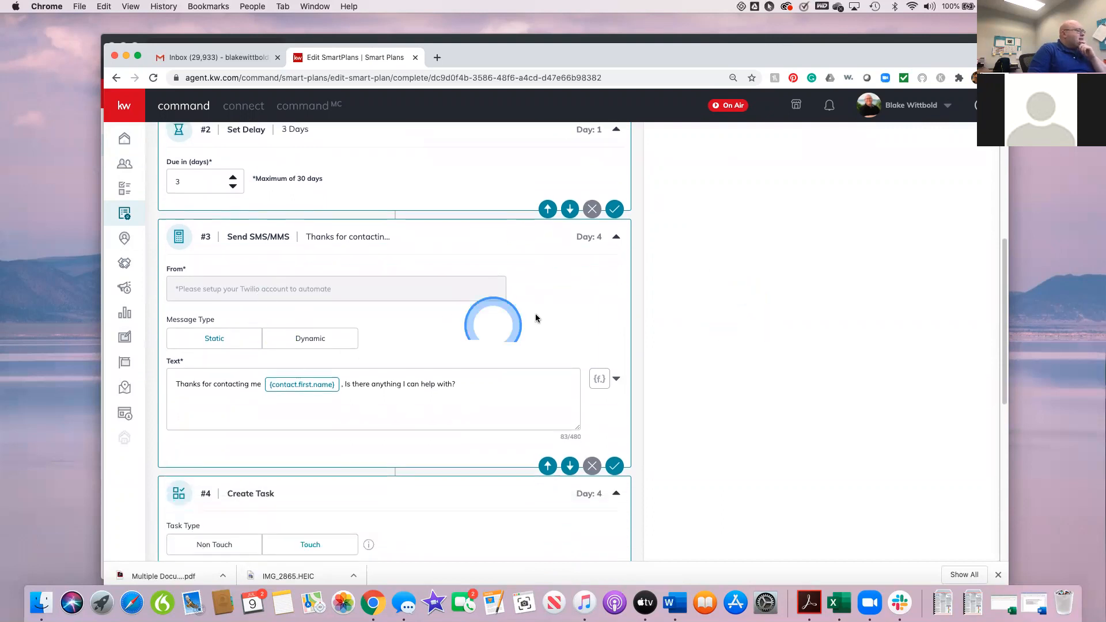
{"action": "scroll", "coordinate": [730, 403], "scroll_direction": "down", "scroll_amount": 3}
{"action": "scroll", "coordinate": [726, 397], "scroll_direction": "down", "scroll_amount": 10}
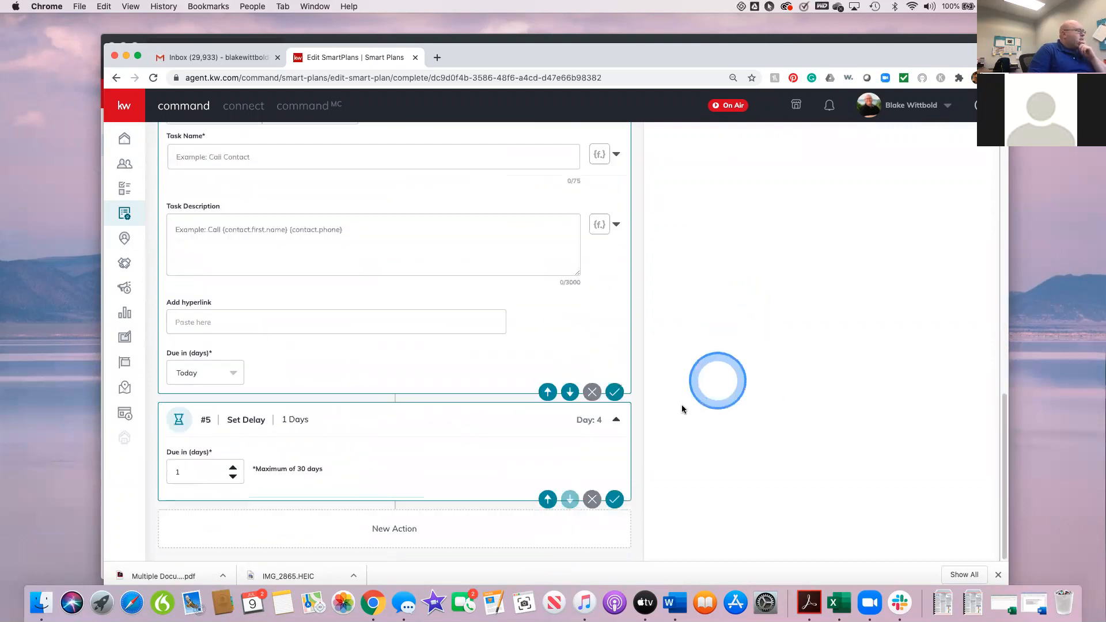
{"action": "left_click", "coordinate": [548, 500]}
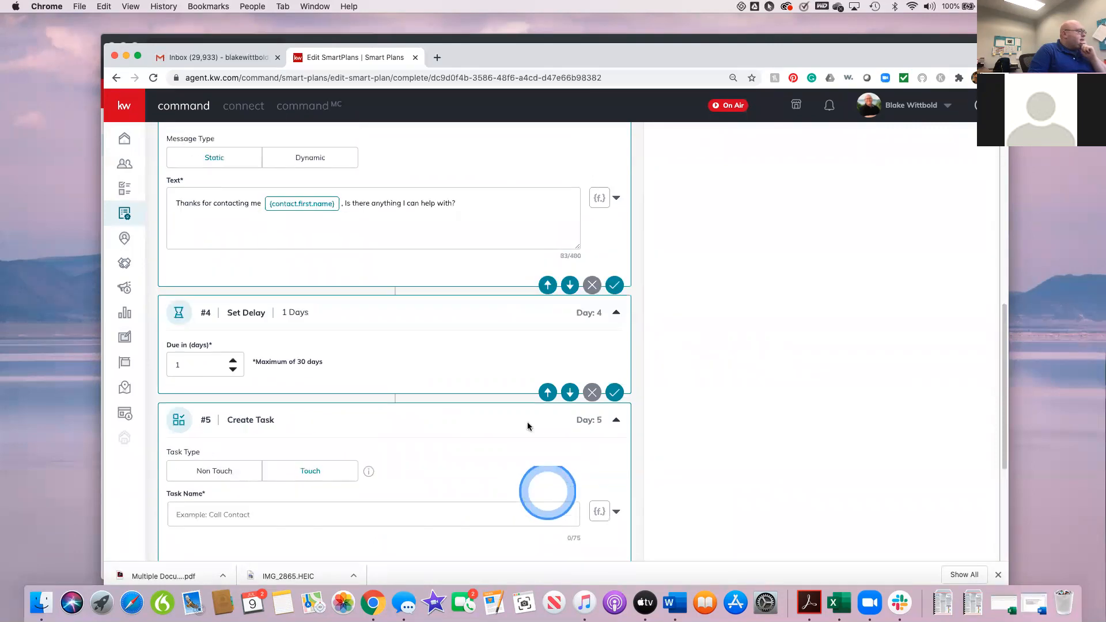
{"action": "left_click", "coordinate": [267, 369]}
{"action": "left_click", "coordinate": [232, 360]}
{"action": "left_click", "coordinate": [233, 360]}
{"action": "left_click", "coordinate": [839, 502]}
{"action": "left_click", "coordinate": [769, 461]}
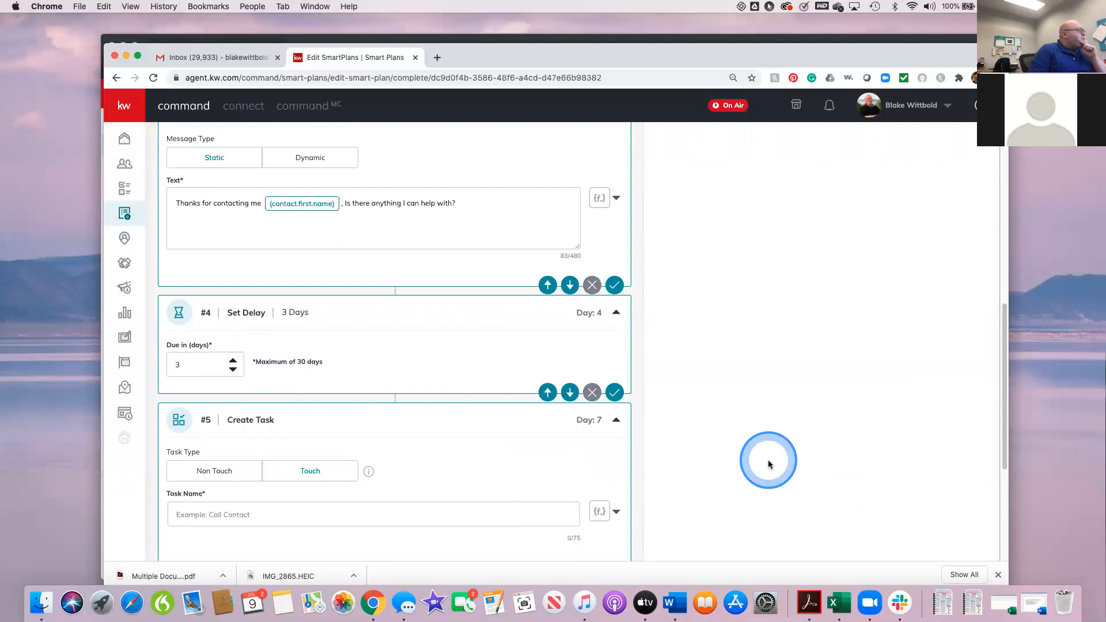
Step: Name the Create Task step "Call" followed by the contact.first.name and contact.last.name merge fields
{"action": "scroll", "coordinate": [769, 464], "scroll_direction": "down", "scroll_amount": 3}
{"action": "scroll", "coordinate": [768, 464], "scroll_direction": "down", "scroll_amount": 2}
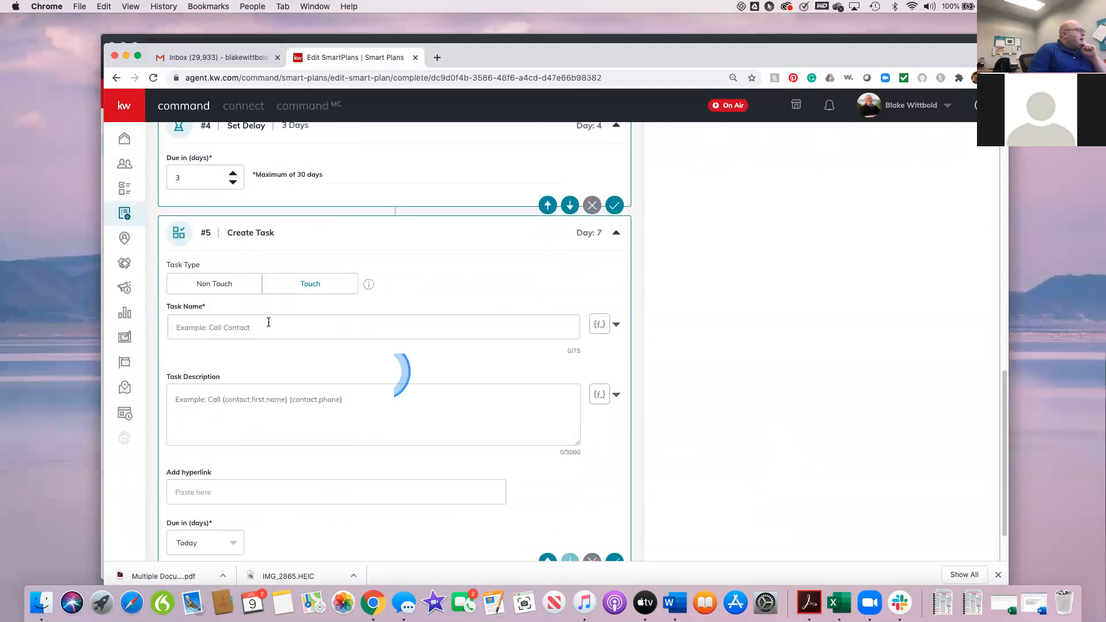
{"action": "left_click", "coordinate": [237, 328]}
{"action": "type", "text": "Call"}
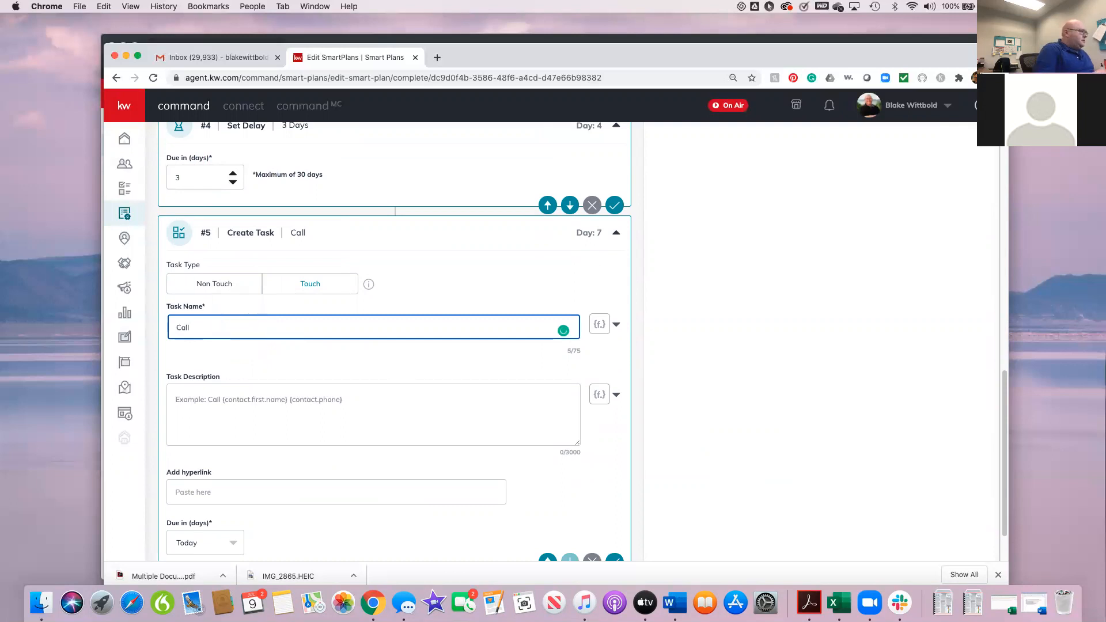
{"action": "left_click", "coordinate": [597, 324]}
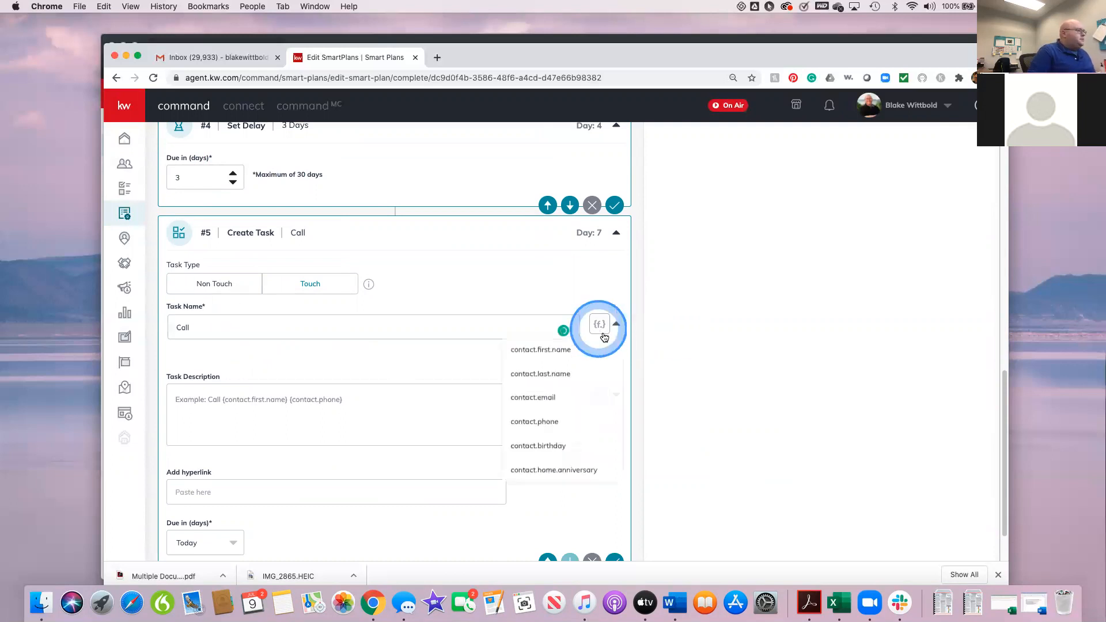
{"action": "left_click", "coordinate": [538, 350]}
{"action": "left_click", "coordinate": [599, 325]}
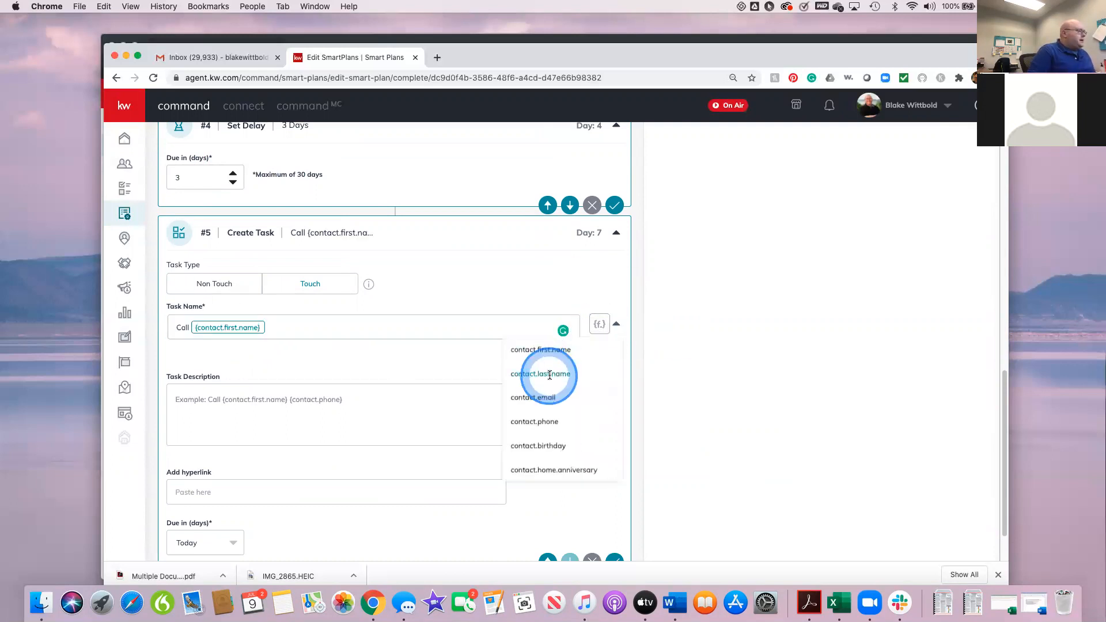
{"action": "left_click", "coordinate": [547, 373]}
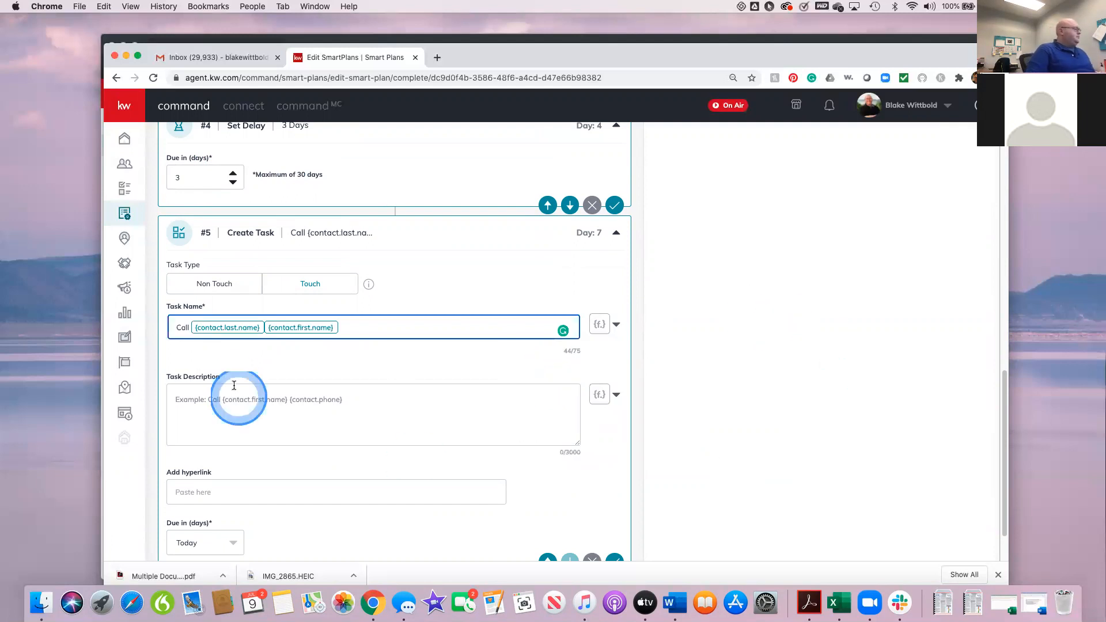
Step: Enter the task description "Talk about interests and houses", keep the task due Today, and save the step
{"action": "left_click", "coordinate": [221, 401]}
{"action": "type", "text": "Talk about interests and houses"}
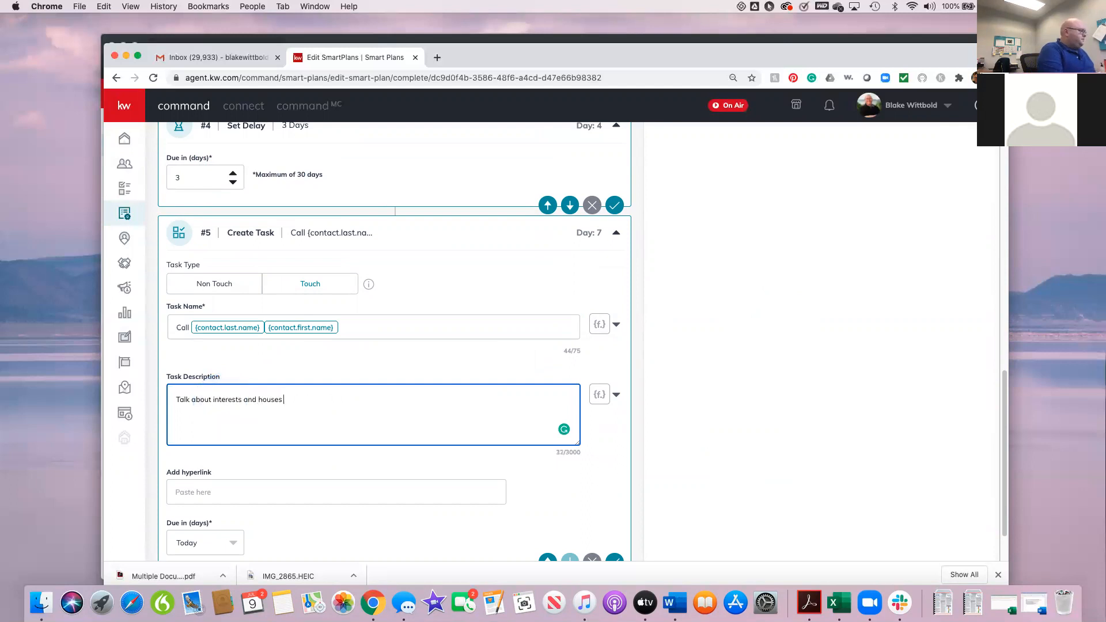
{"action": "scroll", "coordinate": [402, 494], "scroll_direction": "down", "scroll_amount": 2}
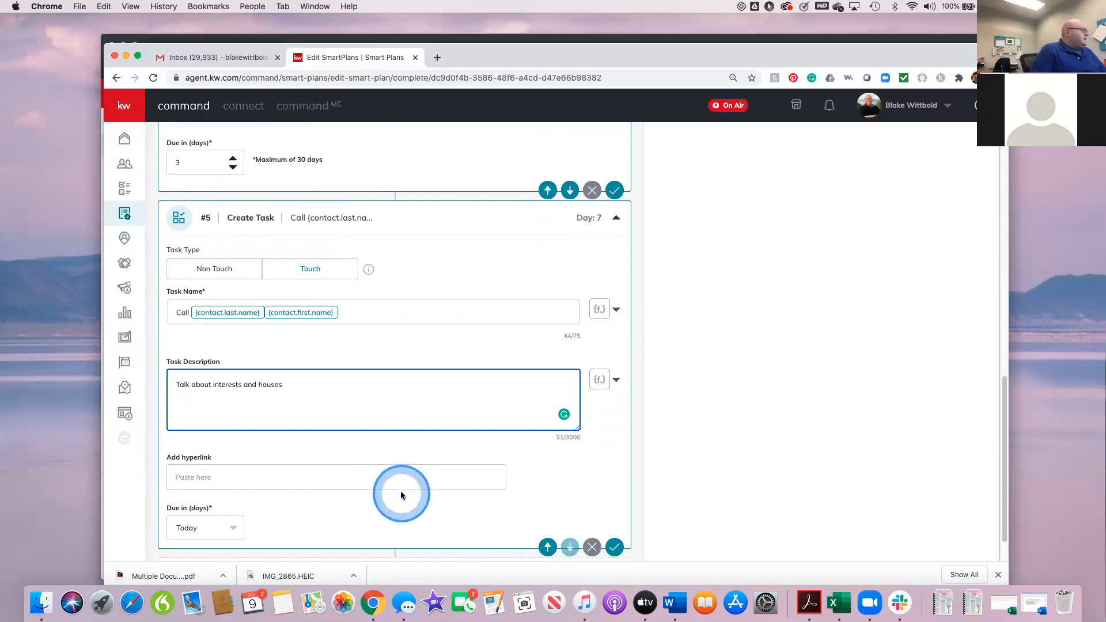
{"action": "left_click", "coordinate": [209, 512]}
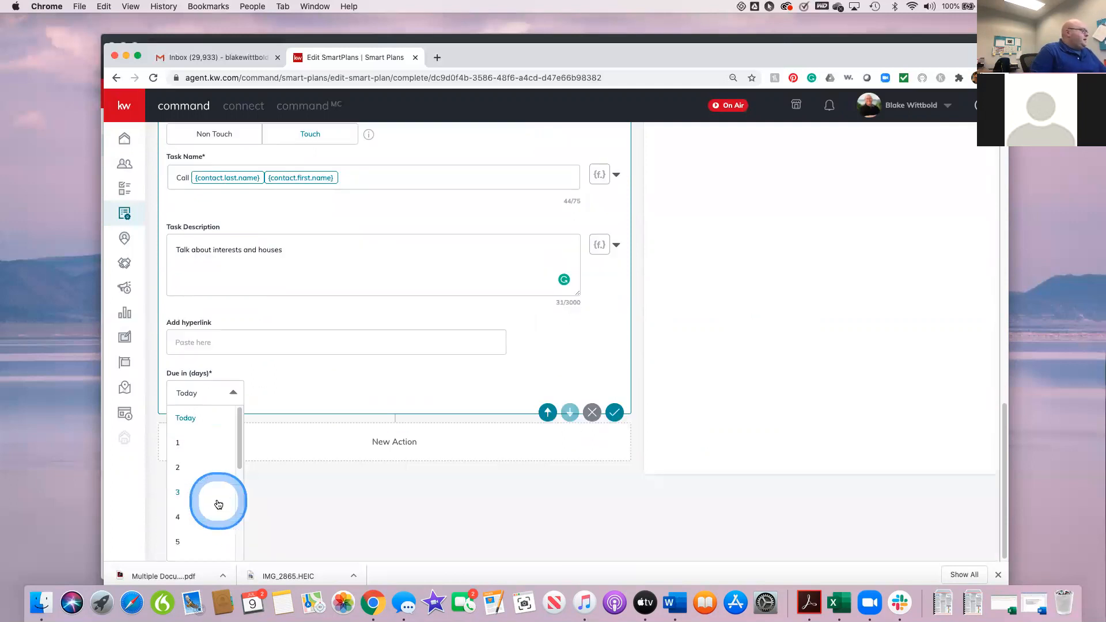
{"action": "left_click", "coordinate": [185, 422]}
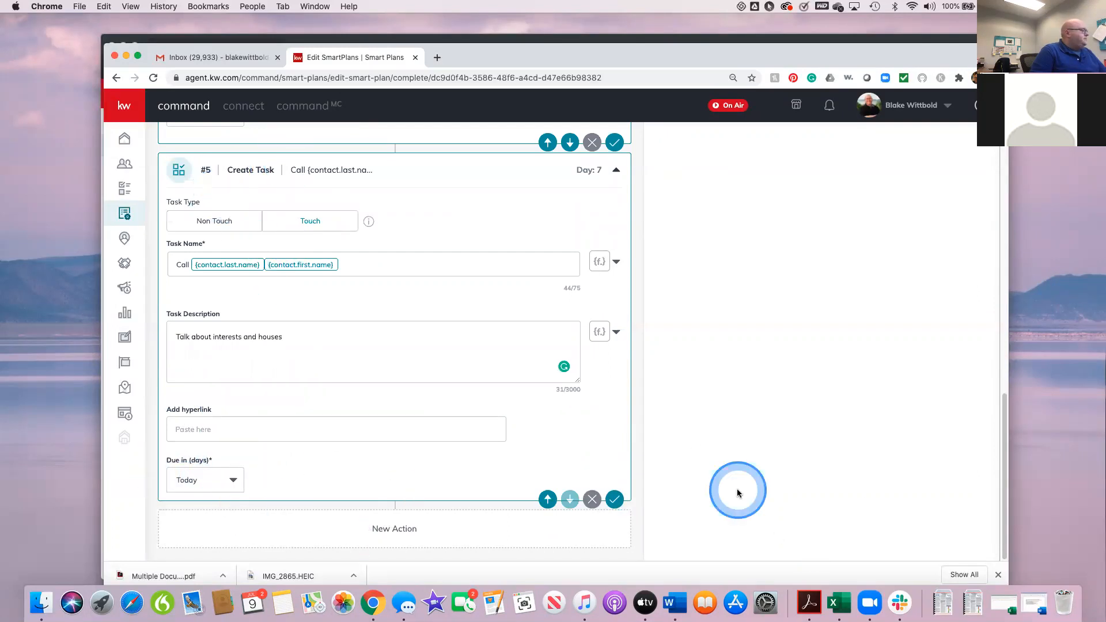
{"action": "left_click", "coordinate": [615, 500]}
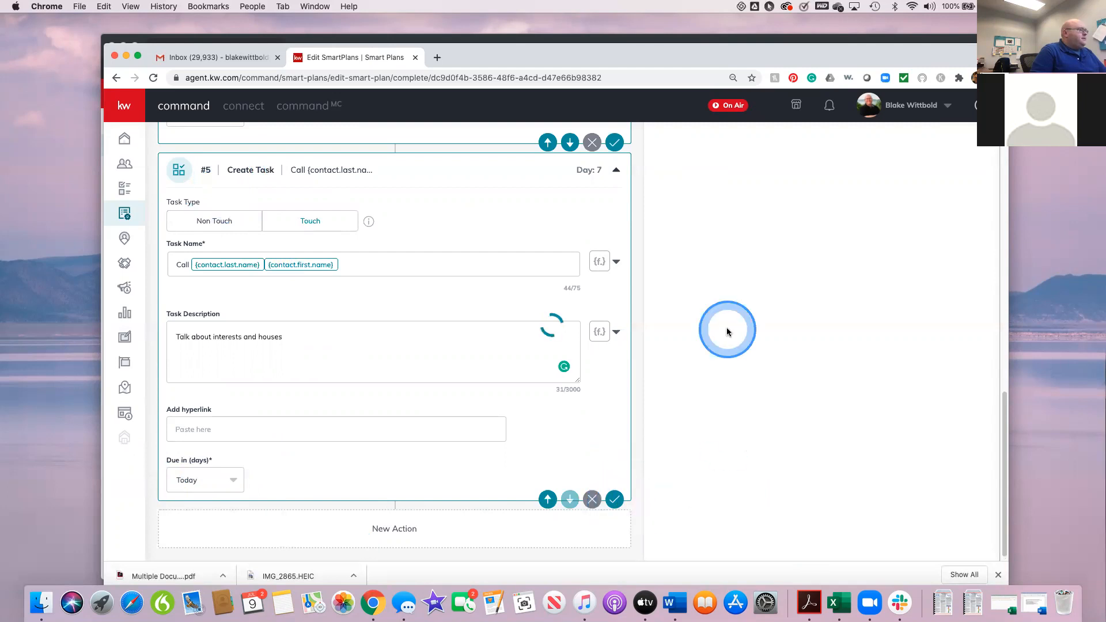
Step: Add a Set Delay step of 3 days after the Create Task step
{"action": "scroll", "coordinate": [636, 291], "scroll_direction": "up", "scroll_amount": 5}
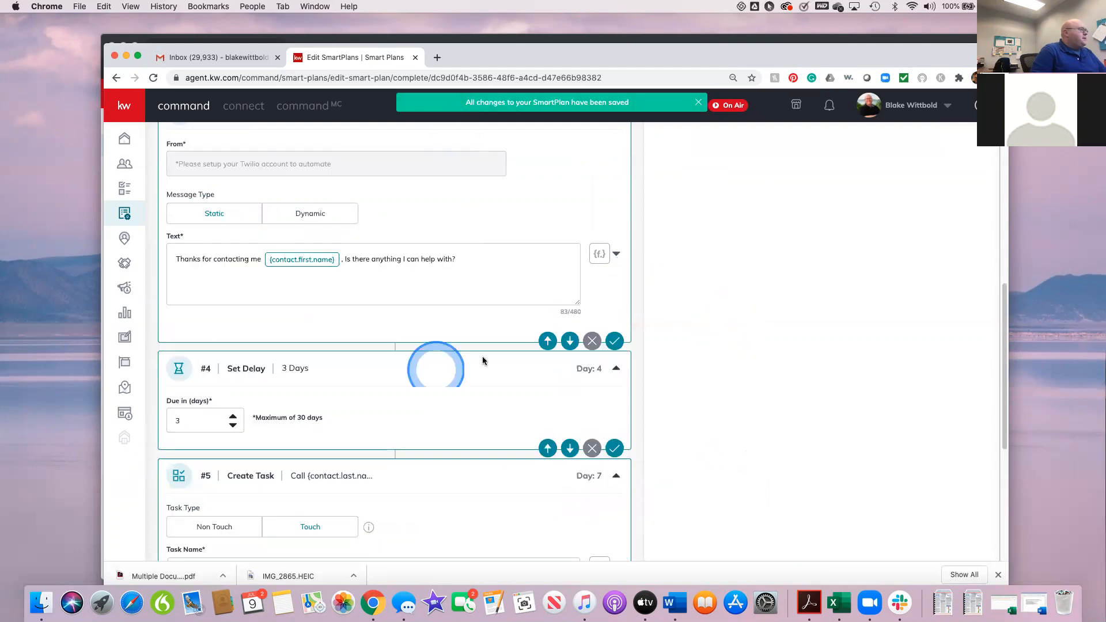
{"action": "scroll", "coordinate": [550, 384], "scroll_direction": "up", "scroll_amount": 9}
{"action": "scroll", "coordinate": [549, 386], "scroll_direction": "down", "scroll_amount": 5}
{"action": "scroll", "coordinate": [549, 387], "scroll_direction": "up", "scroll_amount": 5}
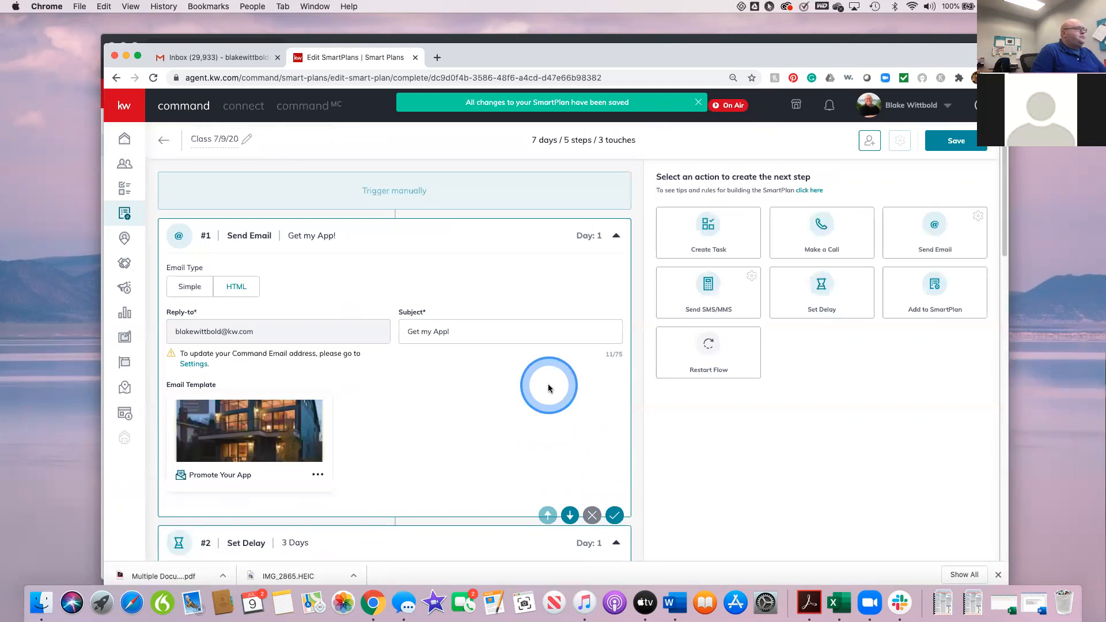
{"action": "left_click", "coordinate": [819, 293]}
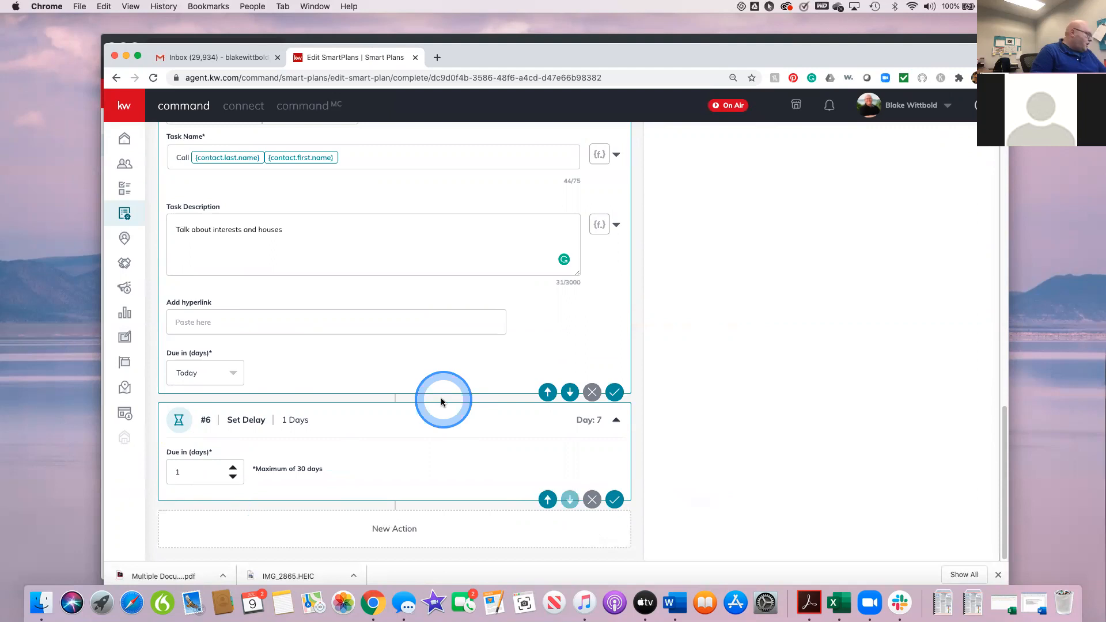
{"action": "left_click", "coordinate": [232, 466]}
{"action": "left_click", "coordinate": [233, 466]}
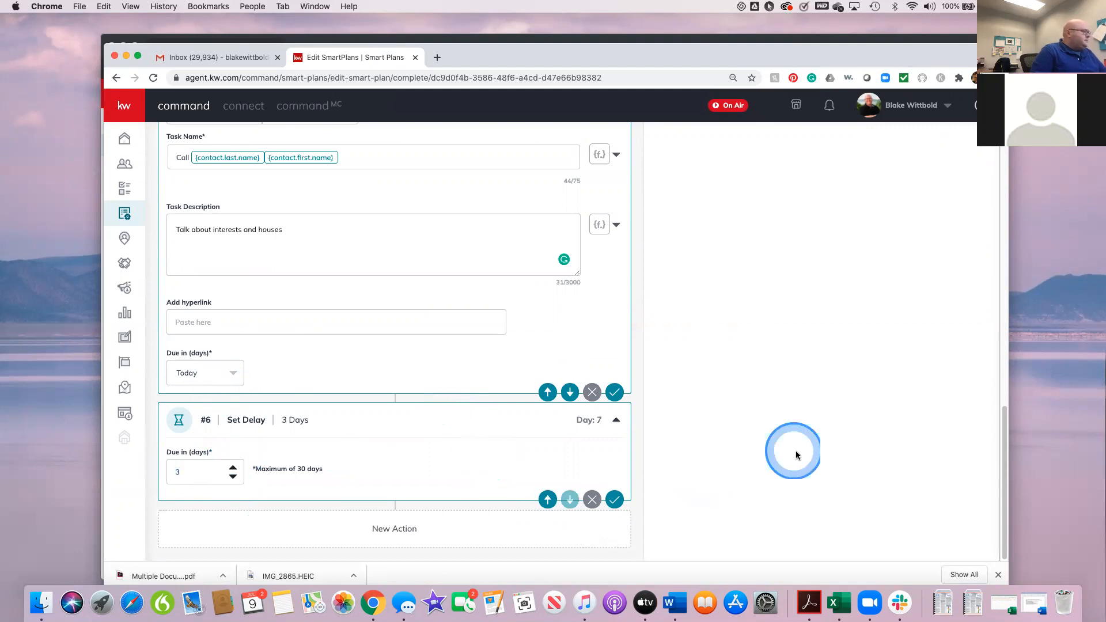
Step: Add a Send Email step at the end of the plan with the subject "Checking in"
{"action": "scroll", "coordinate": [795, 455], "scroll_direction": "up", "scroll_amount": 20}
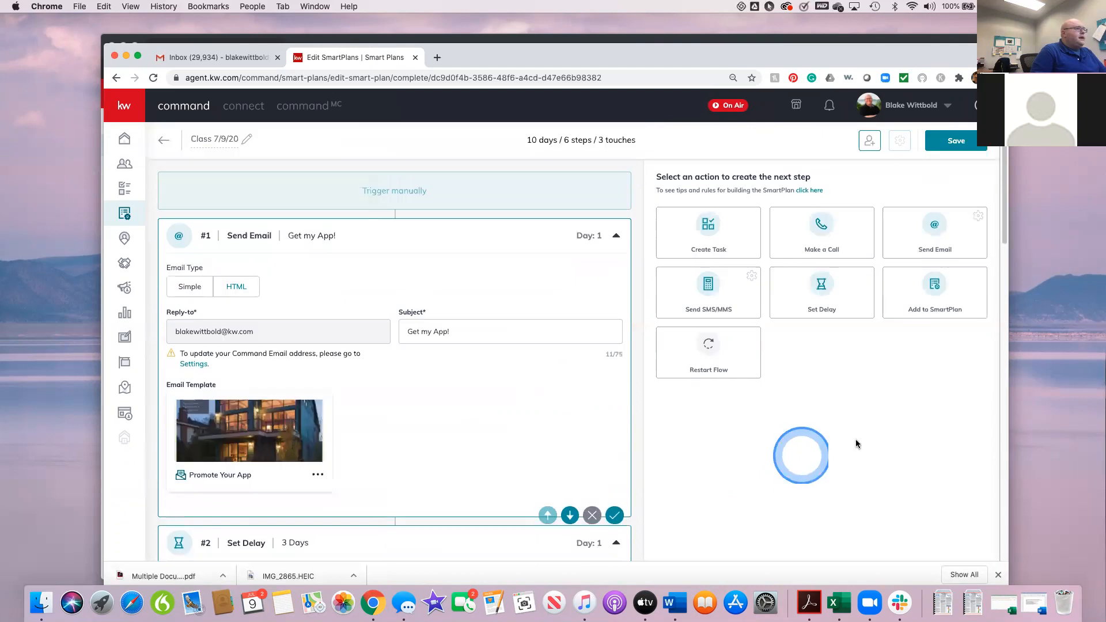
{"action": "left_click", "coordinate": [941, 230]}
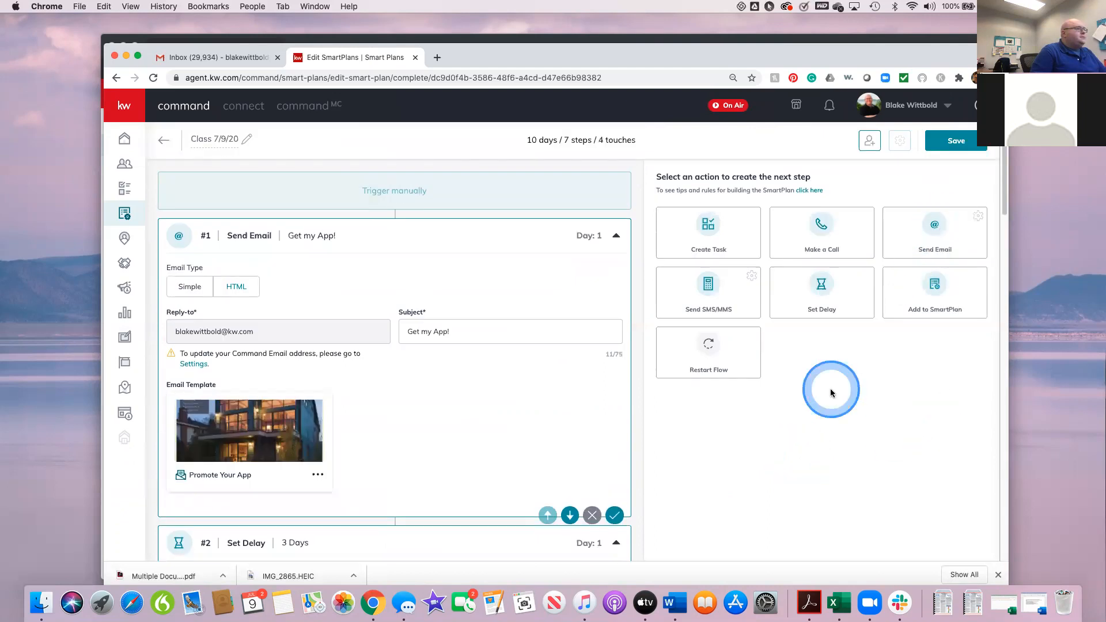
{"action": "scroll", "coordinate": [831, 392], "scroll_direction": "down", "scroll_amount": 12}
{"action": "scroll", "coordinate": [830, 392], "scroll_direction": "down", "scroll_amount": 6}
{"action": "scroll", "coordinate": [831, 392], "scroll_direction": "down", "scroll_amount": 6}
{"action": "left_click", "coordinate": [383, 343]}
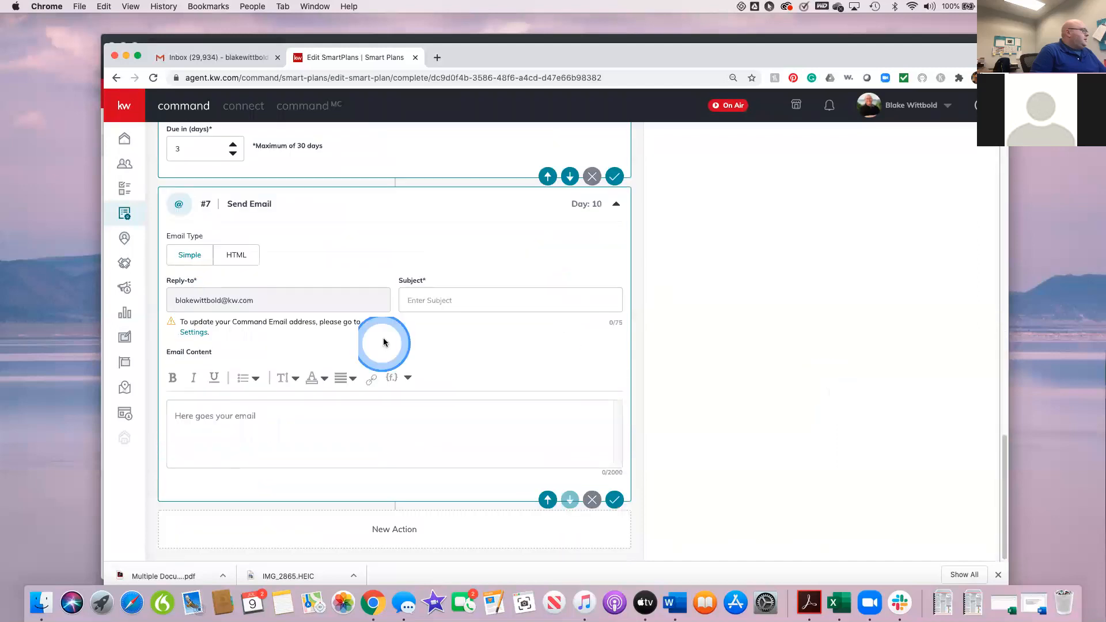
{"action": "left_click", "coordinate": [420, 298]}
{"action": "type", "text": "Checki"}
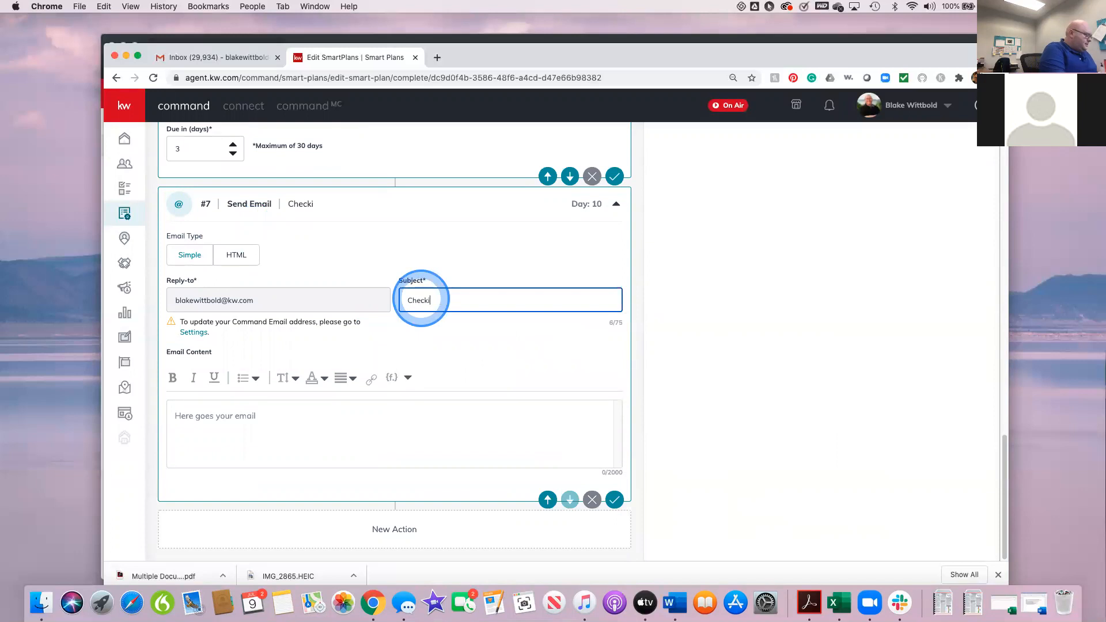
{"action": "type", "text": "ng in"}
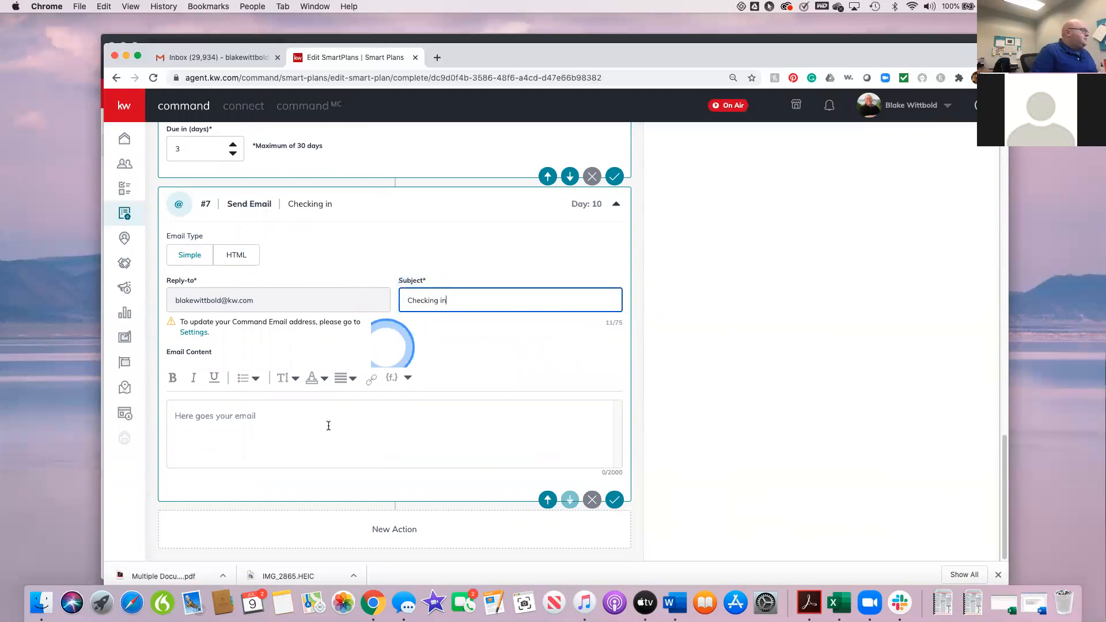
Step: Begin the new email's content with the greeting "Hey", the contact.first.name merge field and a comma
{"action": "left_click", "coordinate": [287, 415]}
{"action": "type", "text": "Hey"}
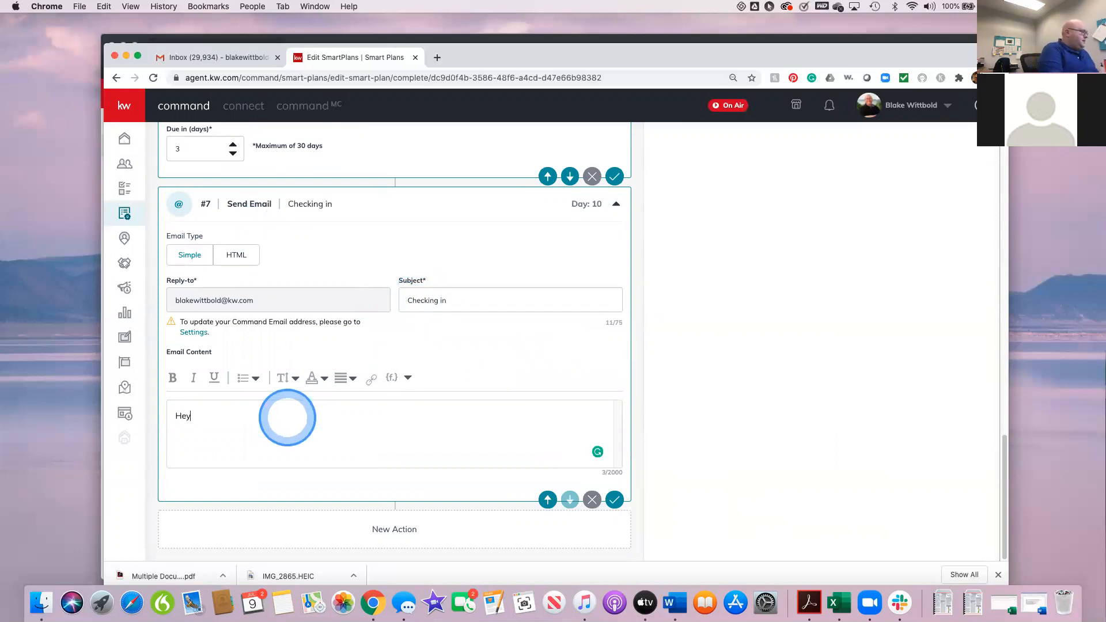
{"action": "left_click", "coordinate": [393, 380]}
{"action": "left_click", "coordinate": [370, 402]}
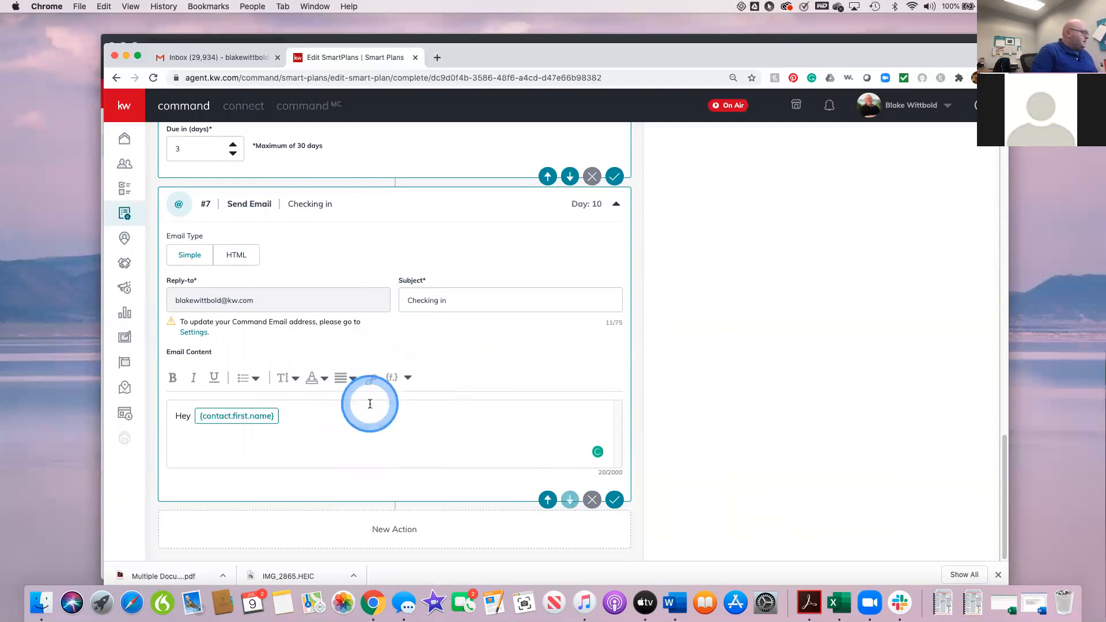
{"action": "type", "text": ","}
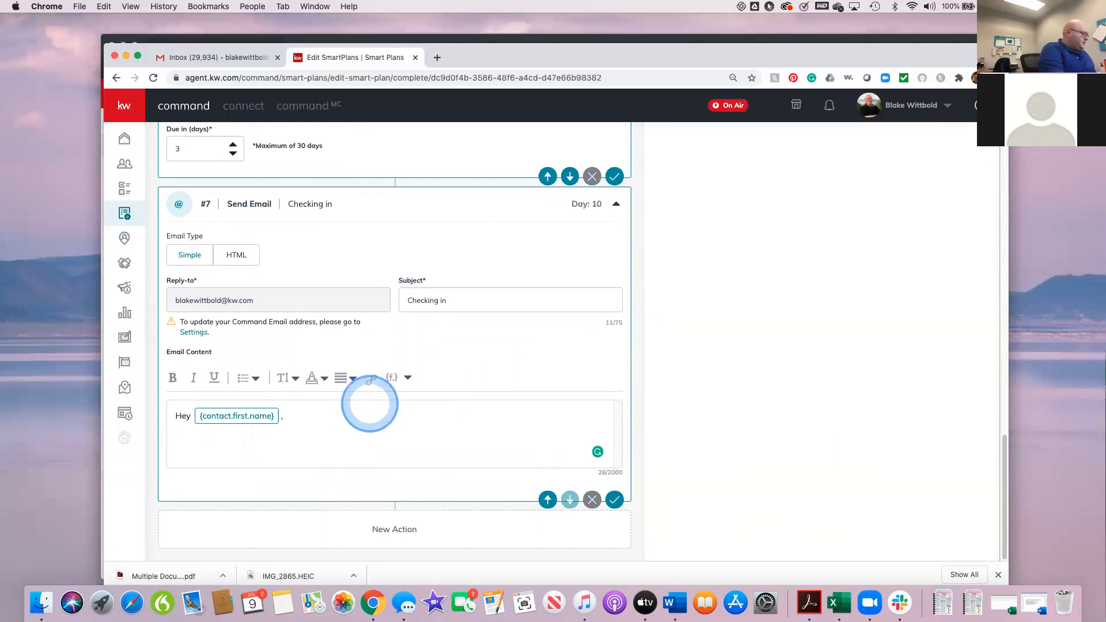
{"action": "type", "text": " Just chekcing in to see how things are goin"}
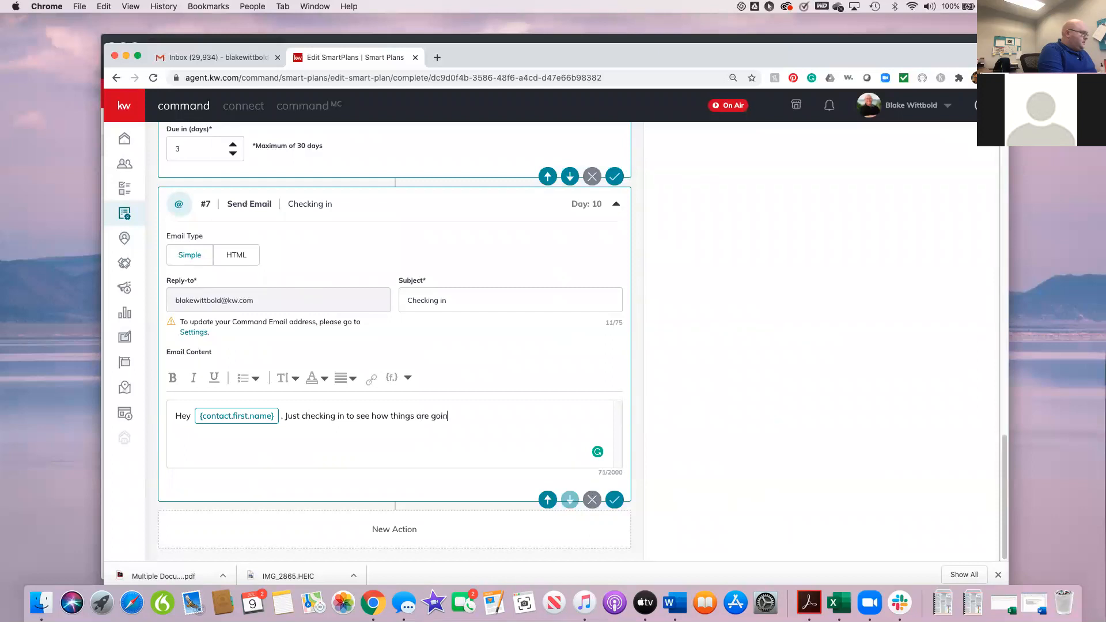
Step: Complete the email content with "Just checking in to see how things are going. Are you still interested in real estate?"
{"action": "type", "text": "g. A"}
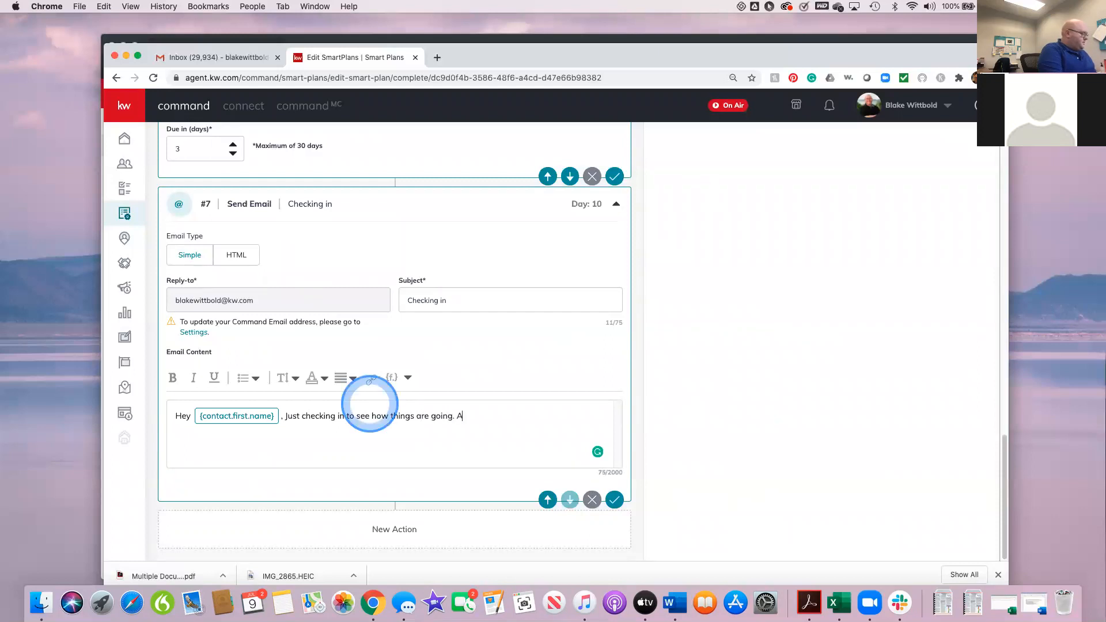
{"action": "type", "text": "re you still interested in Re"}
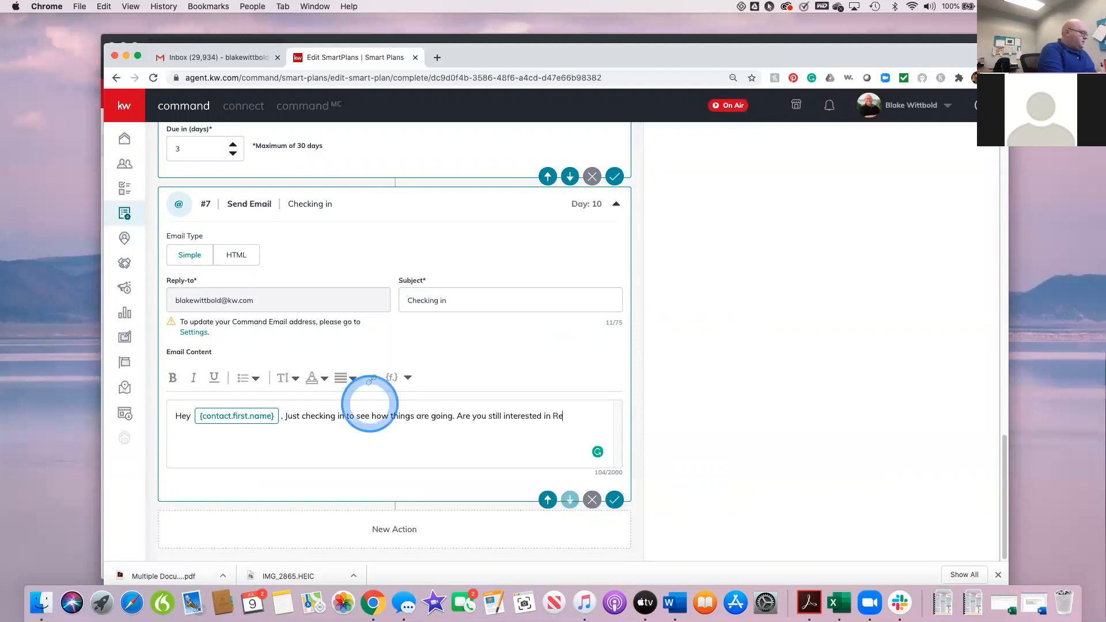
{"action": "type", "text": "al Estate"}
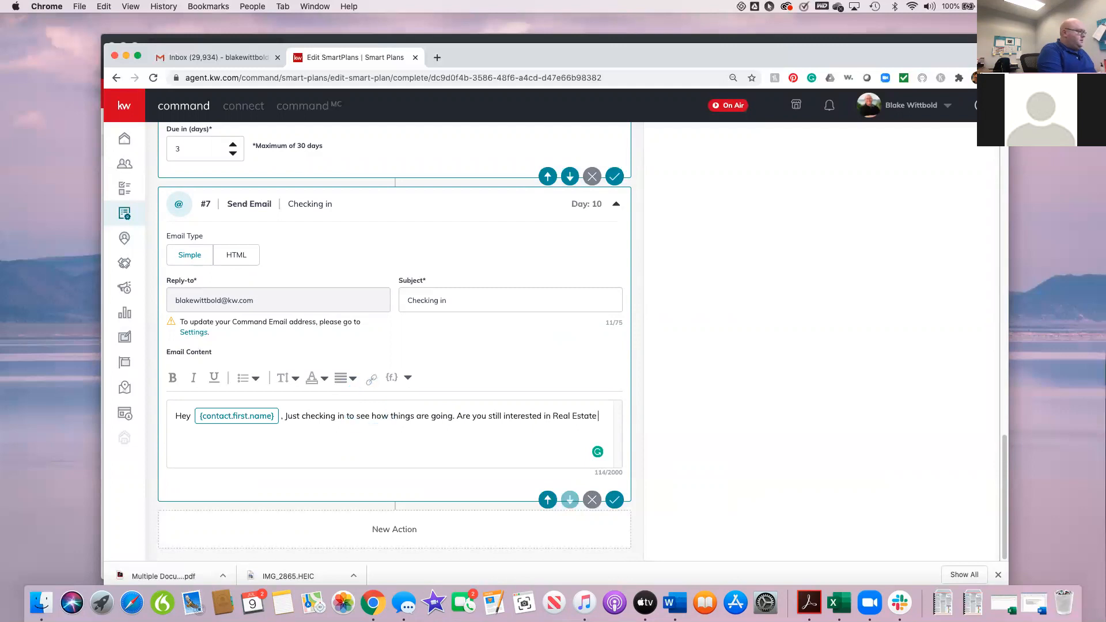
{"action": "type", "text": "?"}
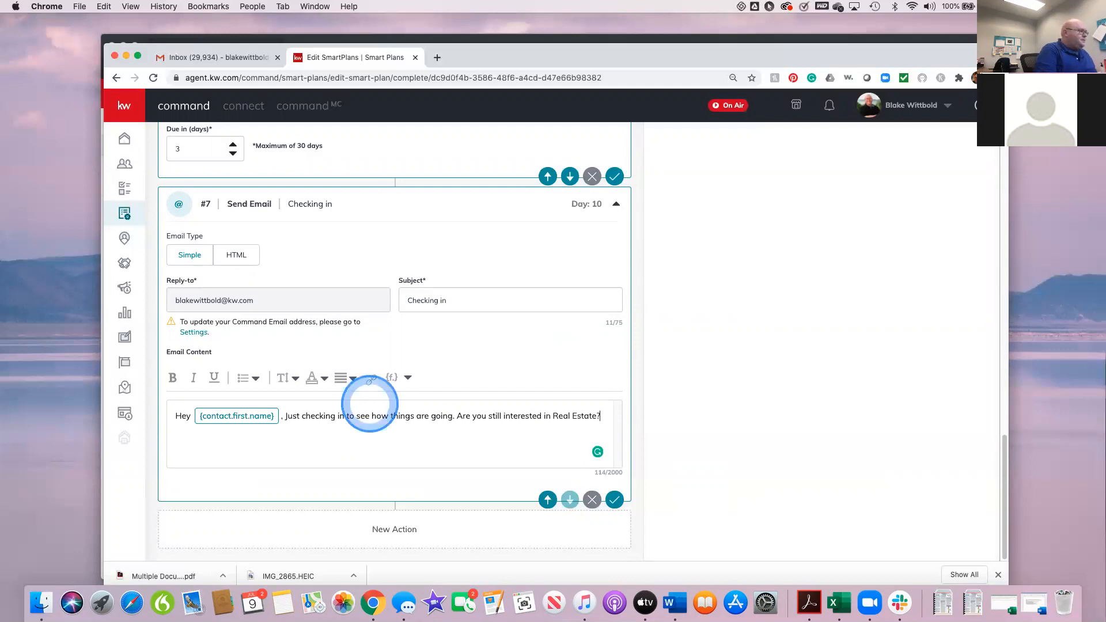
{"action": "key", "text": "Left"}
{"action": "key", "text": "Left"}
{"action": "key", "text": "Left"}
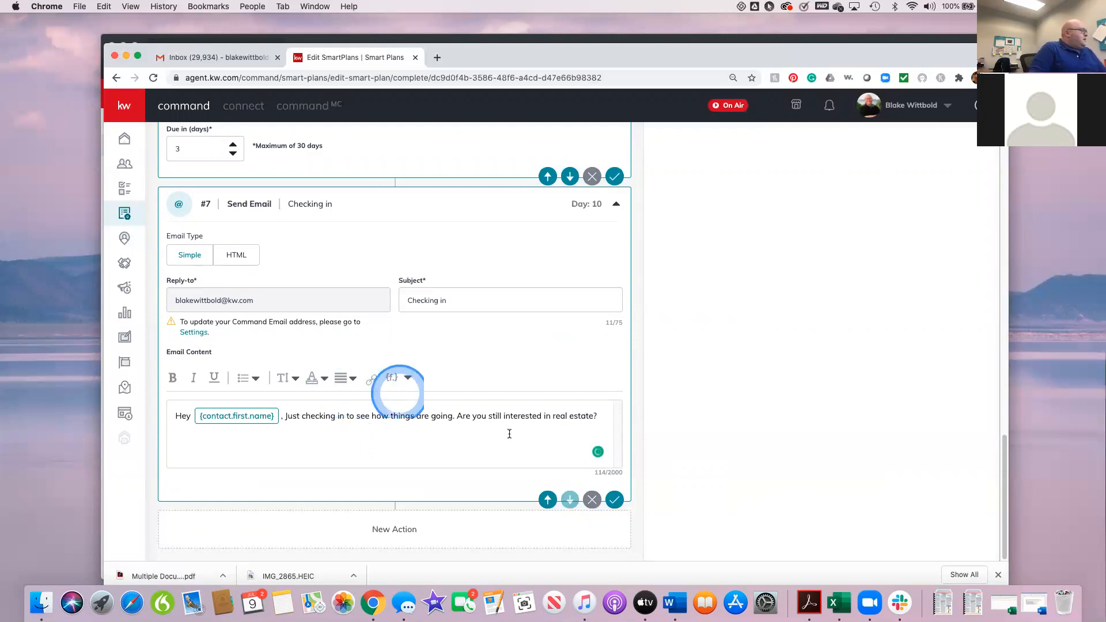
Step: Add an Add to SmartPlan step at the end of the plan, following the "Checking in" email
{"action": "scroll", "coordinate": [590, 391], "scroll_direction": "up", "scroll_amount": 20}
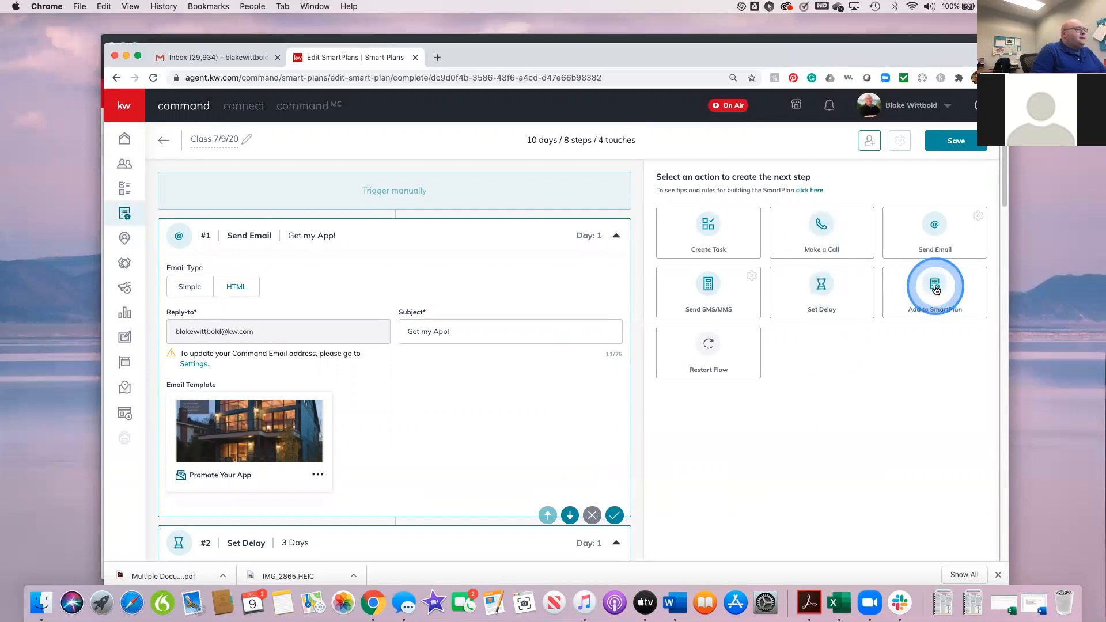
{"action": "scroll", "coordinate": [823, 420], "scroll_direction": "down", "scroll_amount": 8}
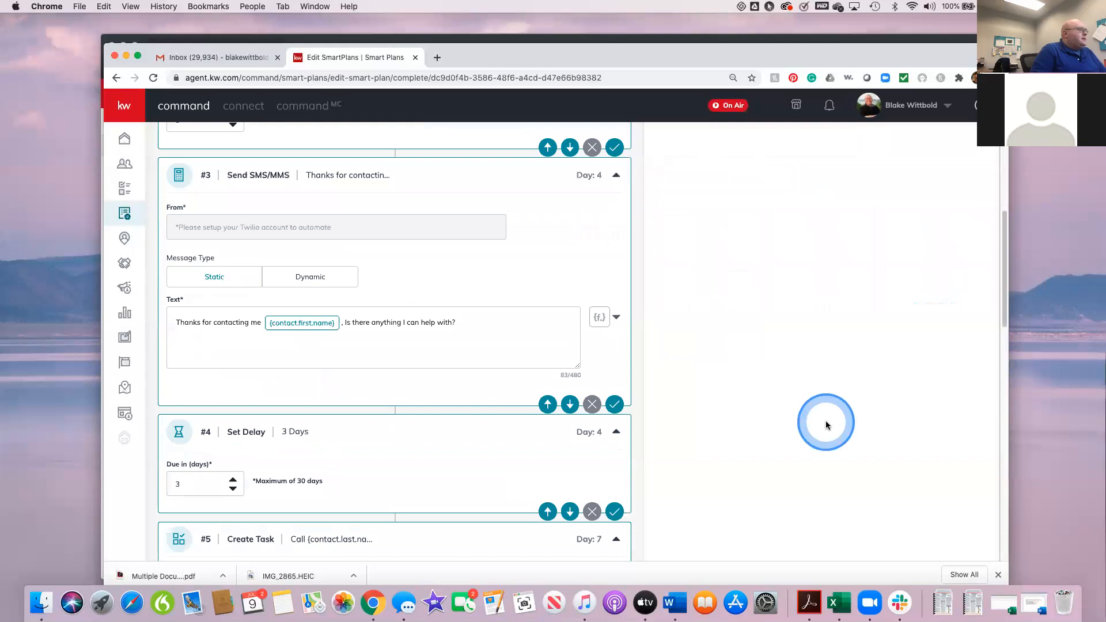
{"action": "scroll", "coordinate": [824, 421], "scroll_direction": "down", "scroll_amount": 10}
{"action": "scroll", "coordinate": [410, 349], "scroll_direction": "down", "scroll_amount": 1}
{"action": "scroll", "coordinate": [410, 350], "scroll_direction": "down", "scroll_amount": 2}
{"action": "scroll", "coordinate": [410, 349], "scroll_direction": "up", "scroll_amount": 2}
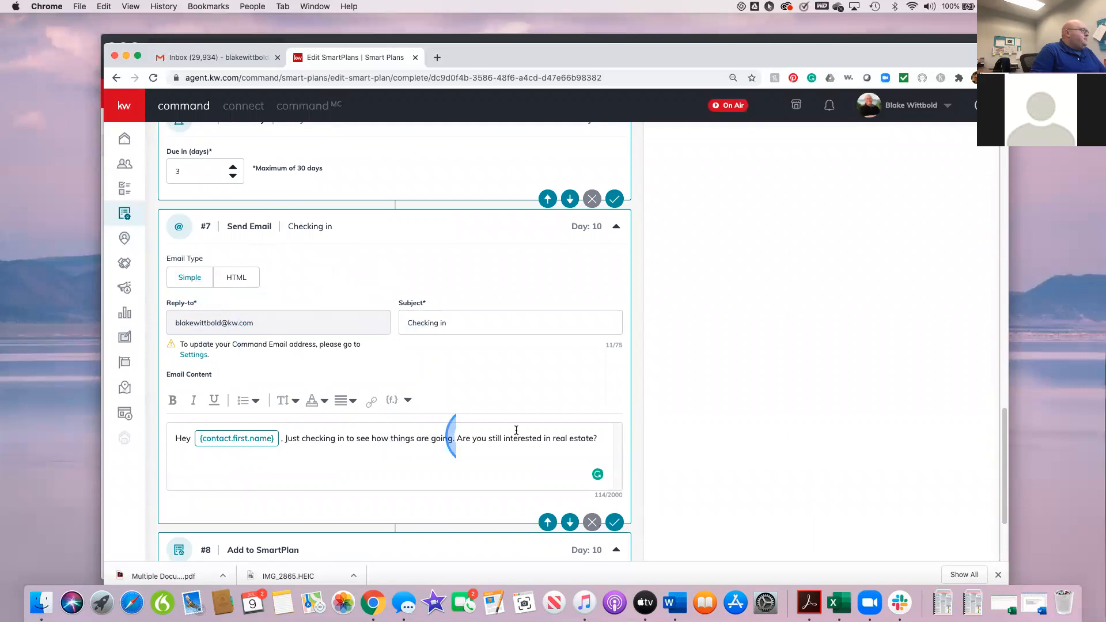
{"action": "scroll", "coordinate": [526, 424], "scroll_direction": "down", "scroll_amount": 3}
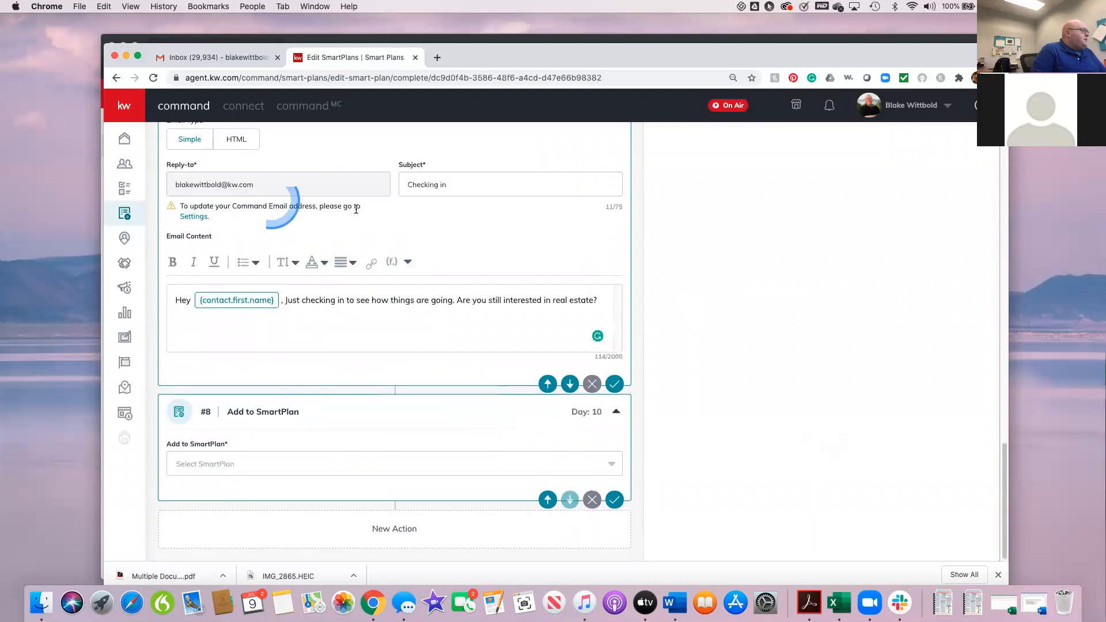
{"action": "scroll", "coordinate": [329, 214], "scroll_direction": "up", "scroll_amount": 3}
{"action": "scroll", "coordinate": [299, 363], "scroll_direction": "down", "scroll_amount": 3}
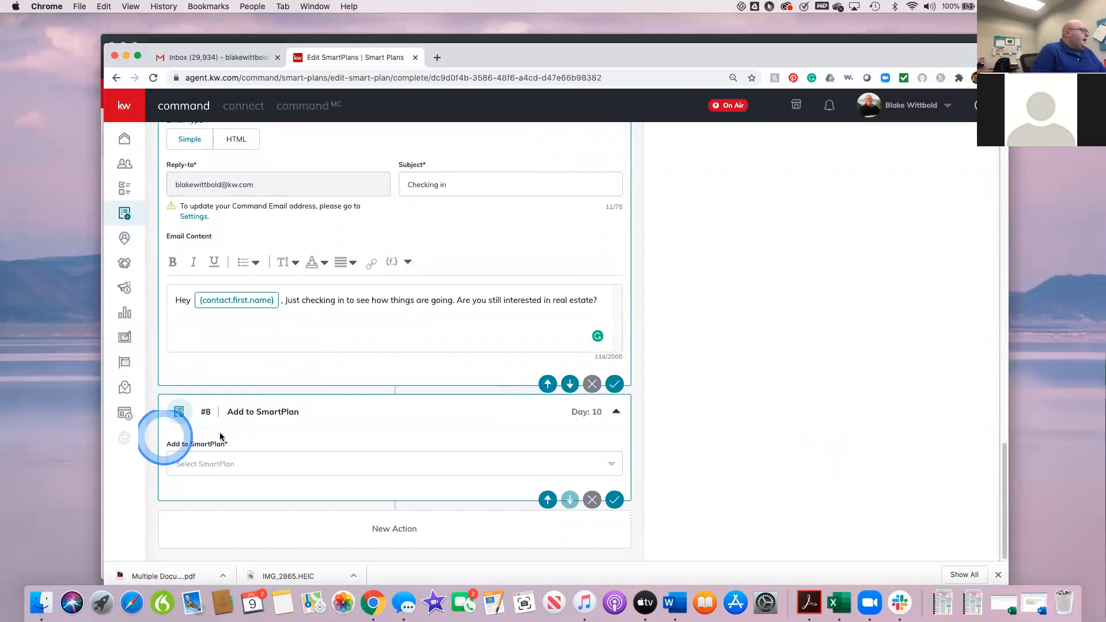
Step: Set the Add to SmartPlan step's target plan to My Promote My App
{"action": "left_click", "coordinate": [605, 464]}
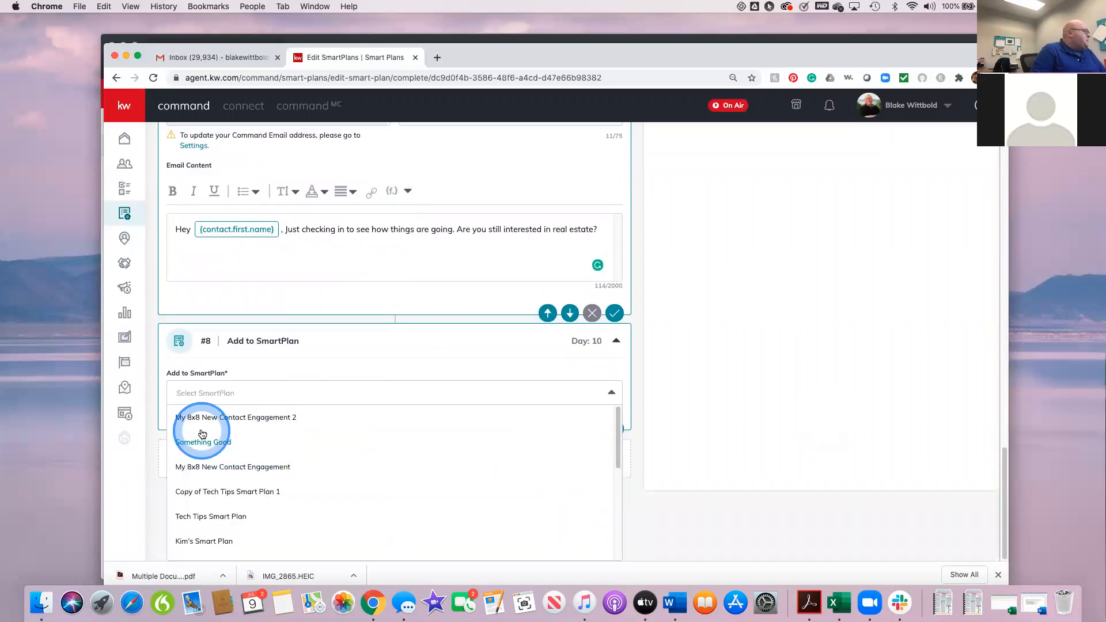
{"action": "scroll", "coordinate": [350, 505], "scroll_direction": "down", "scroll_amount": 1}
{"action": "scroll", "coordinate": [350, 505], "scroll_direction": "down", "scroll_amount": 5}
{"action": "scroll", "coordinate": [349, 506], "scroll_direction": "down", "scroll_amount": 1}
{"action": "left_click", "coordinate": [208, 480]}
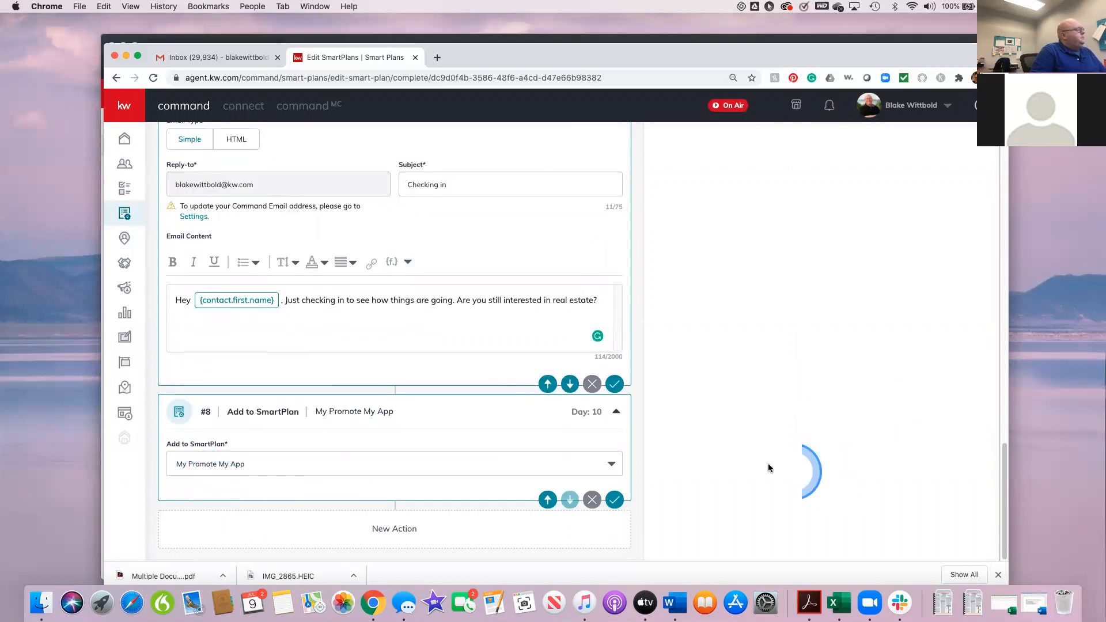
Step: Check the sequence of steps, save the Class 7/9/20 SmartPlan and return to the My SmartPlans list
{"action": "scroll", "coordinate": [805, 460], "scroll_direction": "up", "scroll_amount": 20}
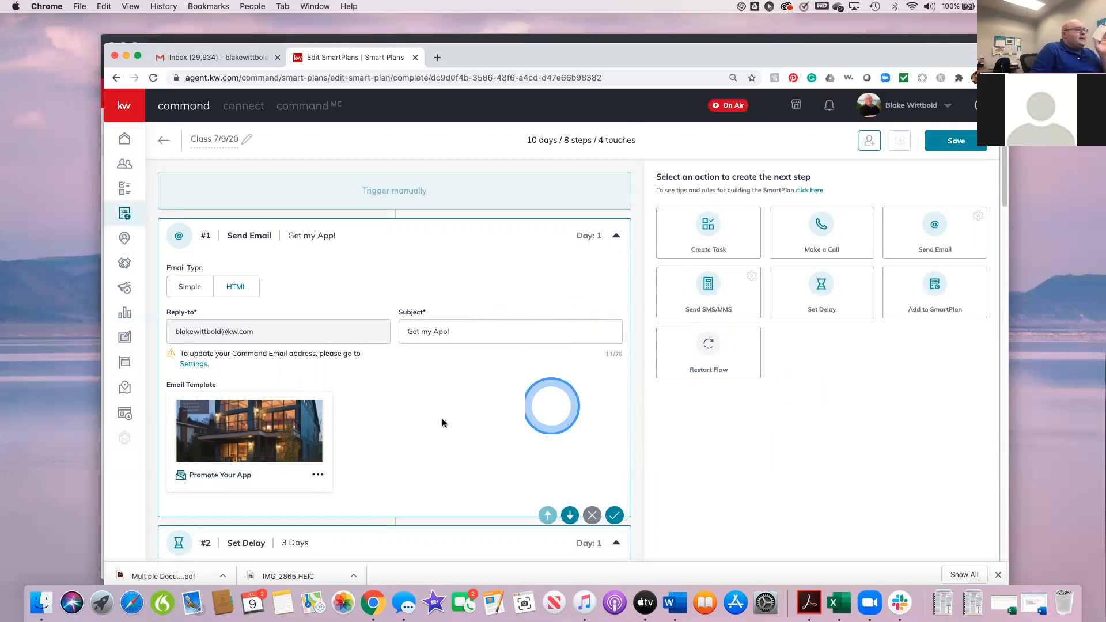
{"action": "scroll", "coordinate": [543, 464], "scroll_direction": "down", "scroll_amount": 20}
{"action": "scroll", "coordinate": [541, 463], "scroll_direction": "down", "scroll_amount": 5}
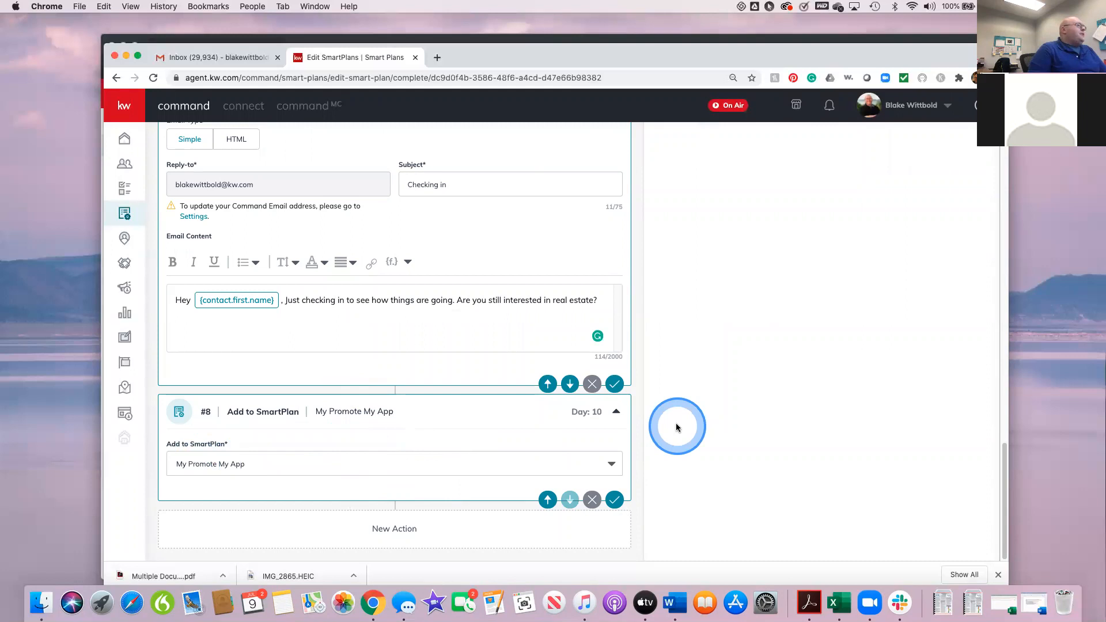
{"action": "scroll", "coordinate": [676, 426], "scroll_direction": "up", "scroll_amount": 20}
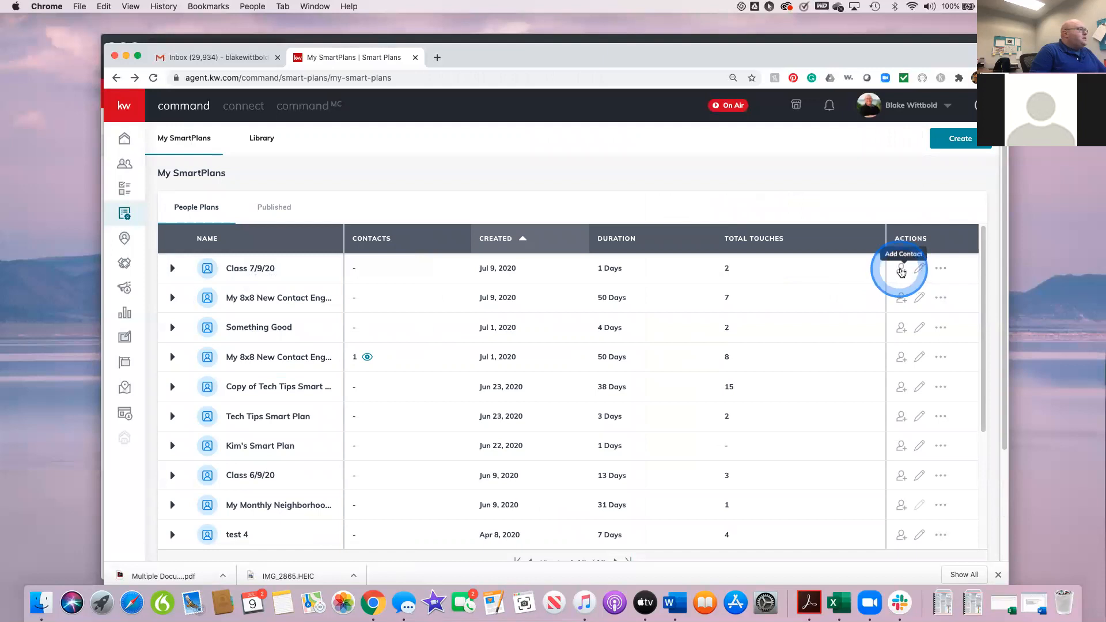
Step: Search for the contact's full name for the Class 7/9/20 plan and add the second matching client to it
{"action": "left_click", "coordinate": [901, 269]}
{"action": "left_click", "coordinate": [466, 204]}
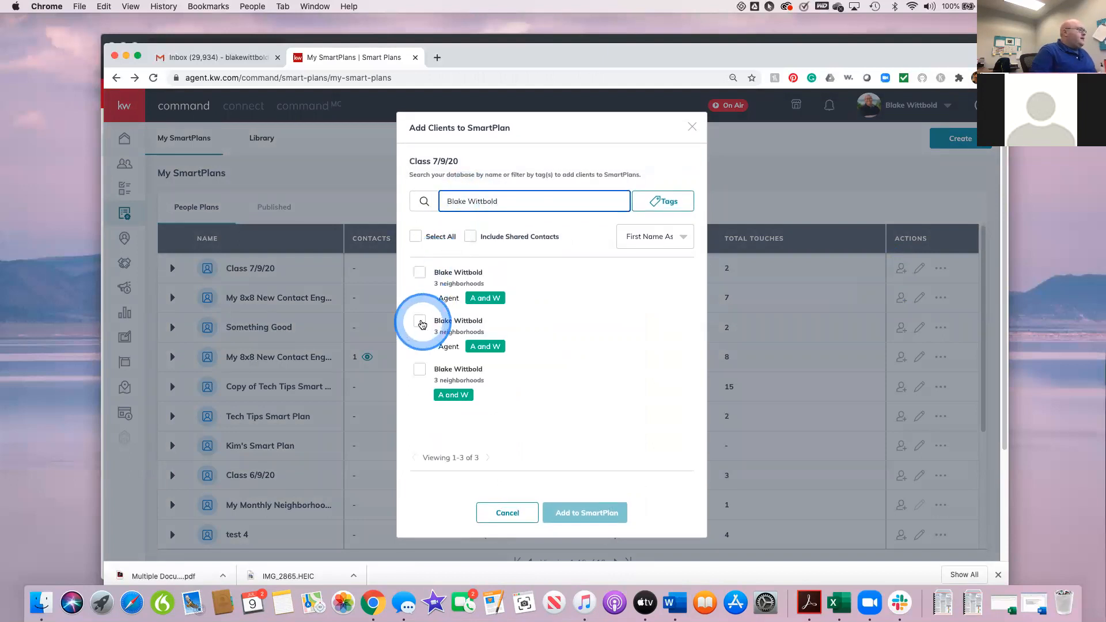
{"action": "left_click", "coordinate": [419, 320]}
{"action": "left_click", "coordinate": [582, 518]}
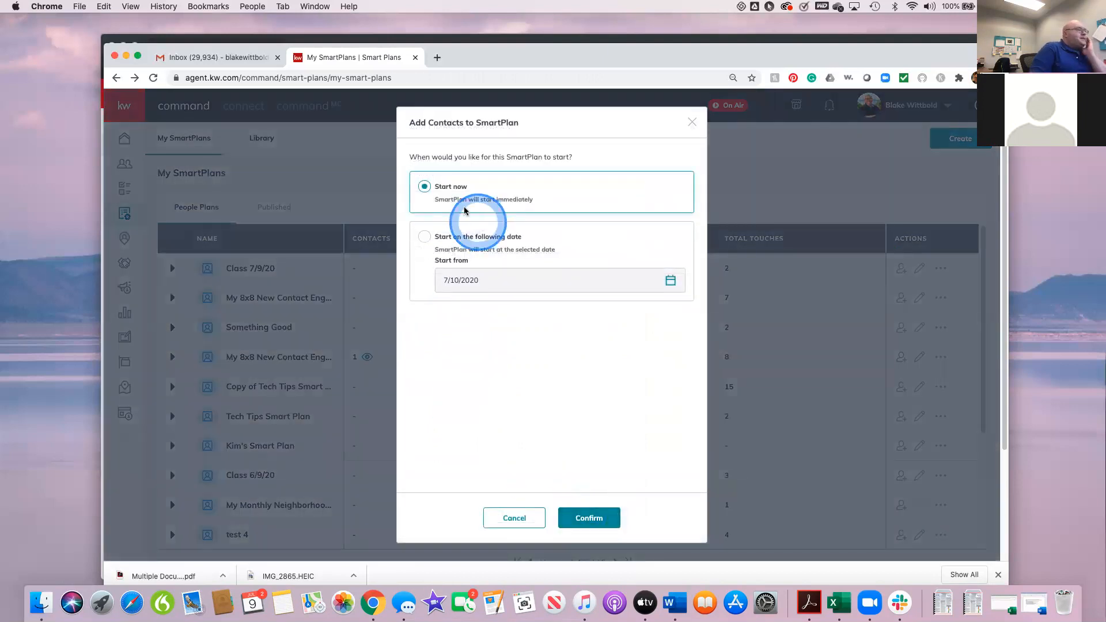
Step: Schedule the SmartPlan to start for the contact on 7/11/2020 and confirm the subscription
{"action": "left_click", "coordinate": [424, 236]}
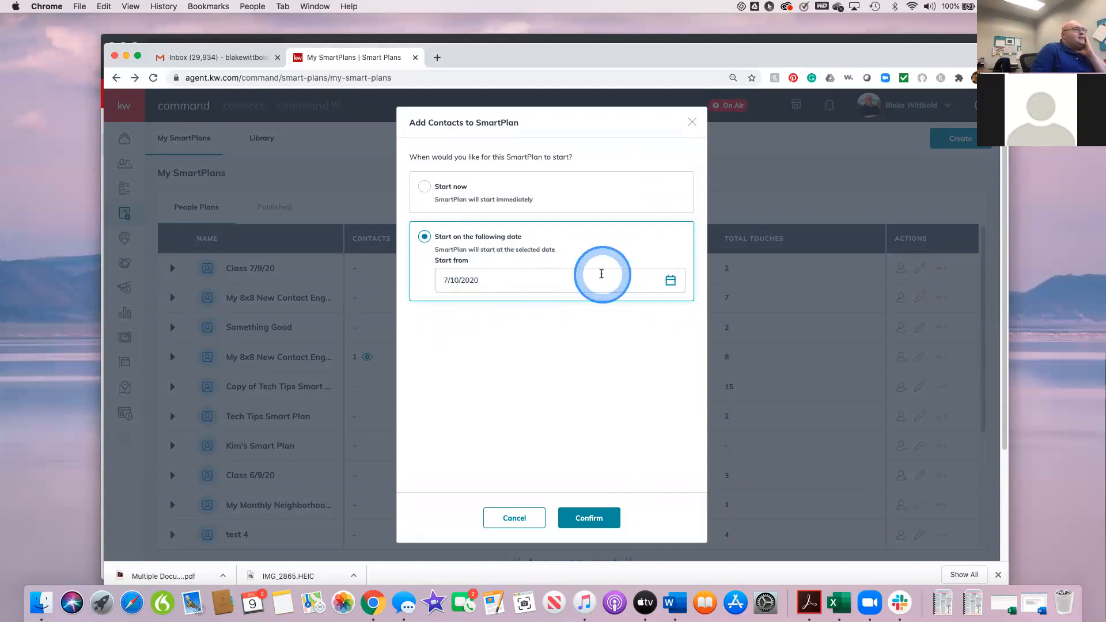
{"action": "left_click", "coordinate": [670, 280]}
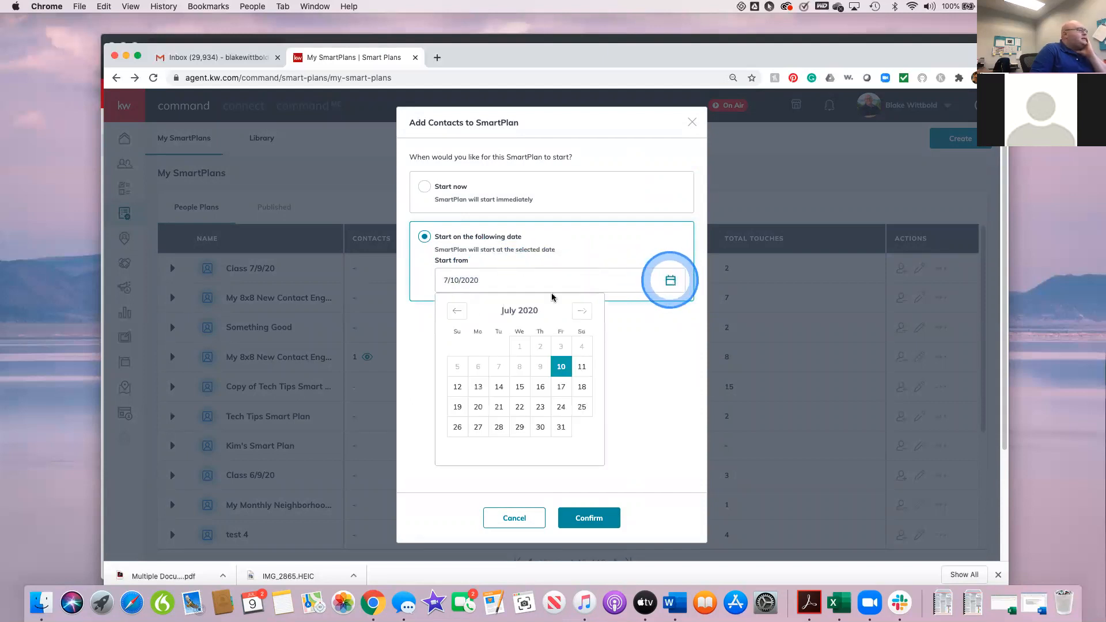
{"action": "left_click", "coordinate": [574, 367]}
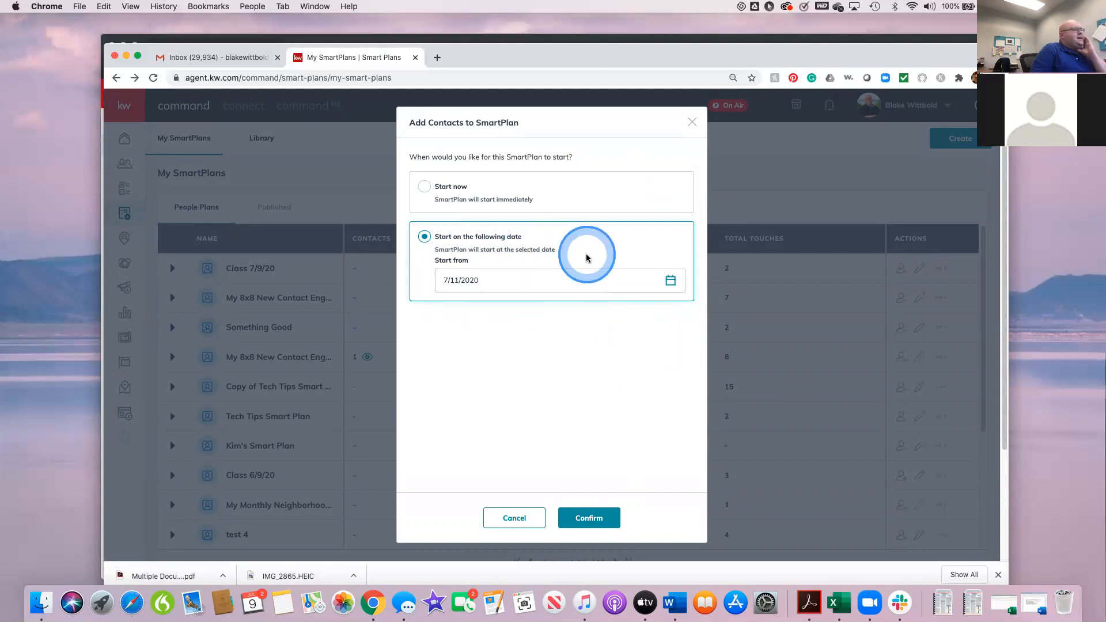
{"action": "left_click", "coordinate": [596, 518]}
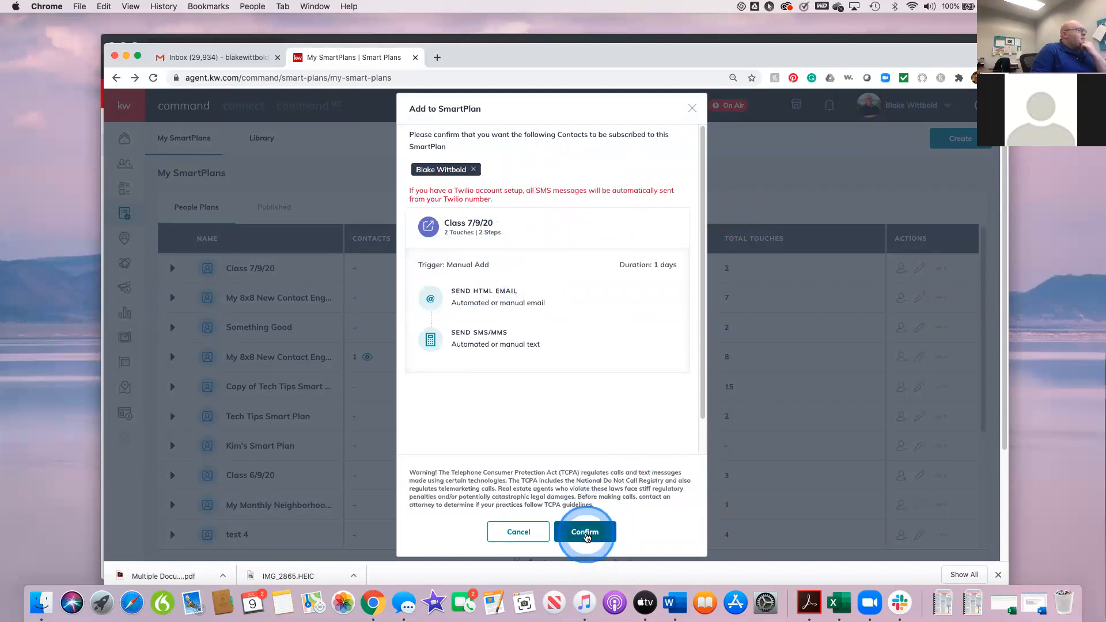
{"action": "left_click", "coordinate": [584, 533]}
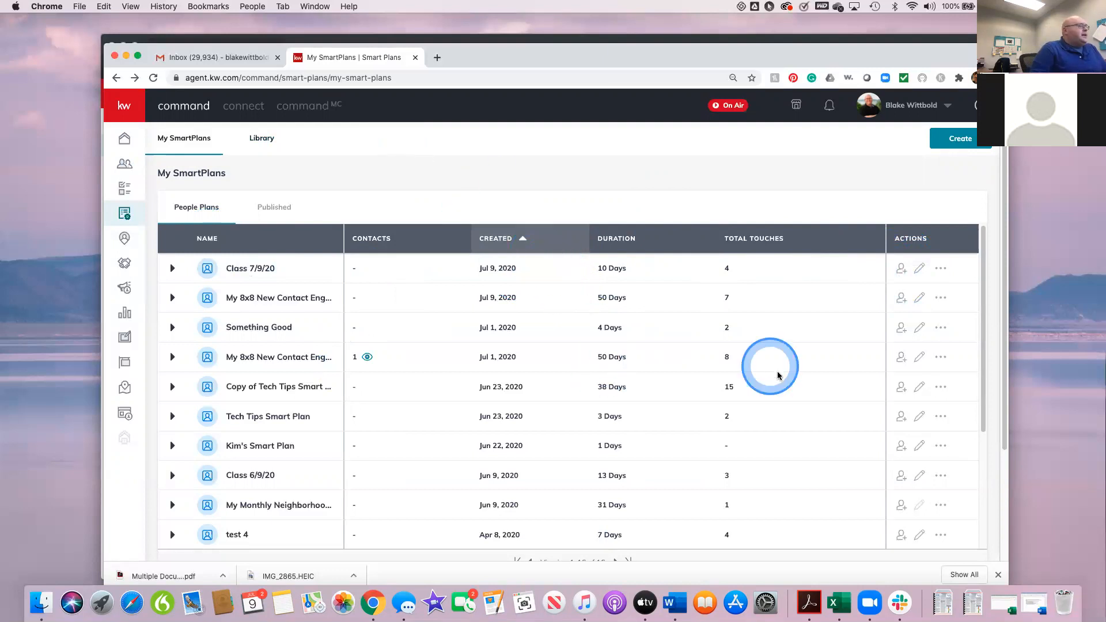
Step: Delete the test 4 SmartPlan from My SmartPlans
{"action": "scroll", "coordinate": [686, 389], "scroll_direction": "down", "scroll_amount": 5}
{"action": "scroll", "coordinate": [684, 396], "scroll_direction": "up", "scroll_amount": 5}
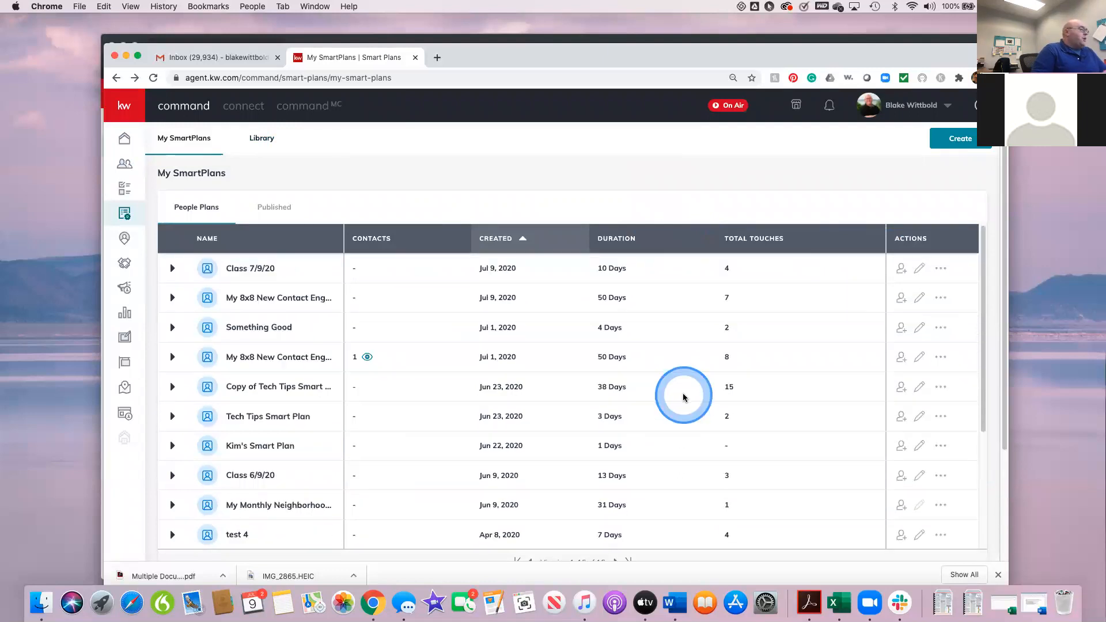
{"action": "scroll", "coordinate": [683, 397], "scroll_direction": "down", "scroll_amount": 1}
{"action": "scroll", "coordinate": [684, 397], "scroll_direction": "up", "scroll_amount": 1}
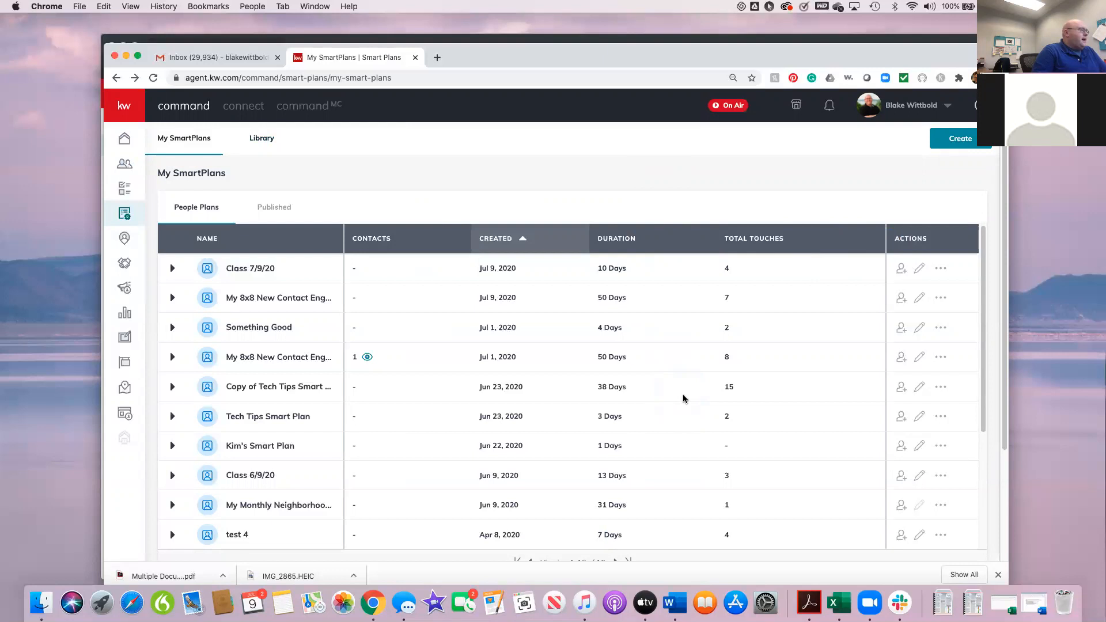
{"action": "scroll", "coordinate": [684, 398], "scroll_direction": "down", "scroll_amount": 5}
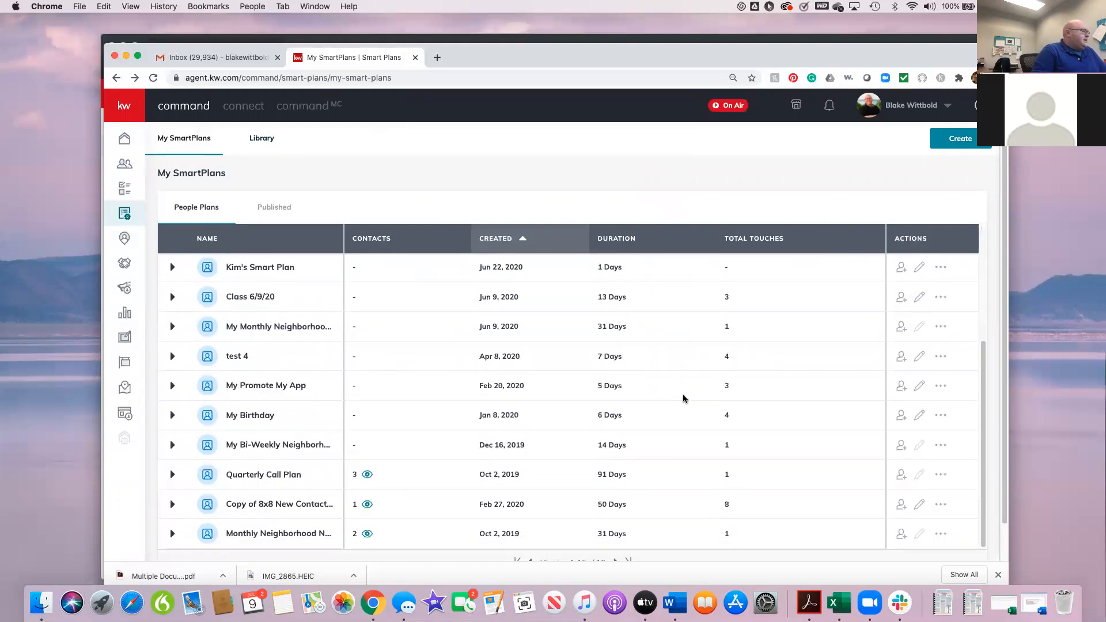
{"action": "scroll", "coordinate": [952, 410], "scroll_direction": "down", "scroll_amount": 1}
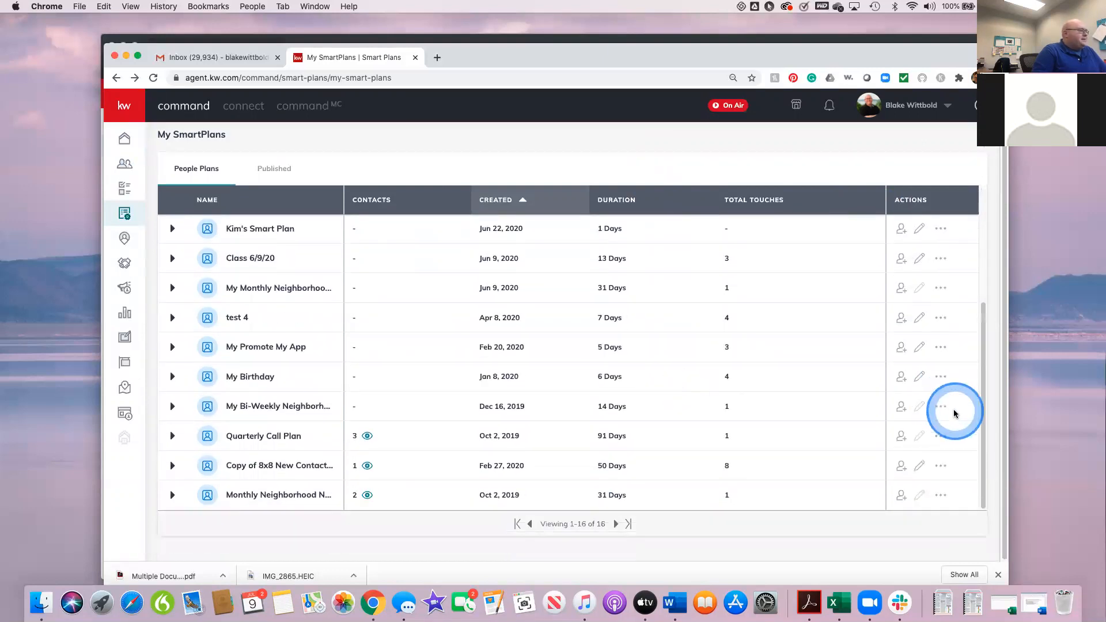
{"action": "scroll", "coordinate": [953, 414], "scroll_direction": "up", "scroll_amount": 1}
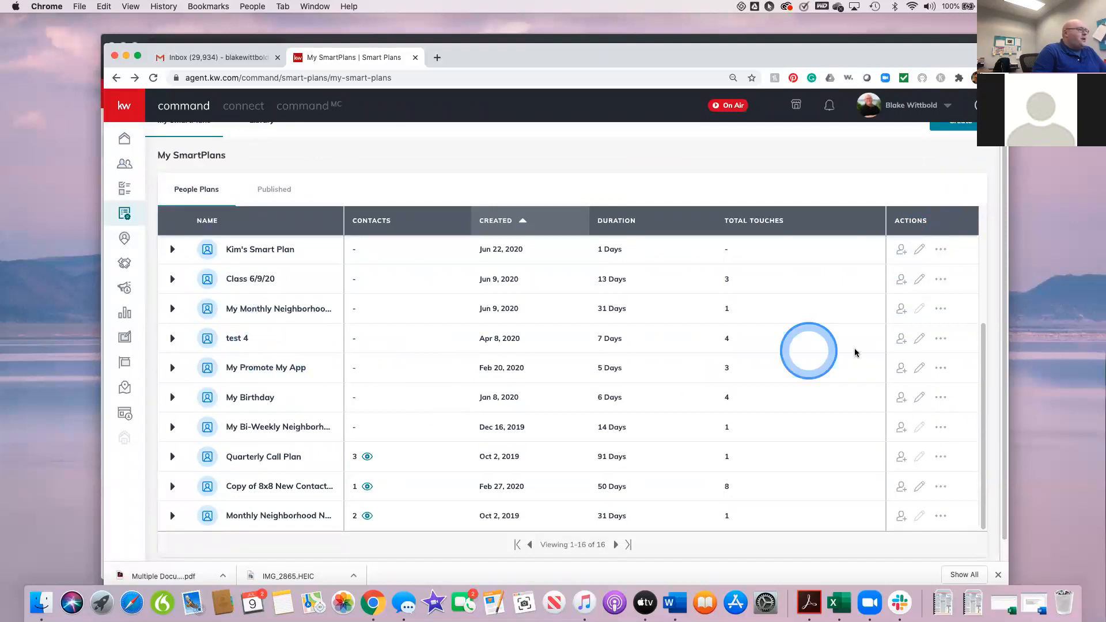
{"action": "left_click", "coordinate": [940, 340]}
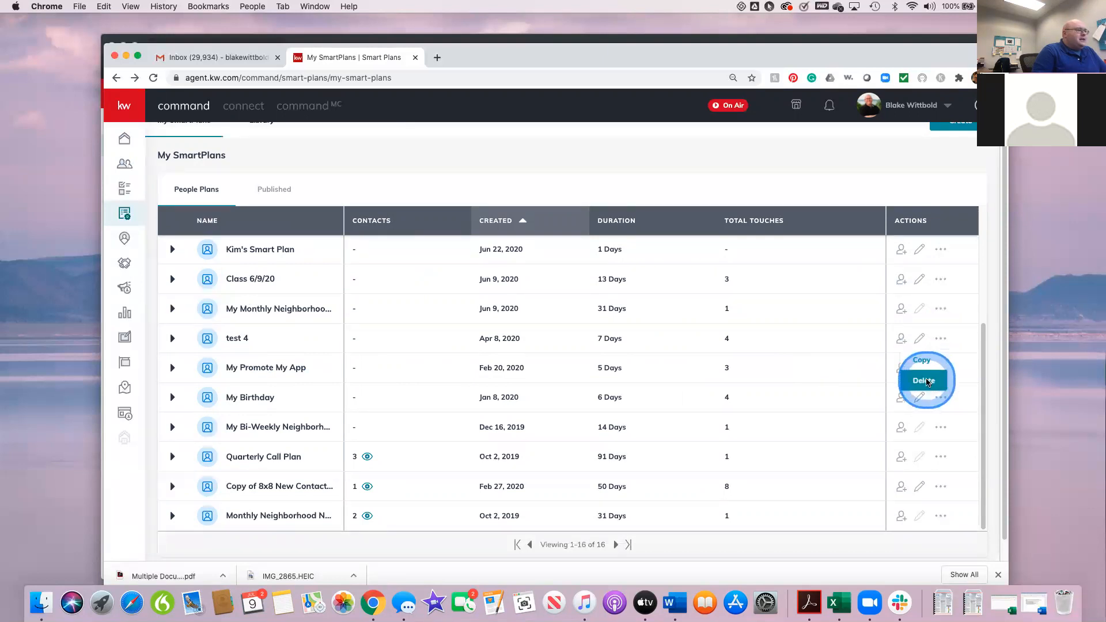
{"action": "left_click", "coordinate": [924, 381]}
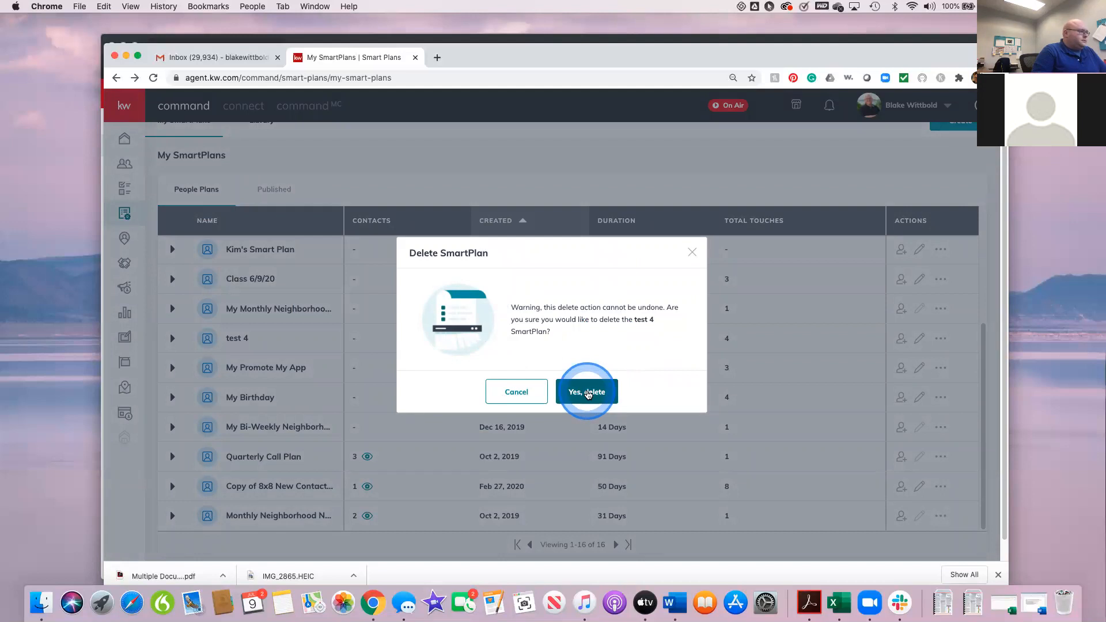
{"action": "left_click", "coordinate": [587, 393]}
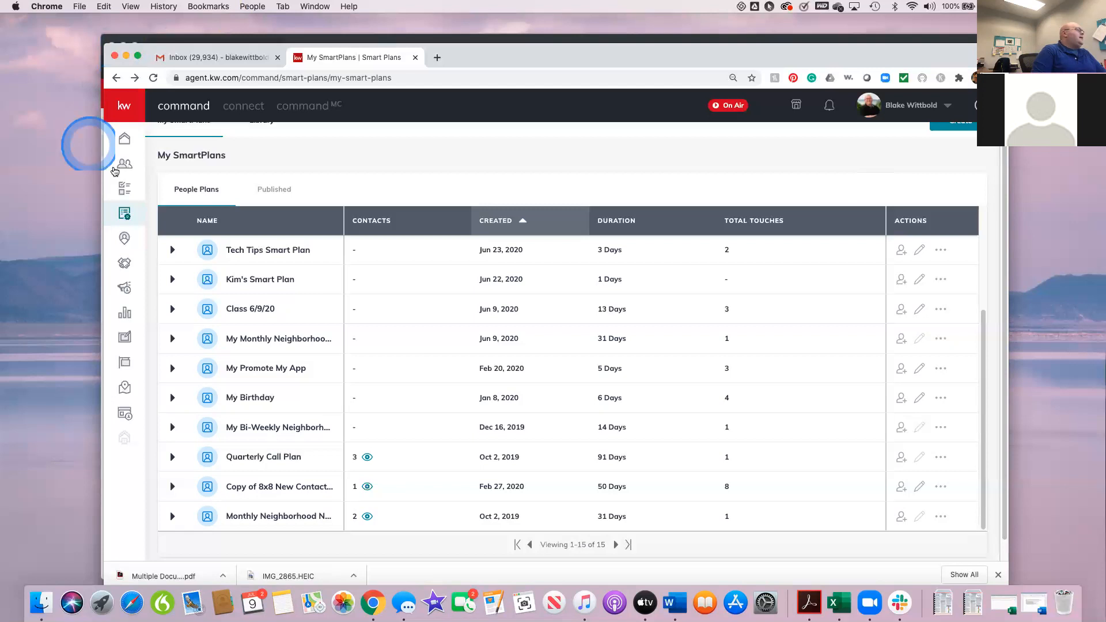
Step: Go to the Direct Mail section of Campaigns
{"action": "left_click", "coordinate": [124, 168]}
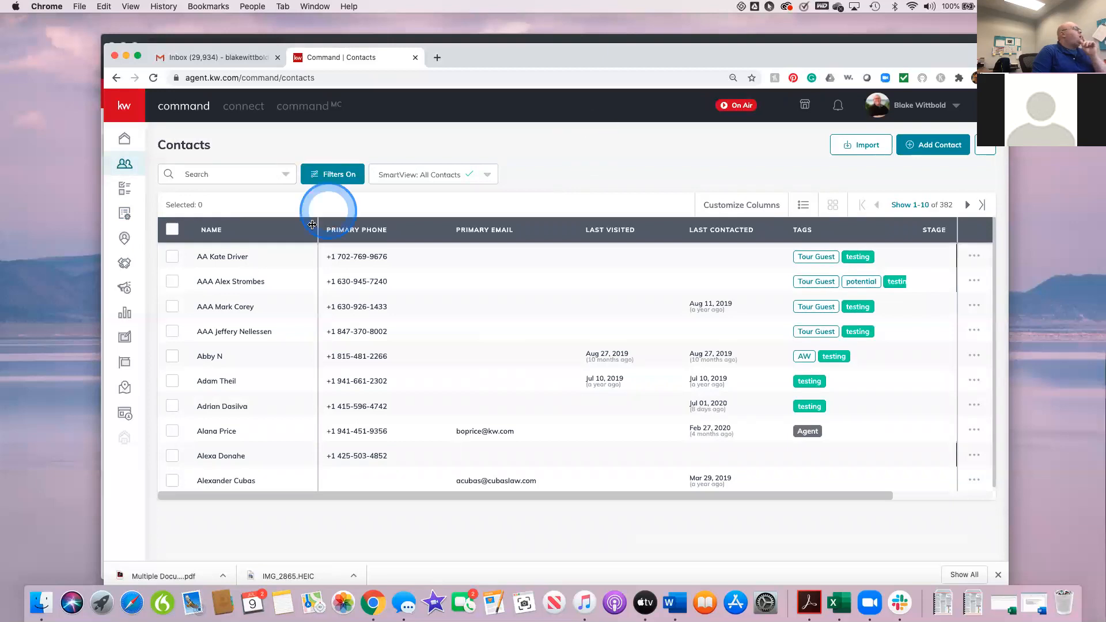
{"action": "left_click", "coordinate": [125, 287]}
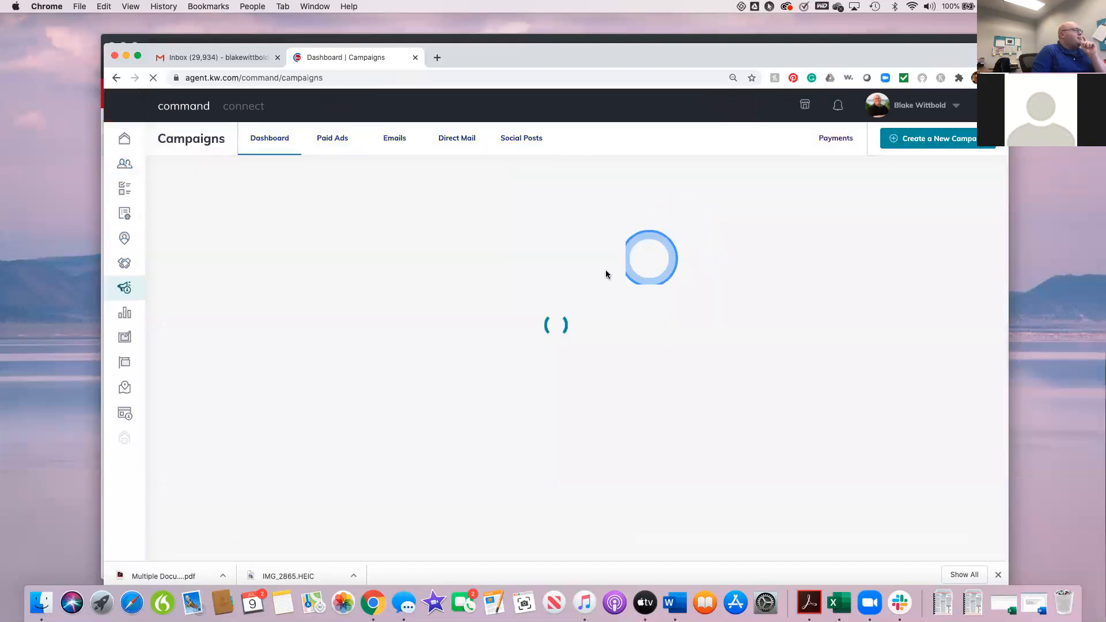
{"action": "left_click", "coordinate": [452, 138]}
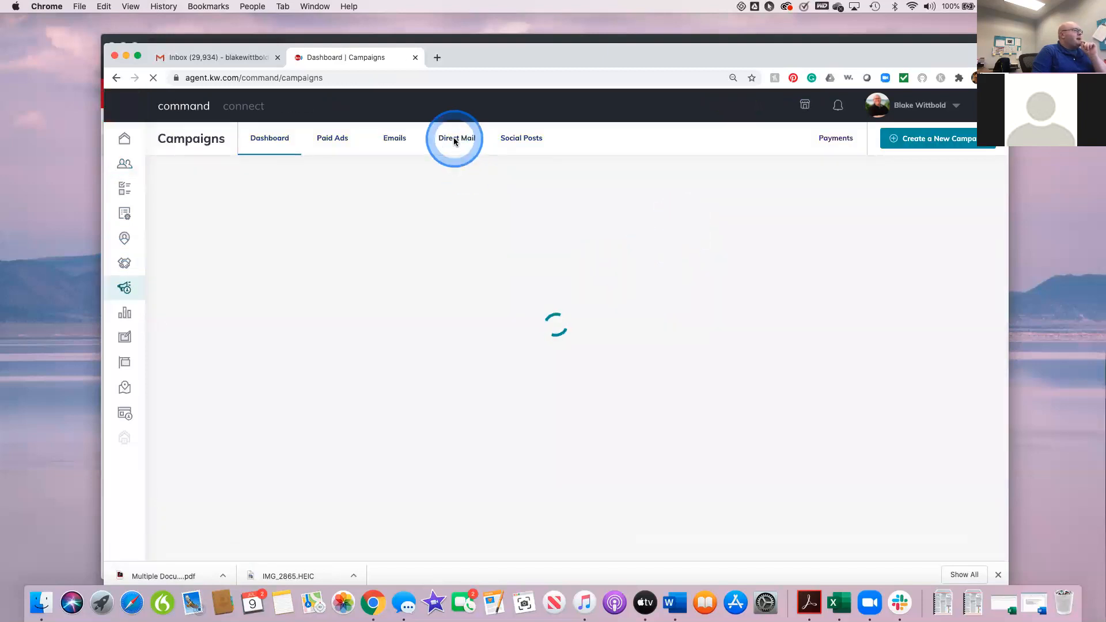
{"action": "left_click", "coordinate": [454, 140]}
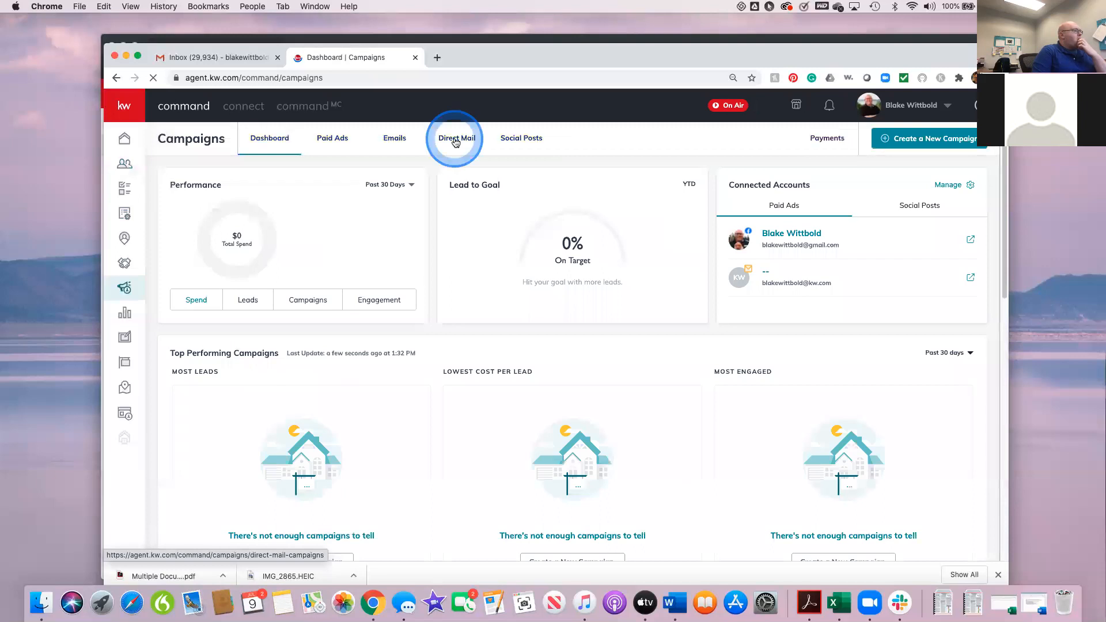
Step: Start a new Direct Mail campaign and bring up its goal and template options
{"action": "left_click", "coordinate": [950, 141]}
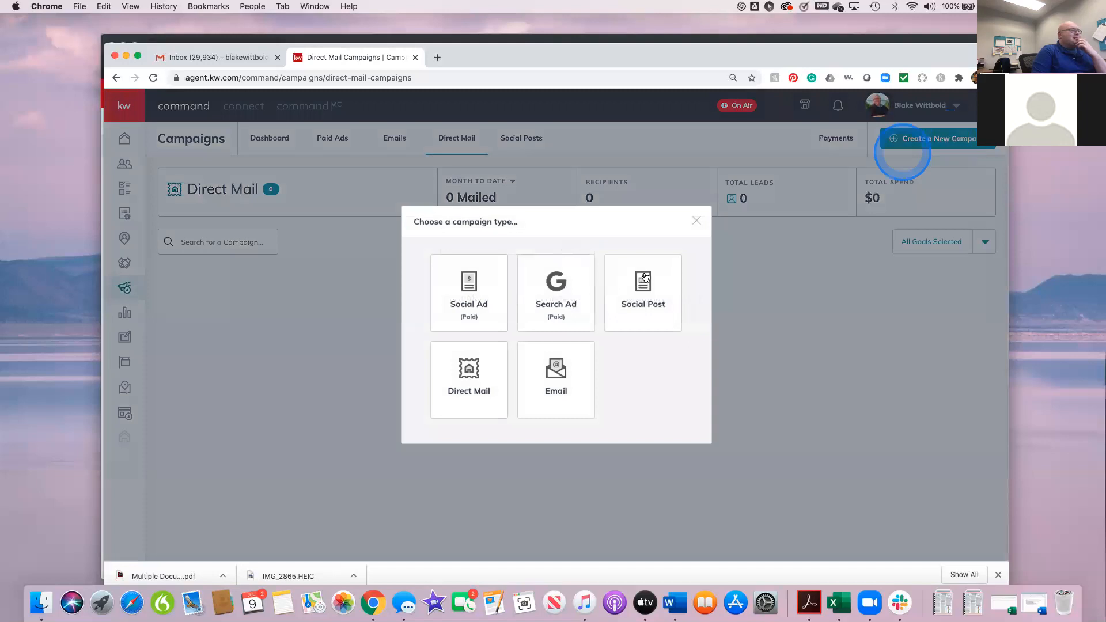
{"action": "left_click", "coordinate": [579, 368]}
{"action": "left_click", "coordinate": [468, 386]}
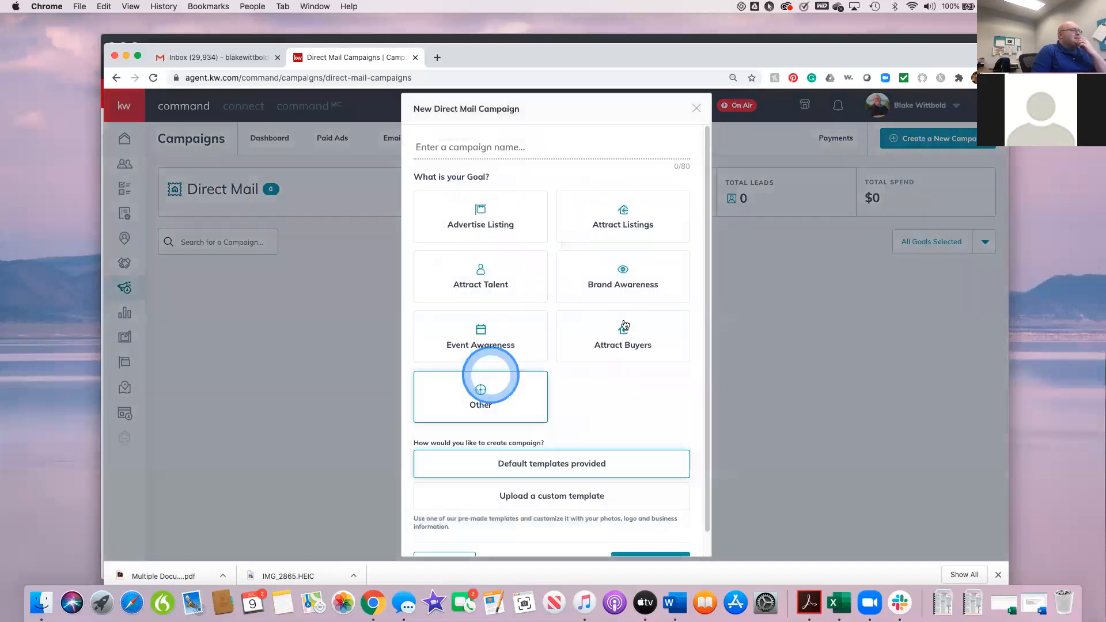
{"action": "scroll", "coordinate": [652, 421], "scroll_direction": "down", "scroll_amount": 2}
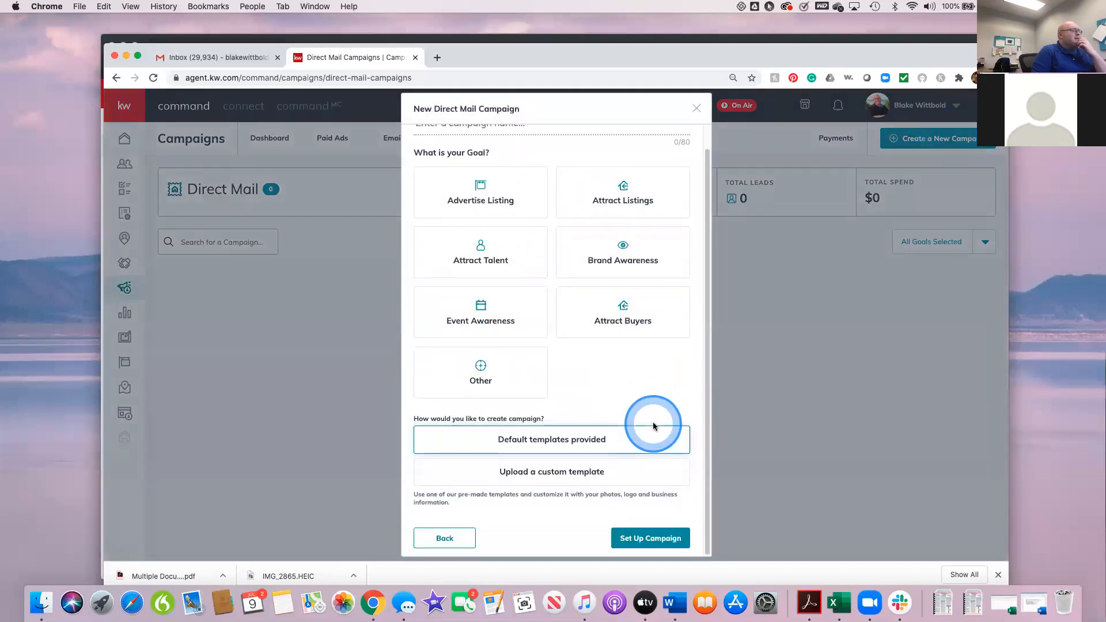
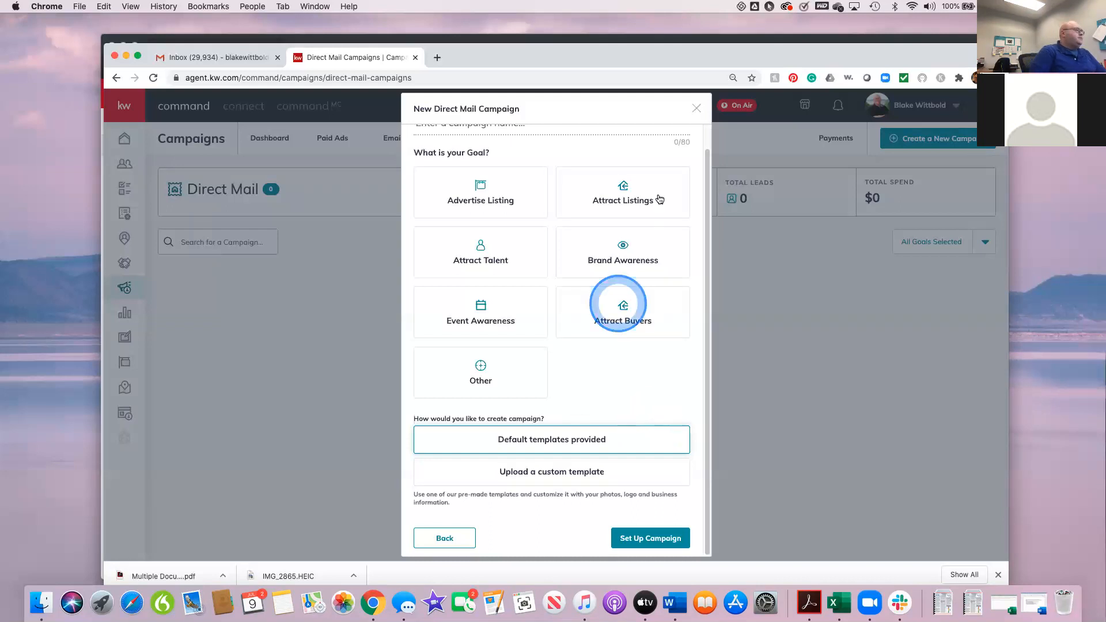
Step: Close the new Direct Mail campaign without setting it up, and open the contact tasks in Task Manager
{"action": "left_click", "coordinate": [697, 109]}
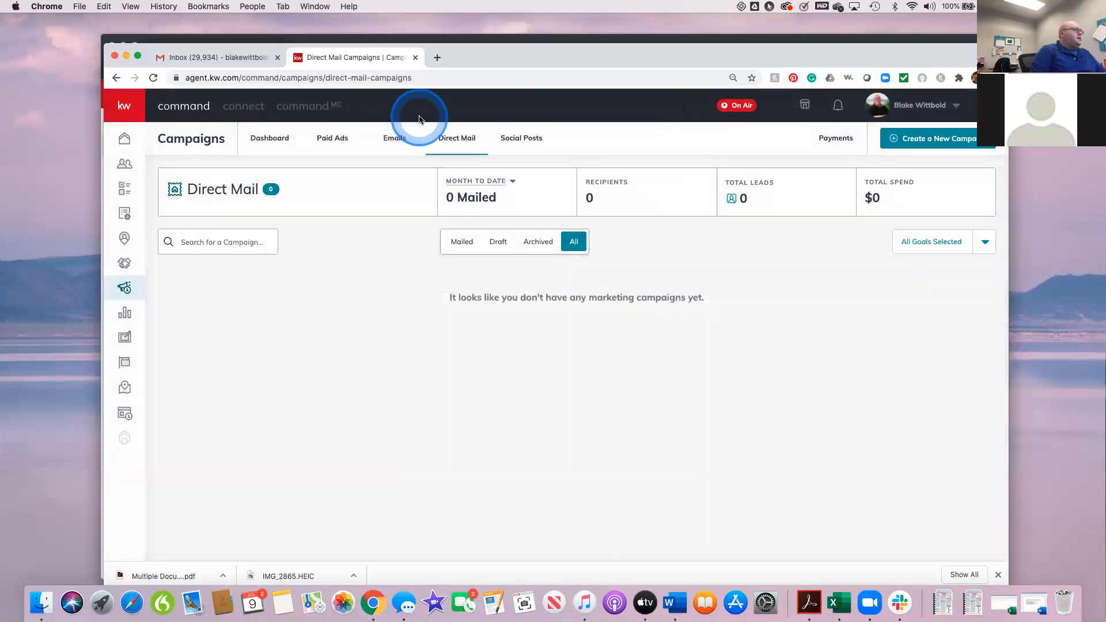
{"action": "left_click", "coordinate": [124, 138]}
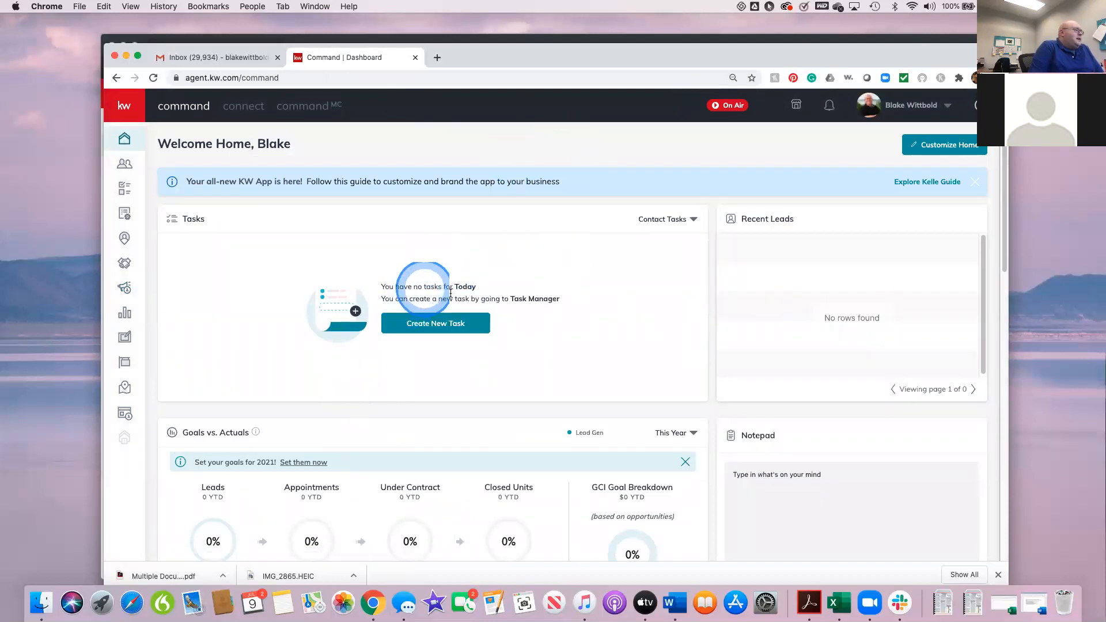
{"action": "left_click", "coordinate": [124, 188]}
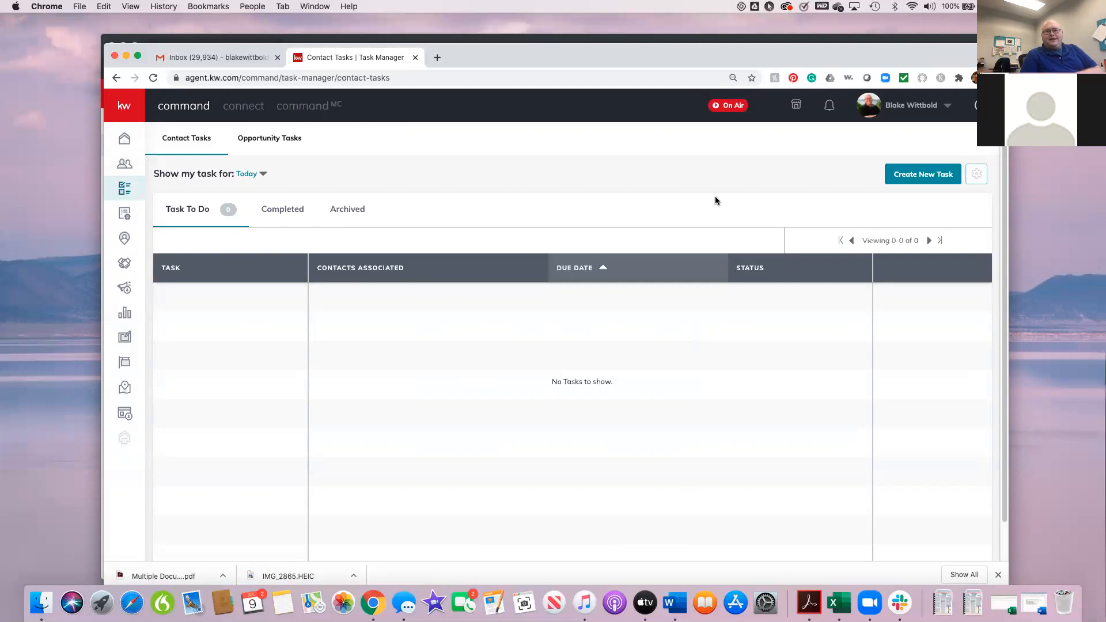
{"action": "left_click", "coordinate": [627, 54]}
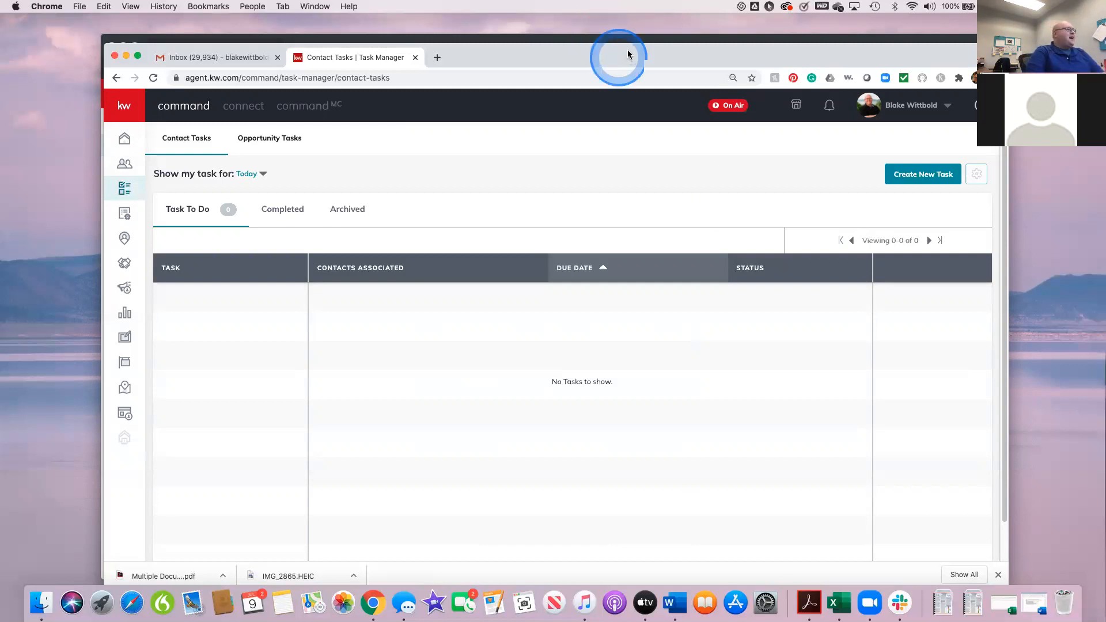